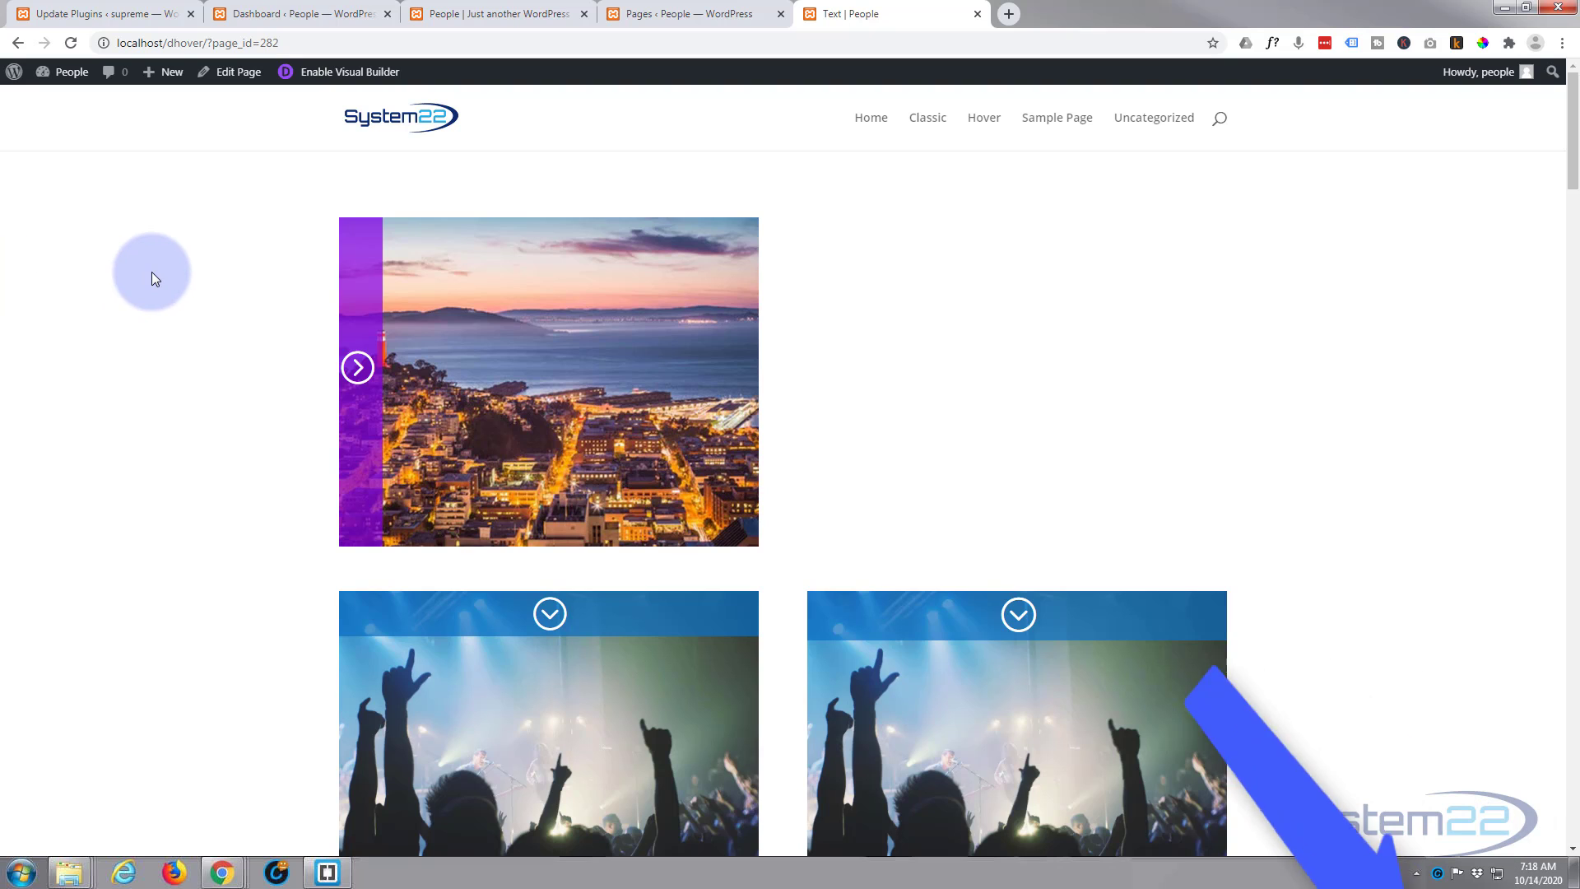
- Preview the city image's sliding overlay and examine the hover effect examples on the site's home page
mouse_move(342, 418)
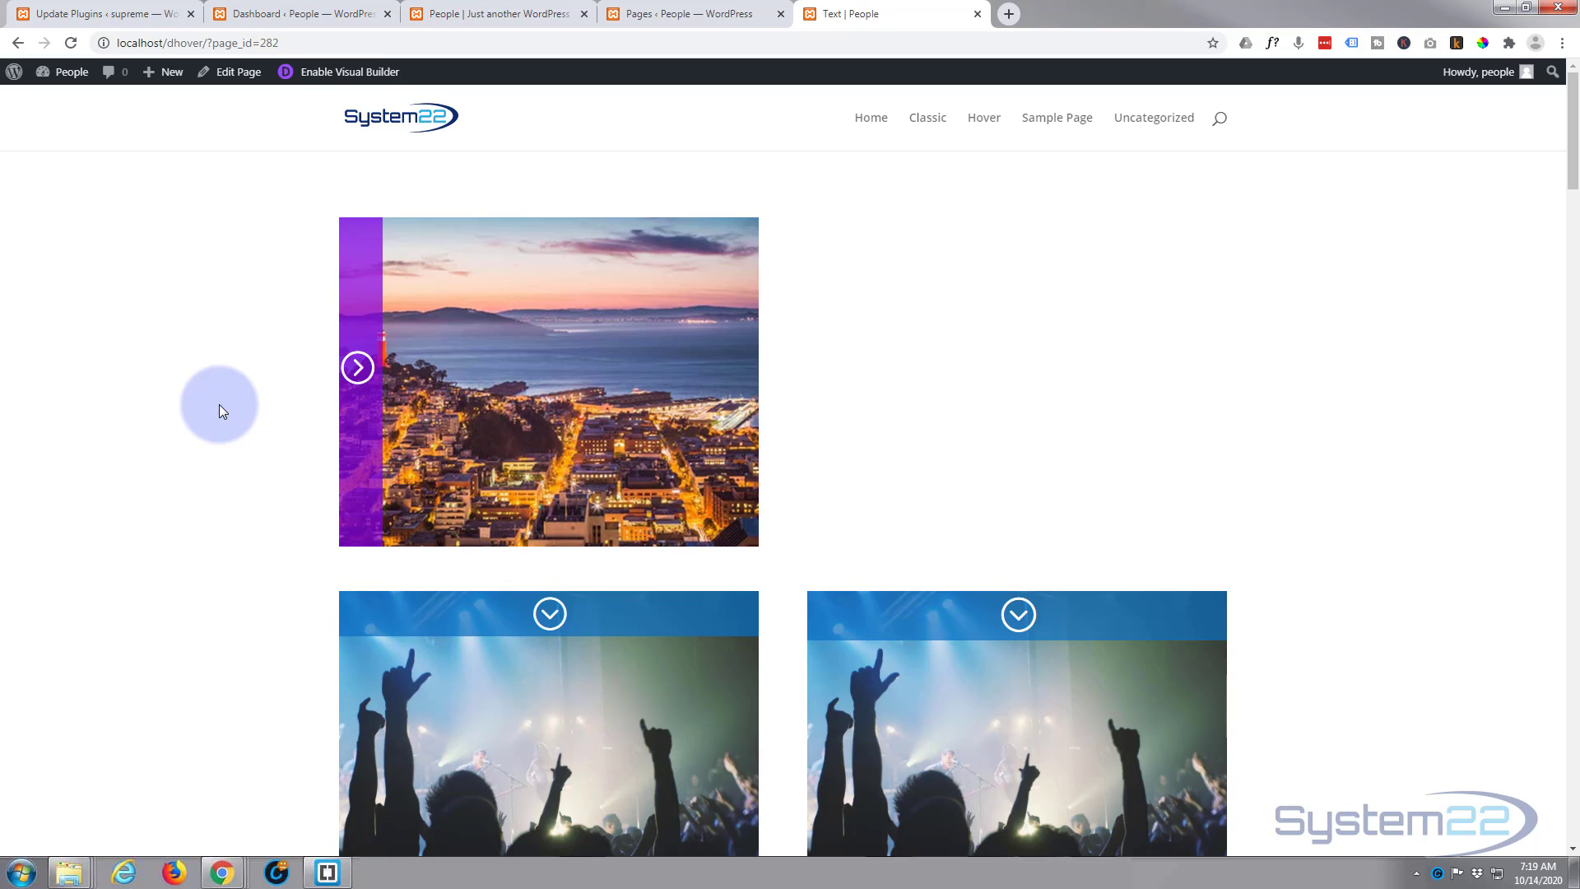
mouse_move(366, 340)
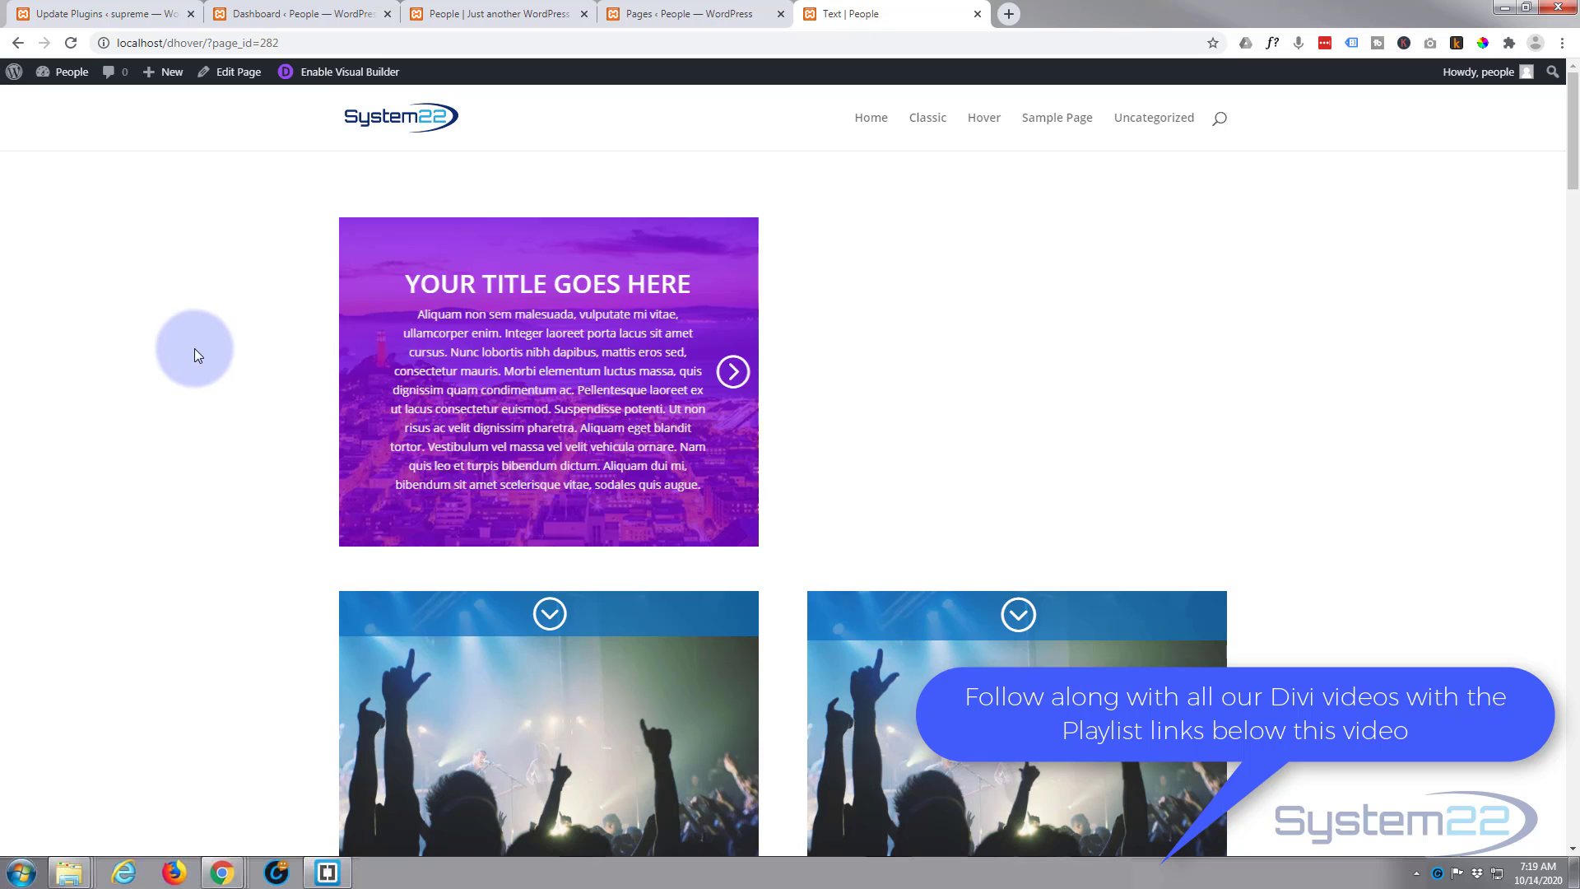
click(498, 14)
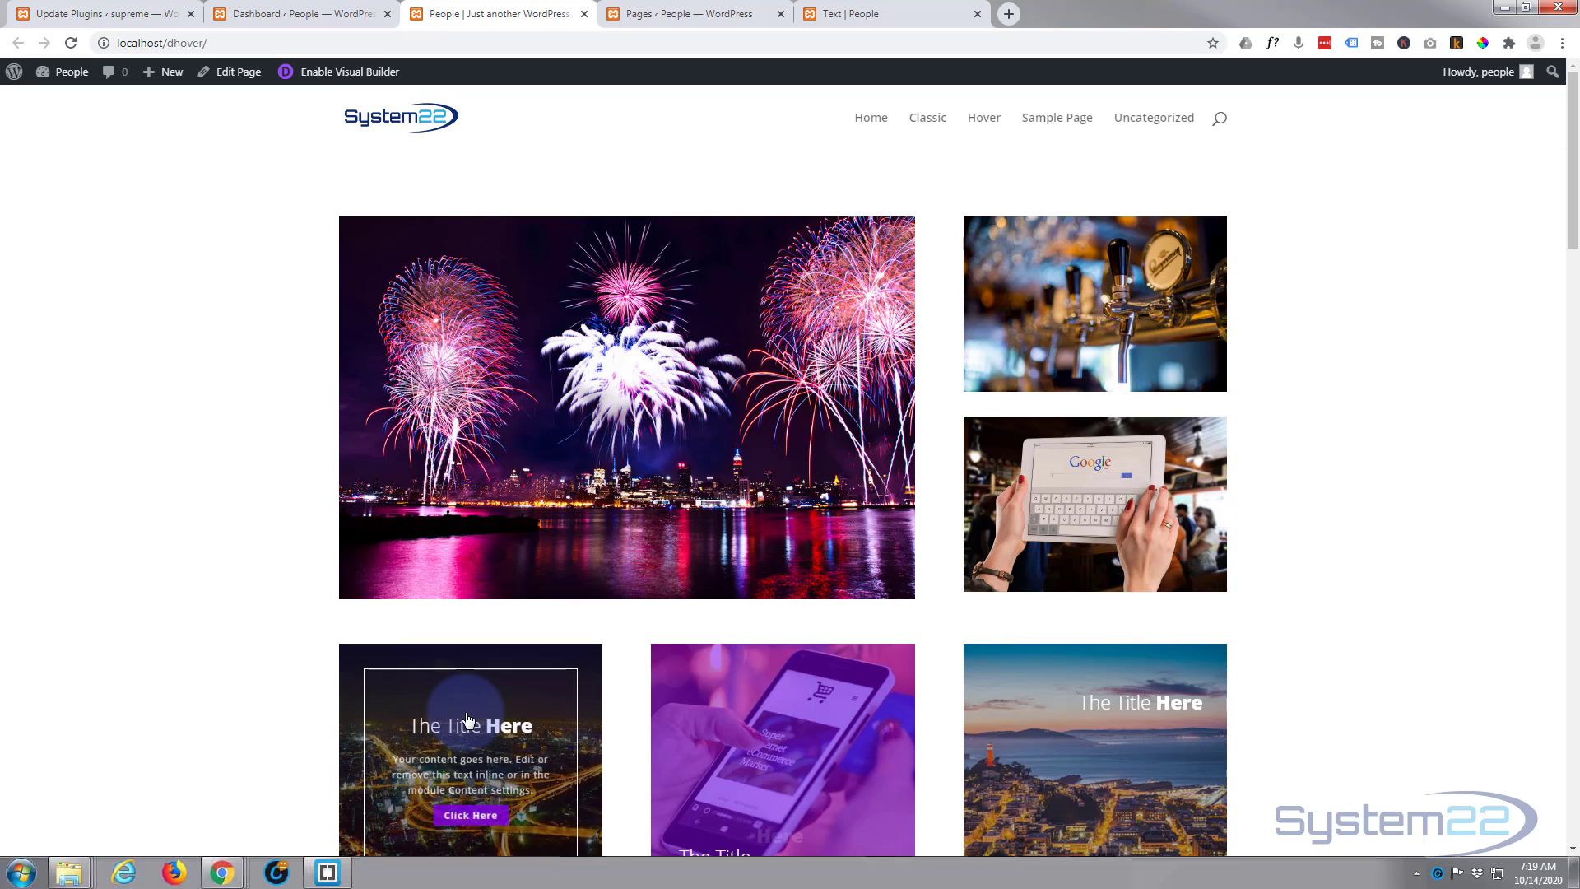
scroll(470, 715, down, 2)
scroll(470, 715, down, 3)
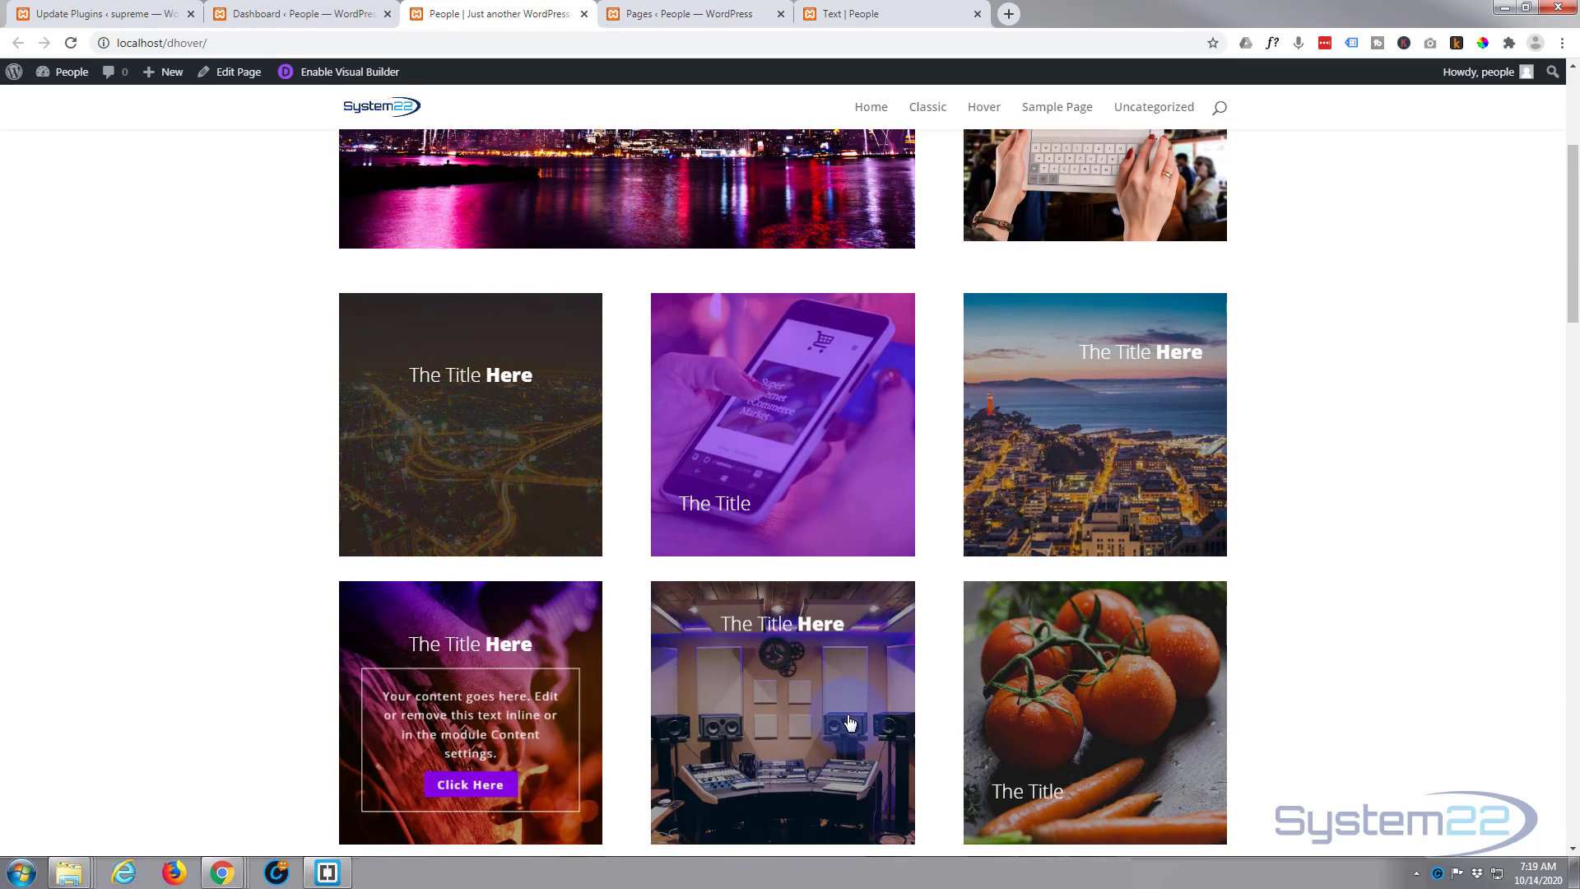
scroll(1041, 715, down, 3)
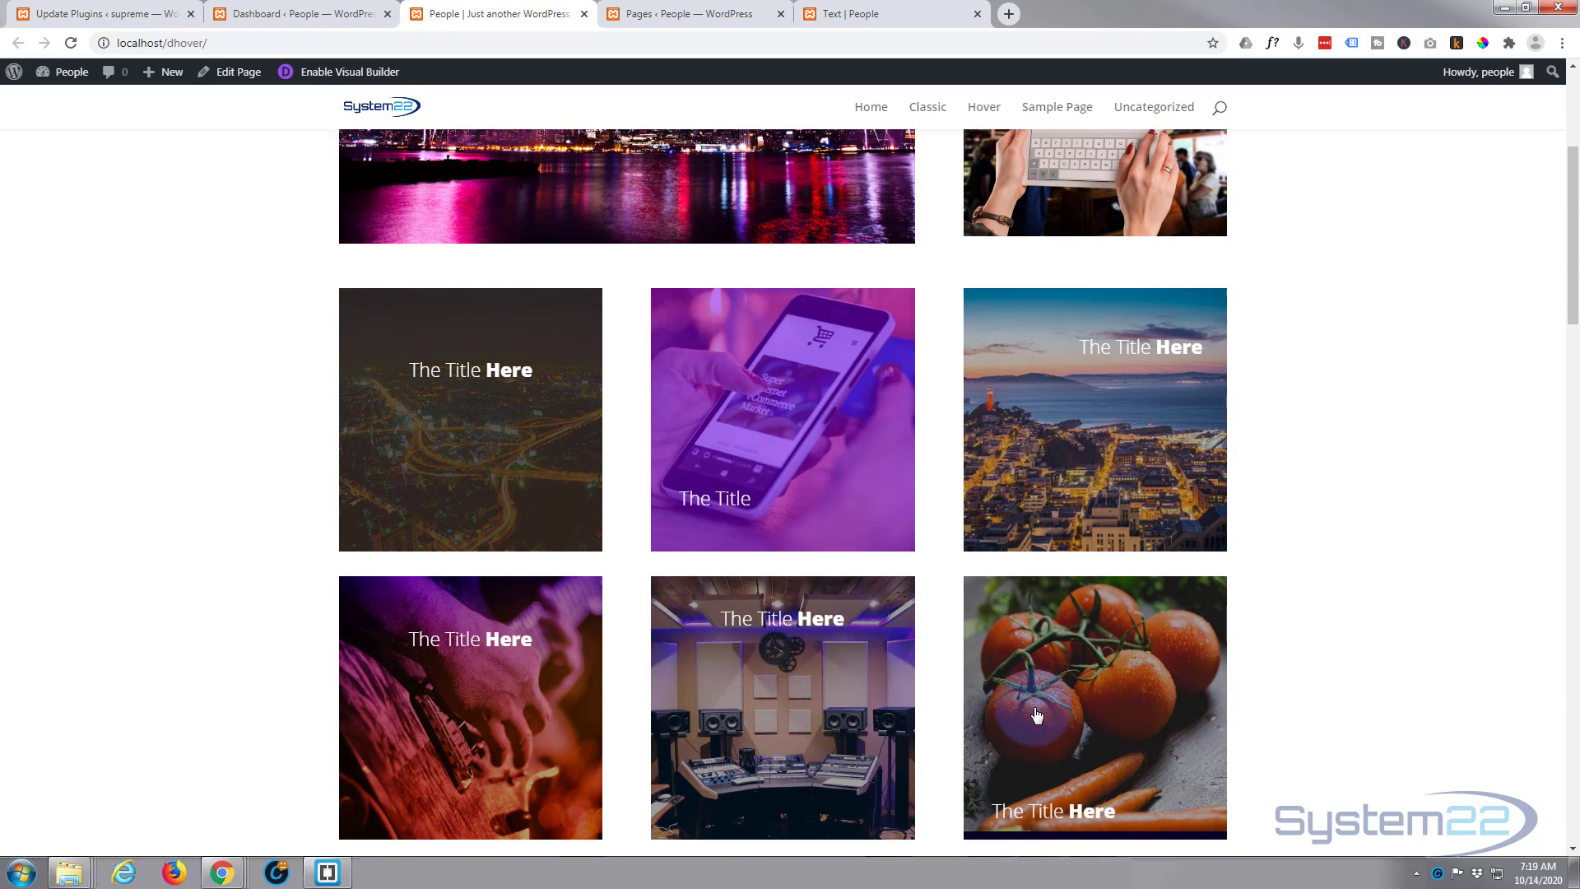
scroll(1041, 714, down, 2)
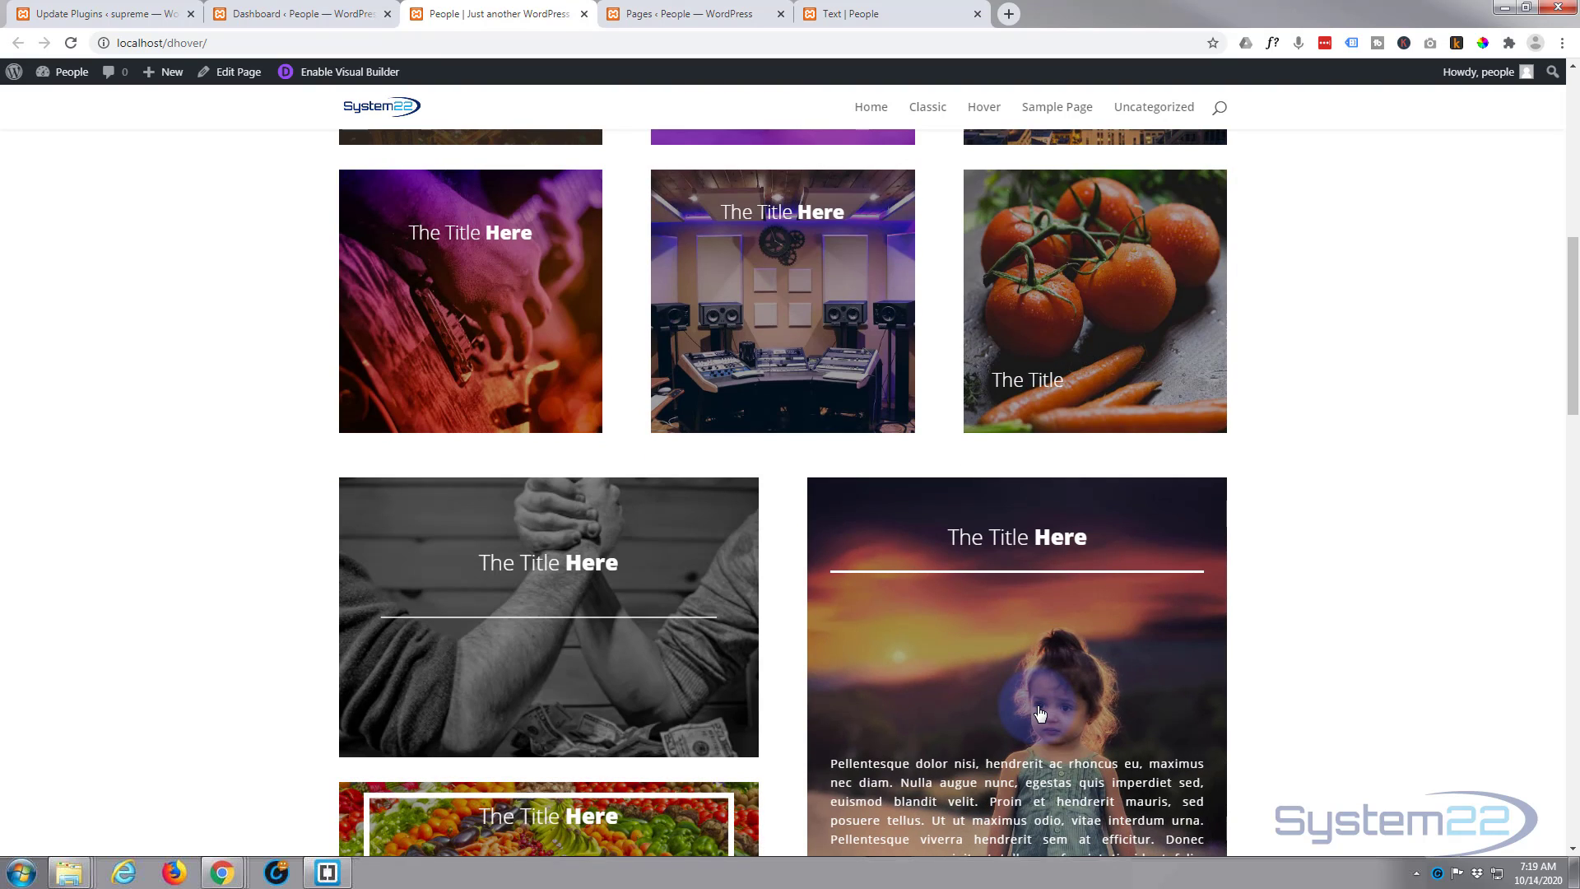
click(879, 13)
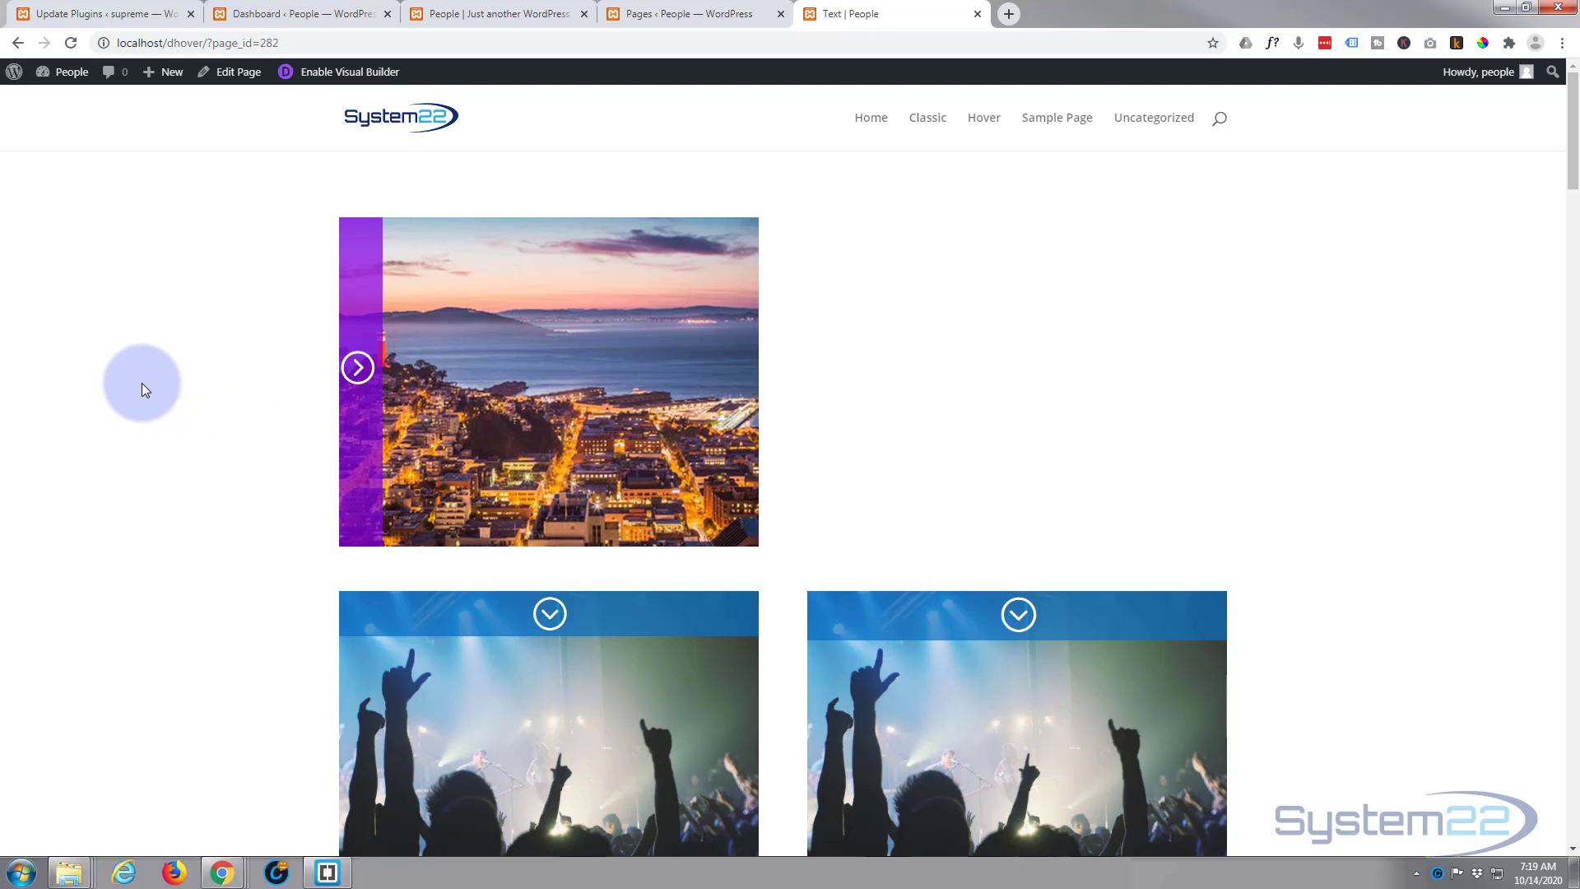
- Enable the Visual Builder on the Text page and insert a Blurb module in the empty column beside the city image
click(346, 73)
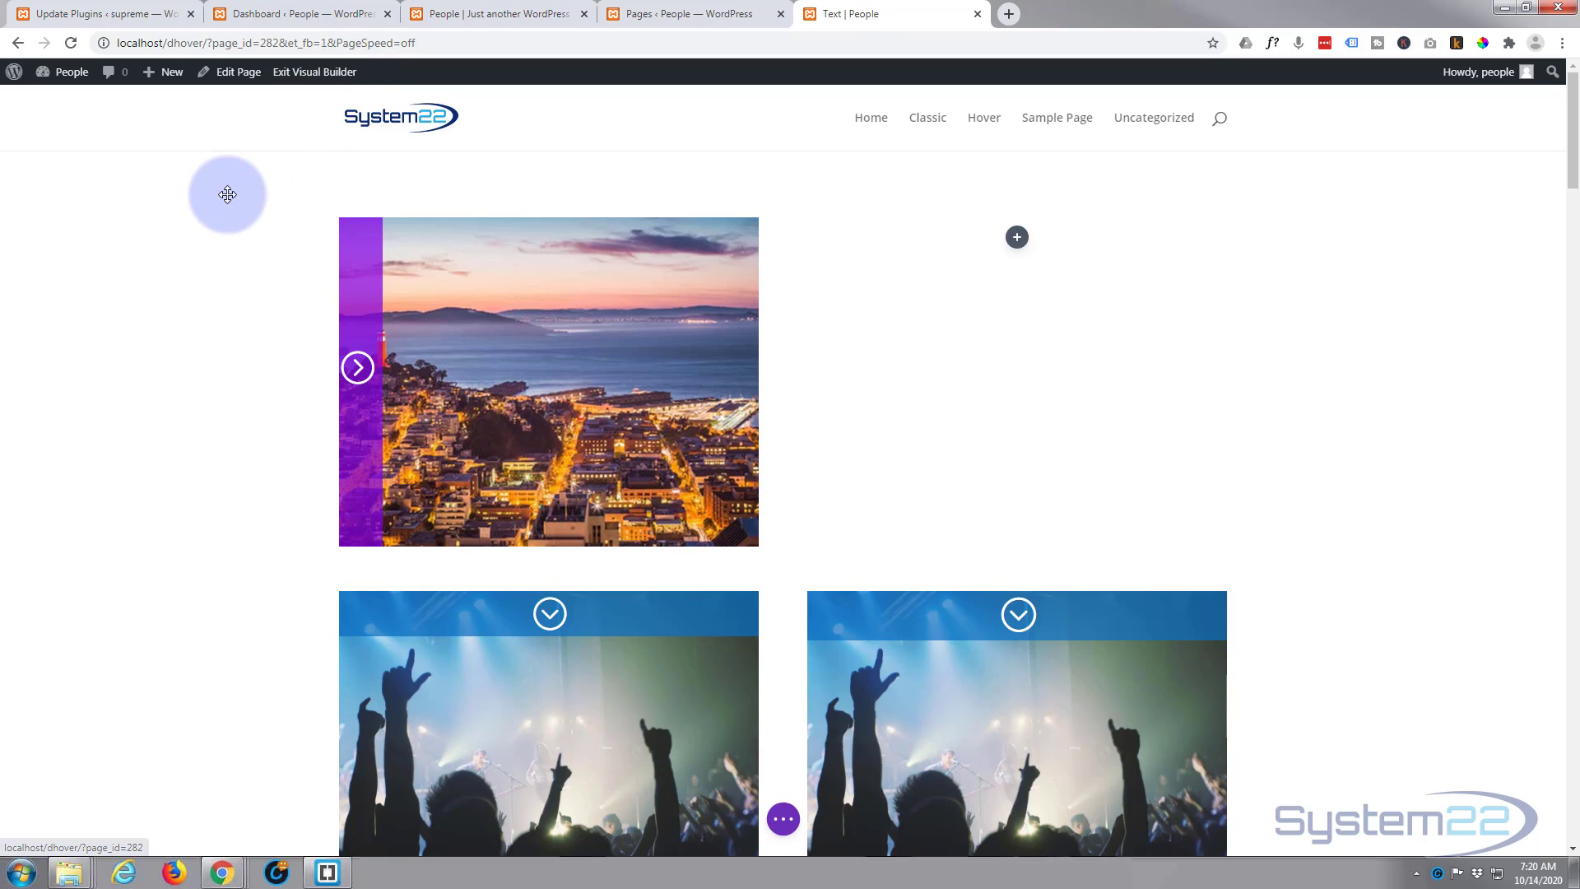
mouse_move(212, 187)
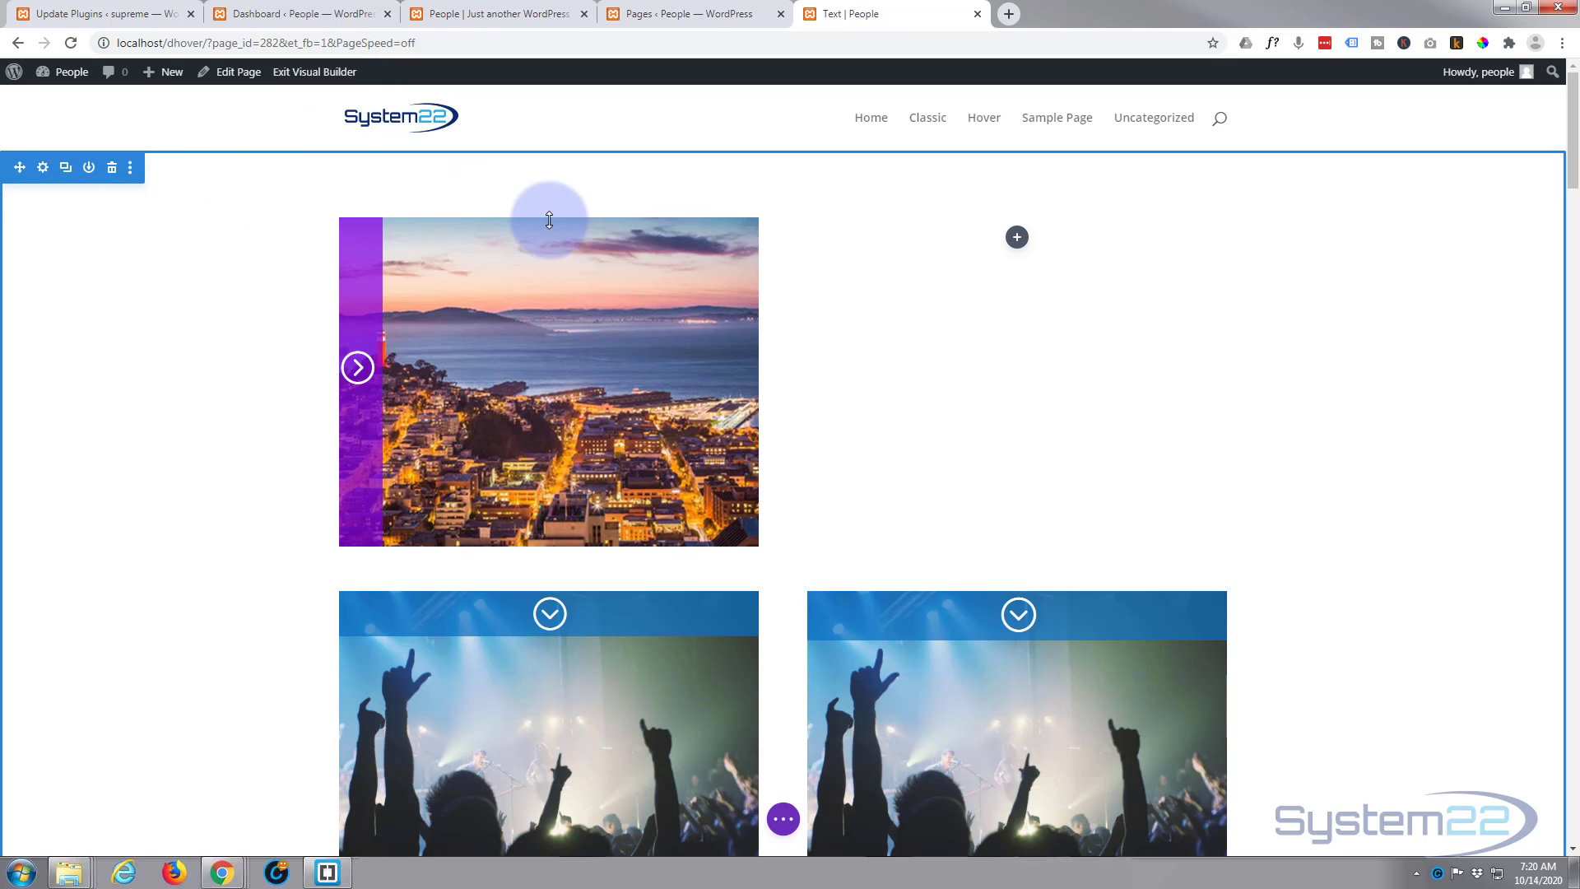
mouse_move(529, 251)
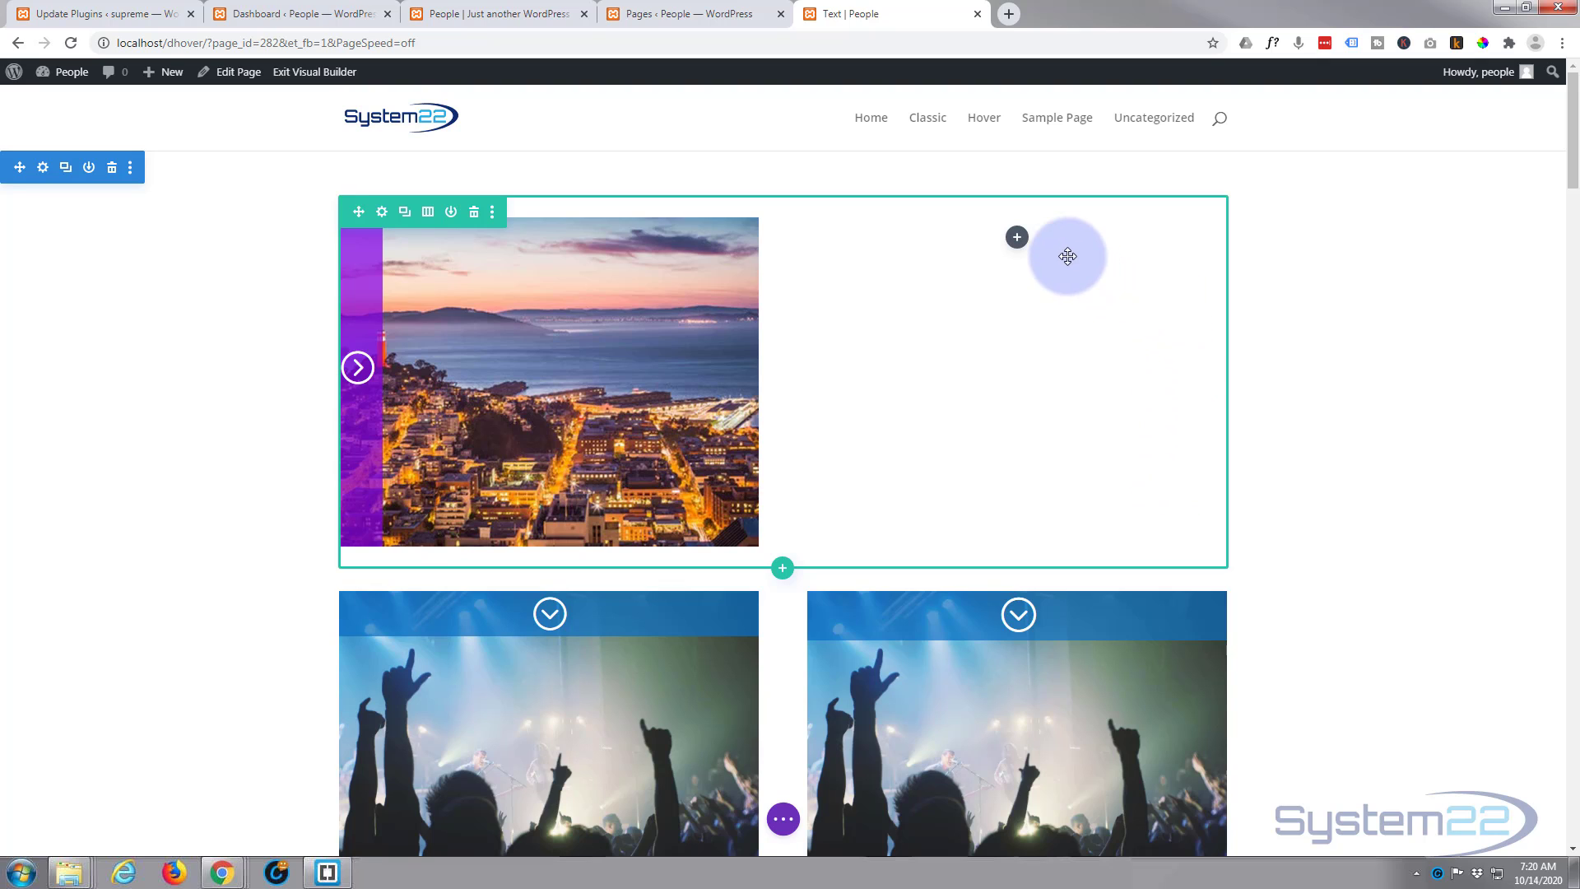
click(1018, 238)
scroll(1000, 484, down, 7)
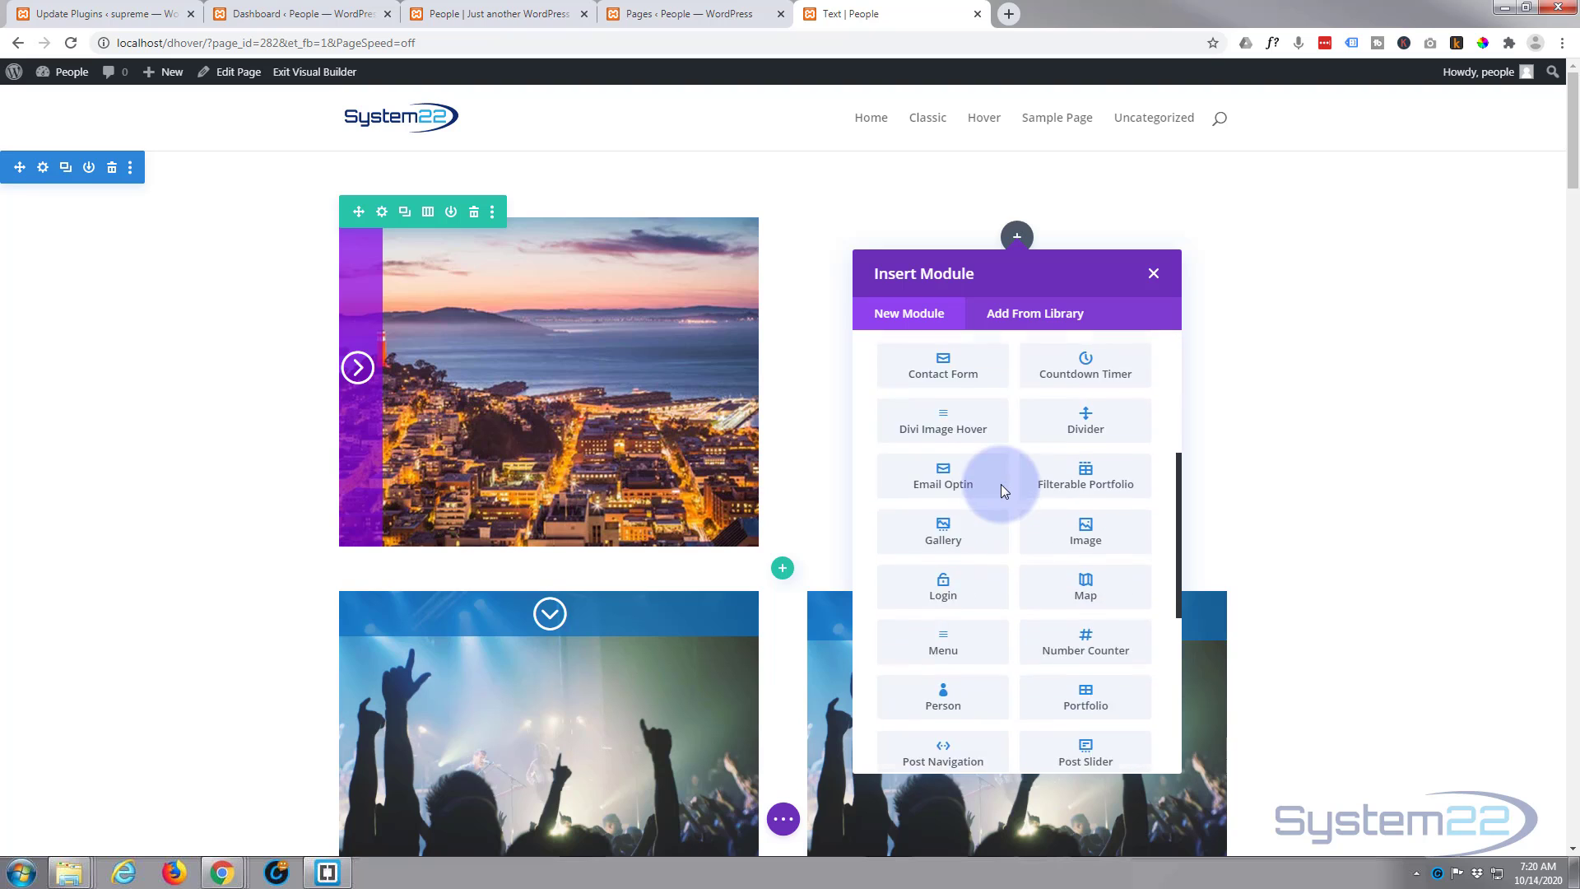
scroll(1004, 481, up, 8)
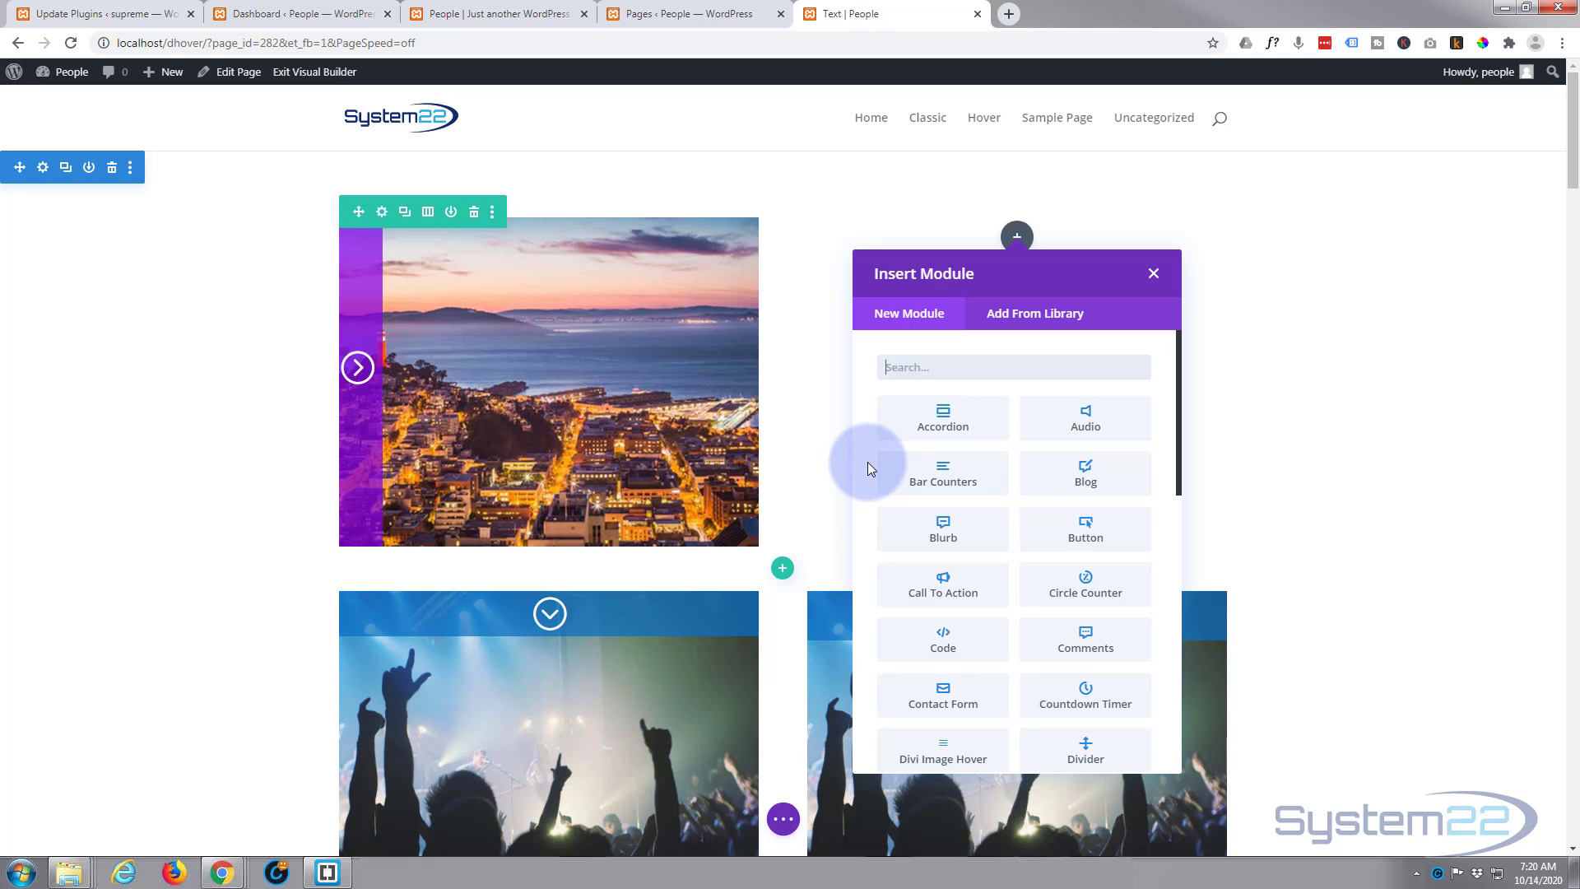
click(961, 530)
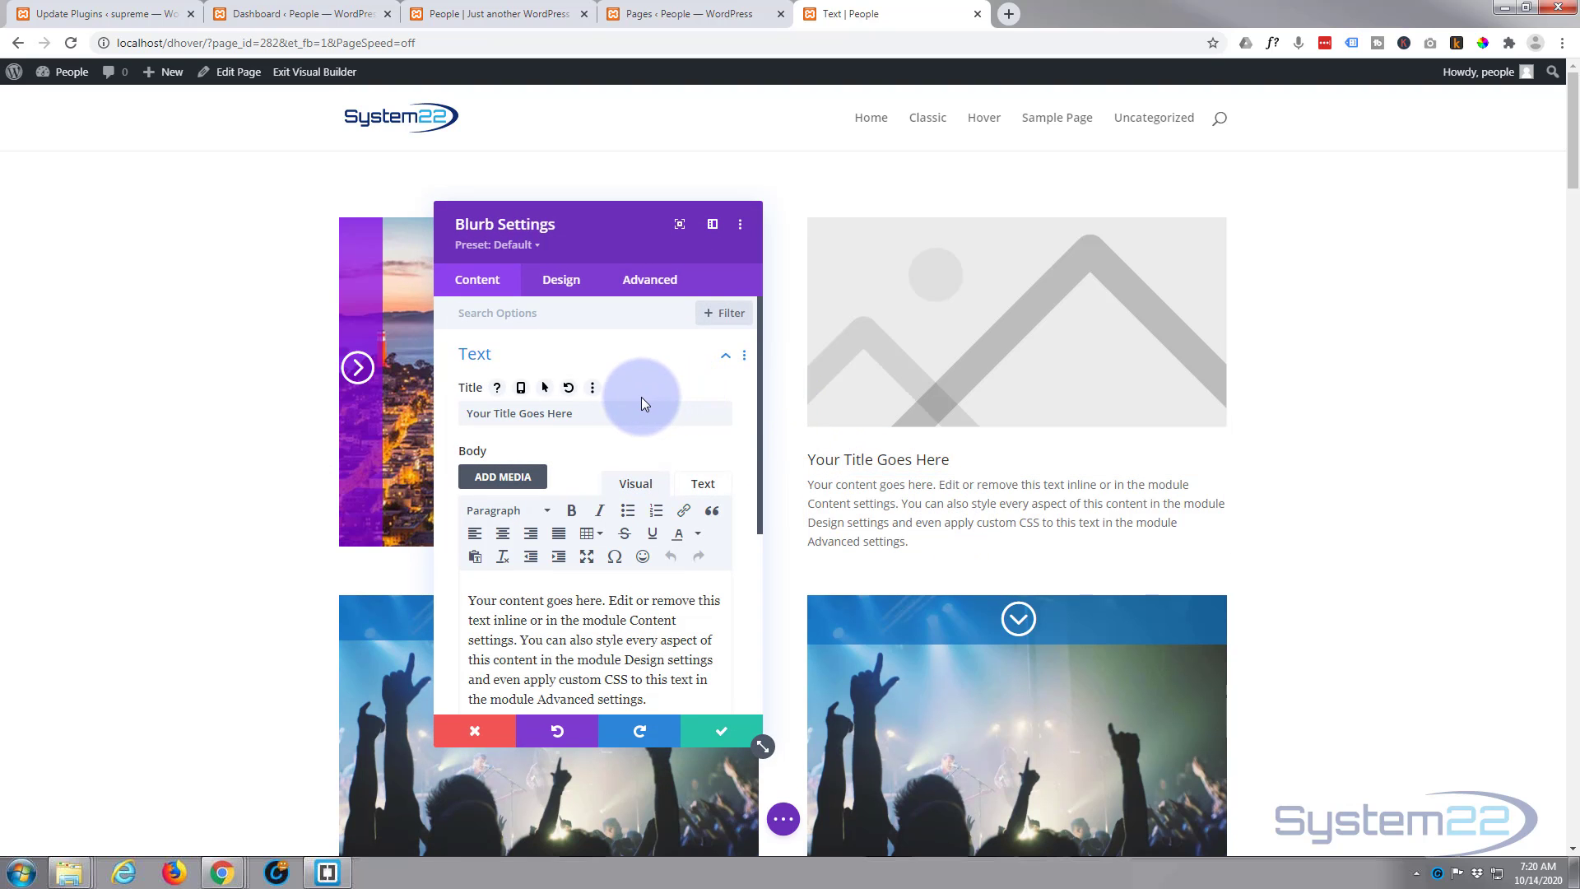
- Replace the blurb's default body text with the placeholder paragraph starting "Aliquam non sem malesuada, vulputate mi vitae"
scroll(630, 449, down, 1)
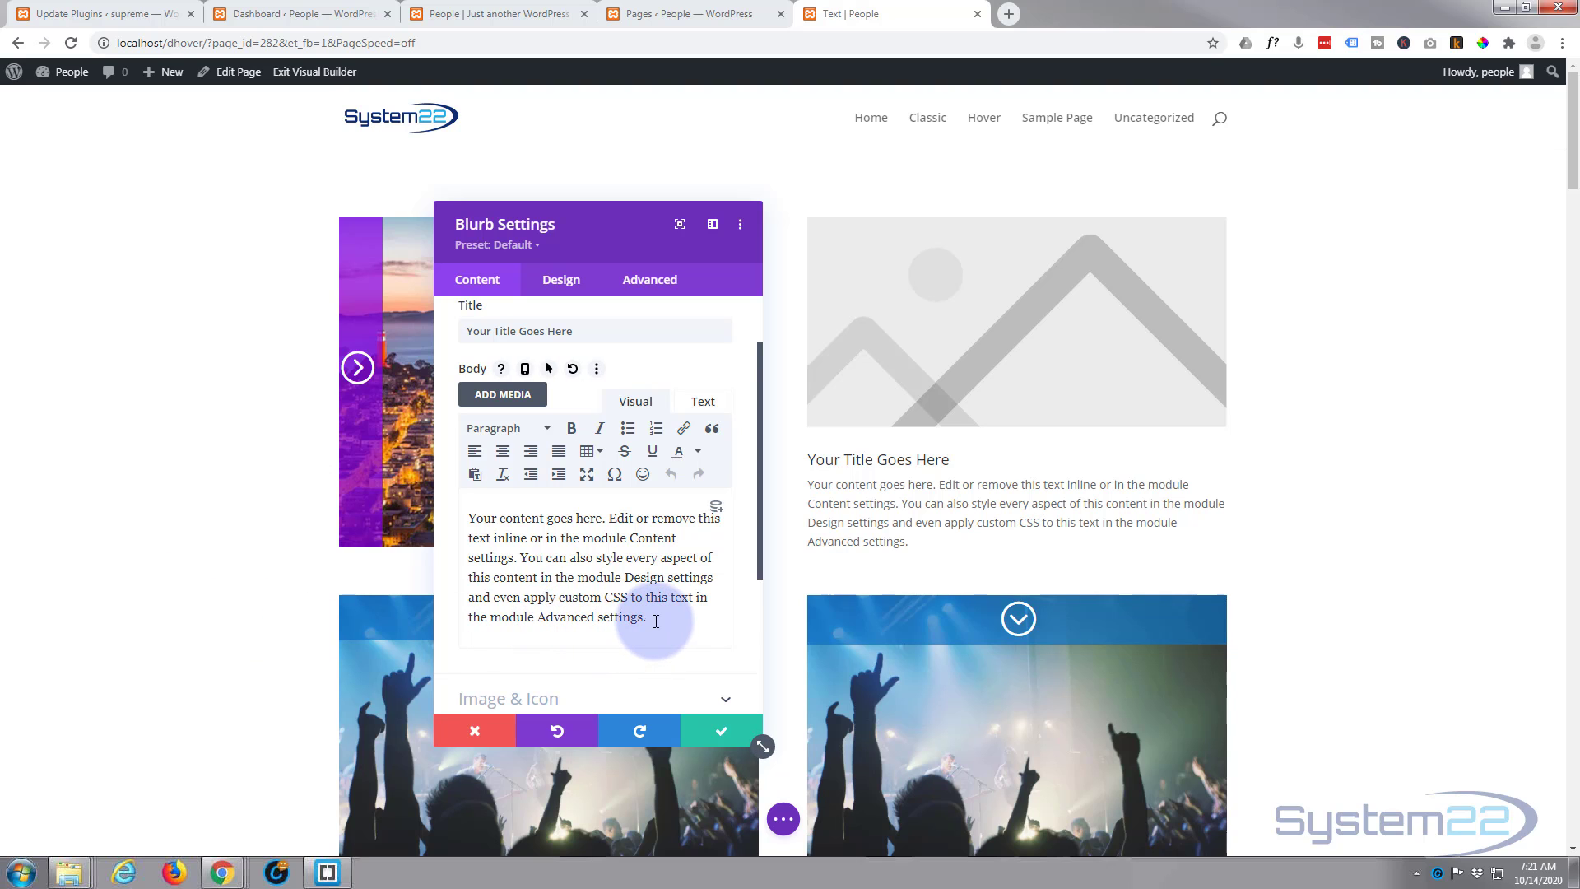
drag(650, 617, 462, 525)
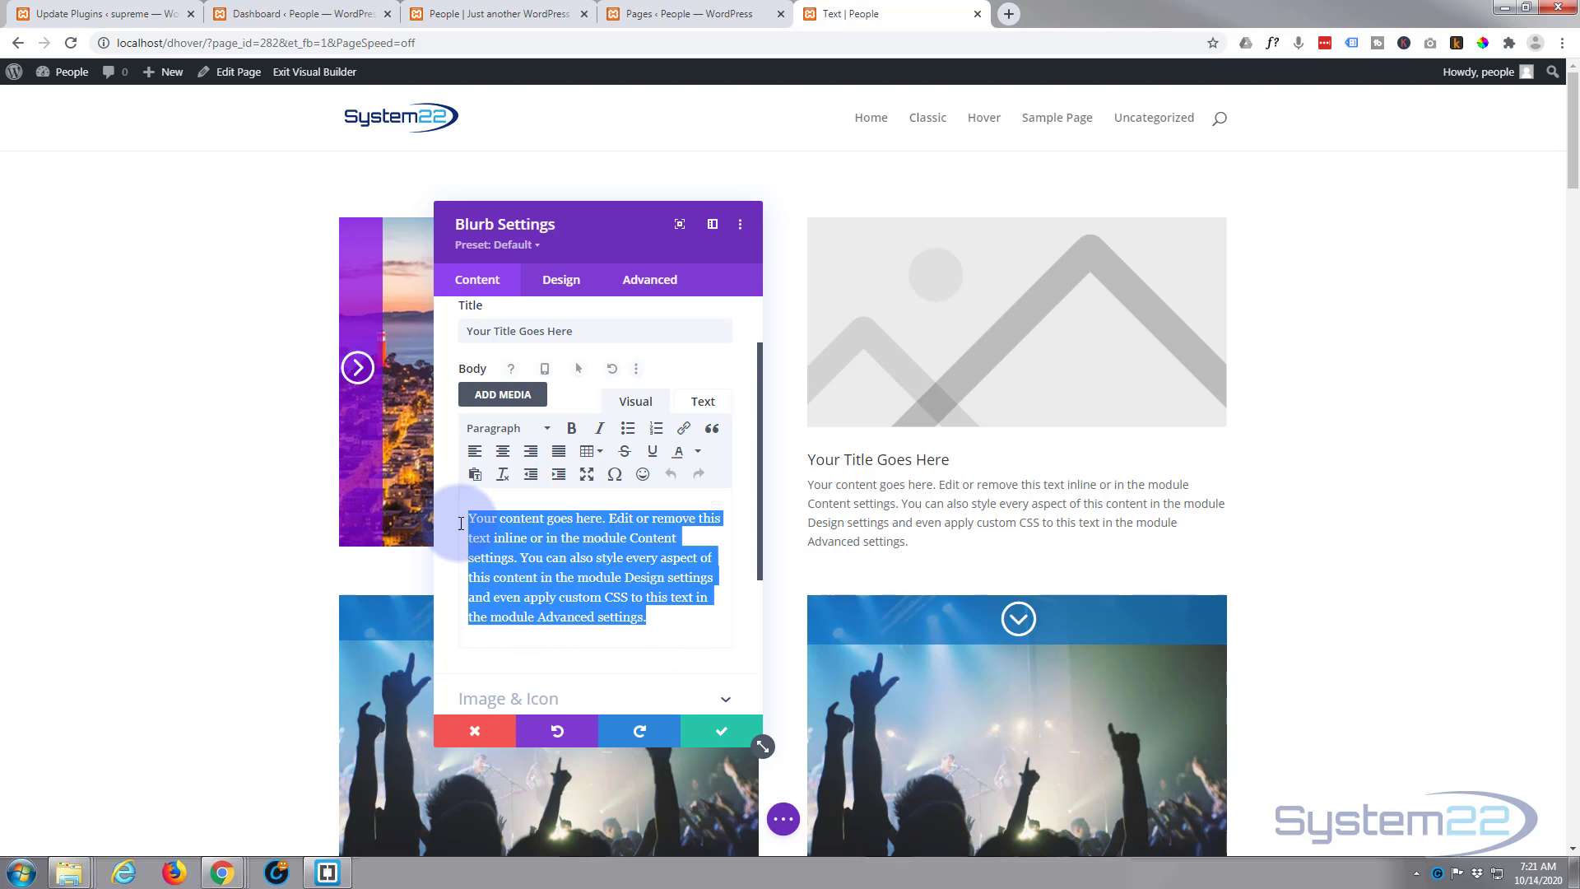
text(Aliquam non sem malesuada, vulputate mi vitae, ullamcorper enim. Integer laoreet porta lacus sit amet cursus. Nunc lobortis nibh dapibus, mattis eros sed, consectetur mauris. Morbi elementum luctus massa, quis dignissim quam condimentum ac. Pellentesque laoreet ex ut lacus consectetur euismod. Suspendisse potenti. Ut non risus ac velit dignissim pharetra. Aliquam eget blandit tortor. Vestibulum vel massa vel velit vehicula ornare. Nam quis leo et turpis bibendum dictum. Aliquam dui mi, bibendum sit amet scelerisque vitae, sodales quis augue.)
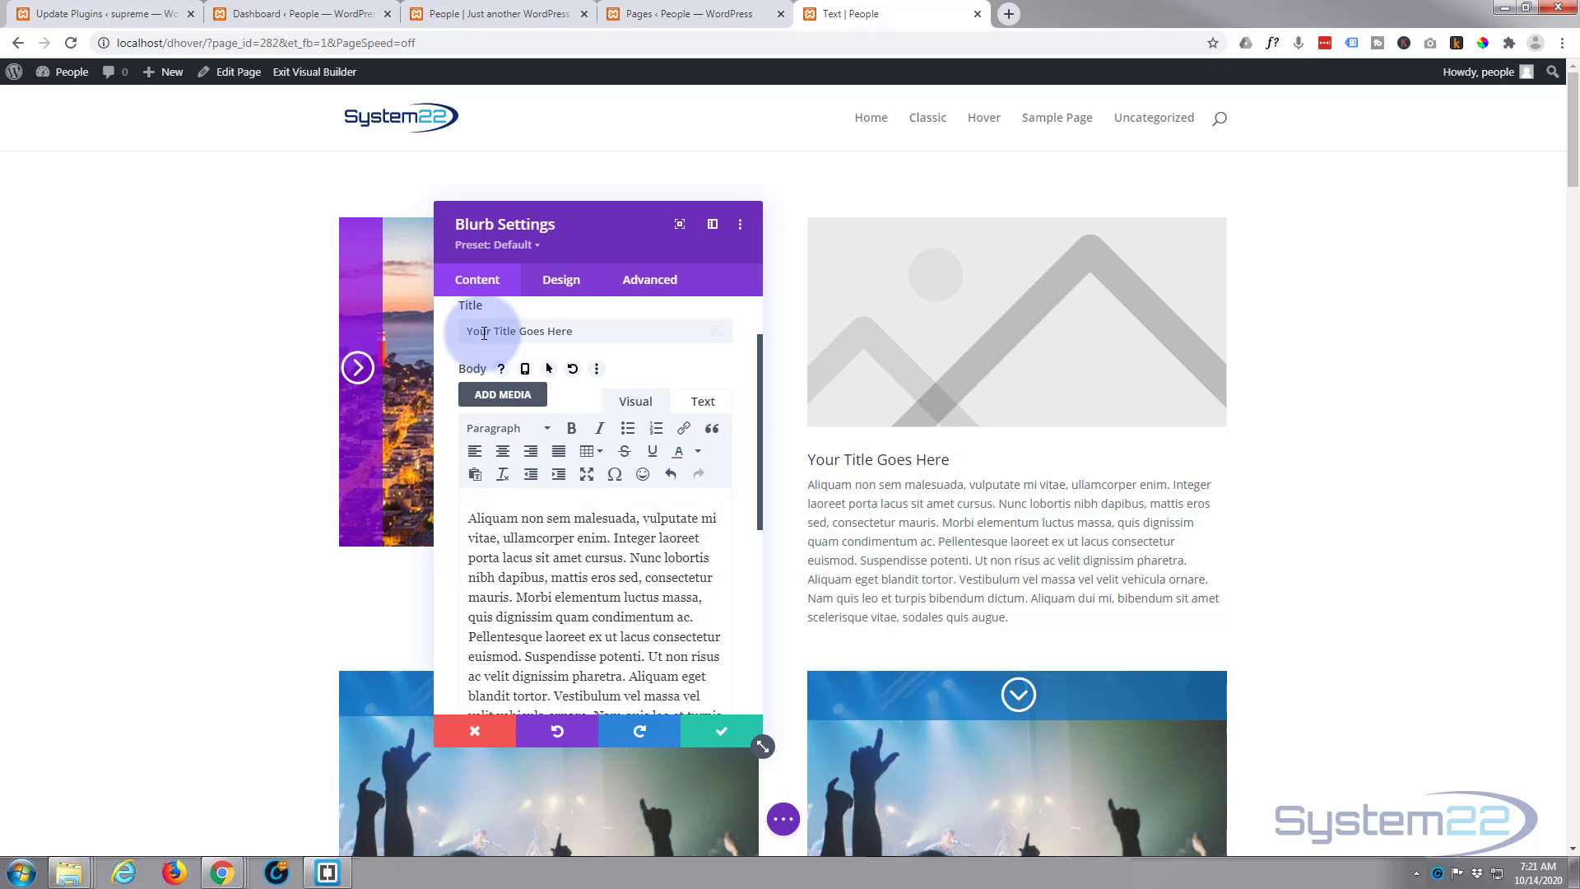
- Enable the icon option for the blurb and choose the circled right-pointing chevron as its icon
scroll(551, 395, down, 3)
scroll(558, 397, down, 3)
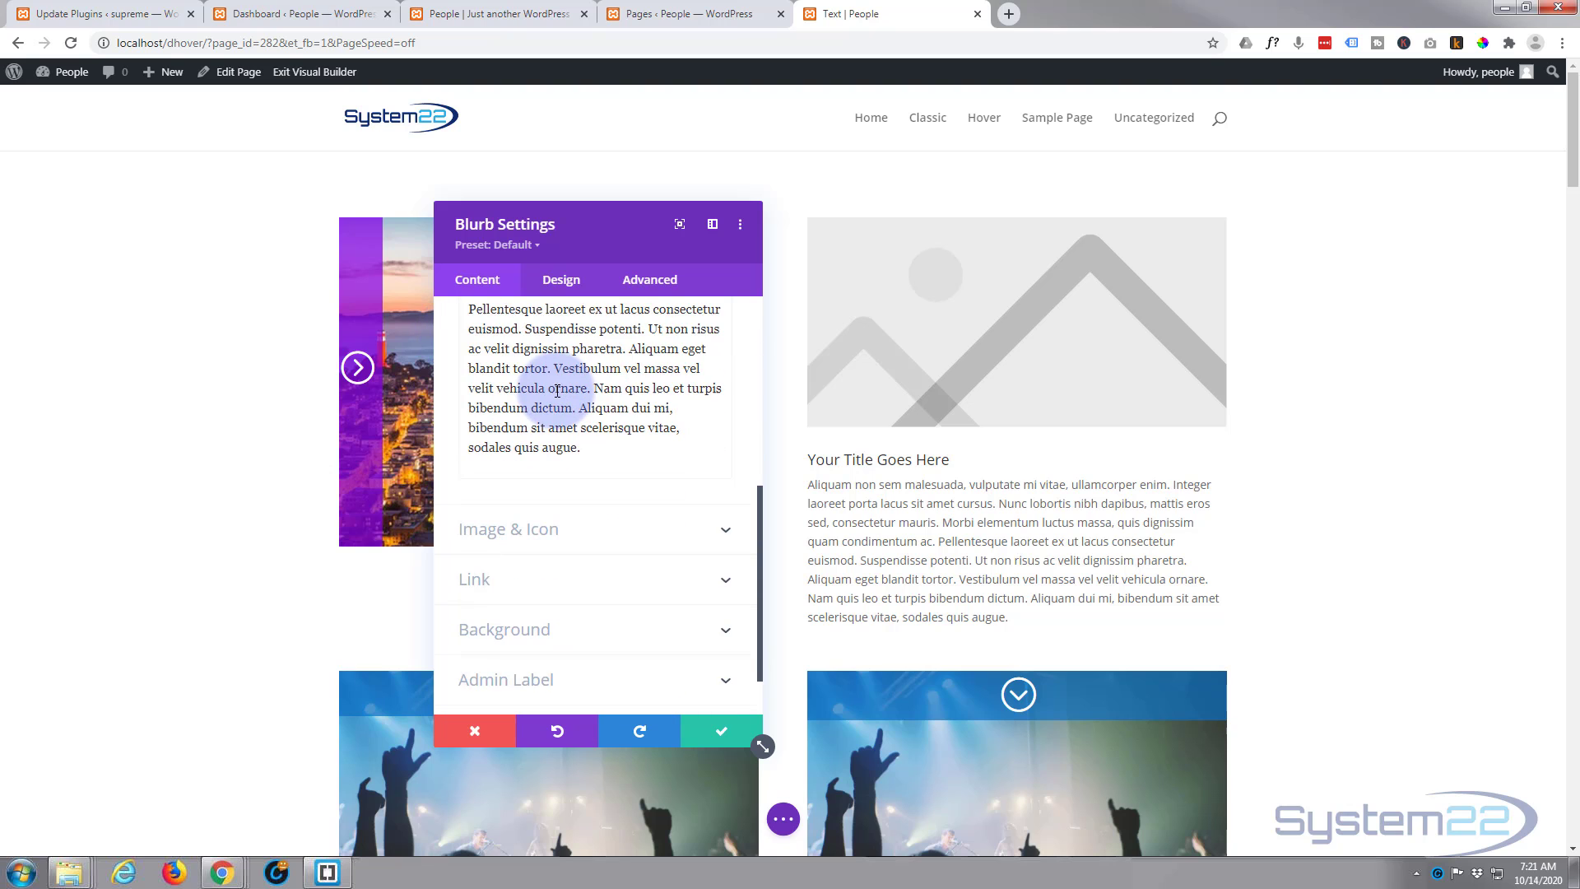
click(617, 476)
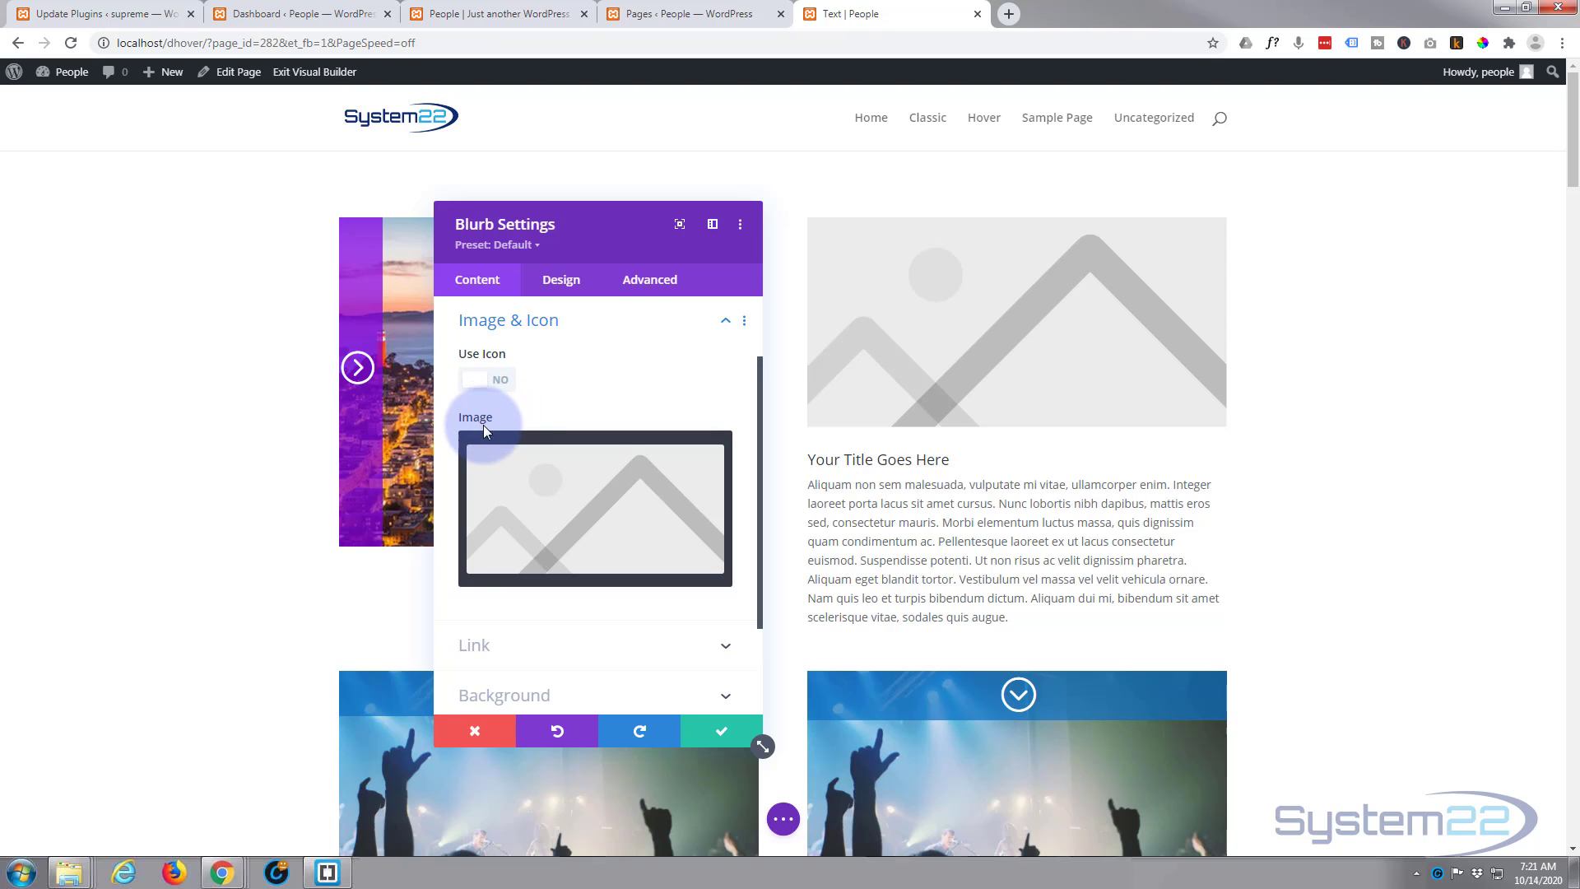
click(498, 381)
scroll(595, 374, down, 1)
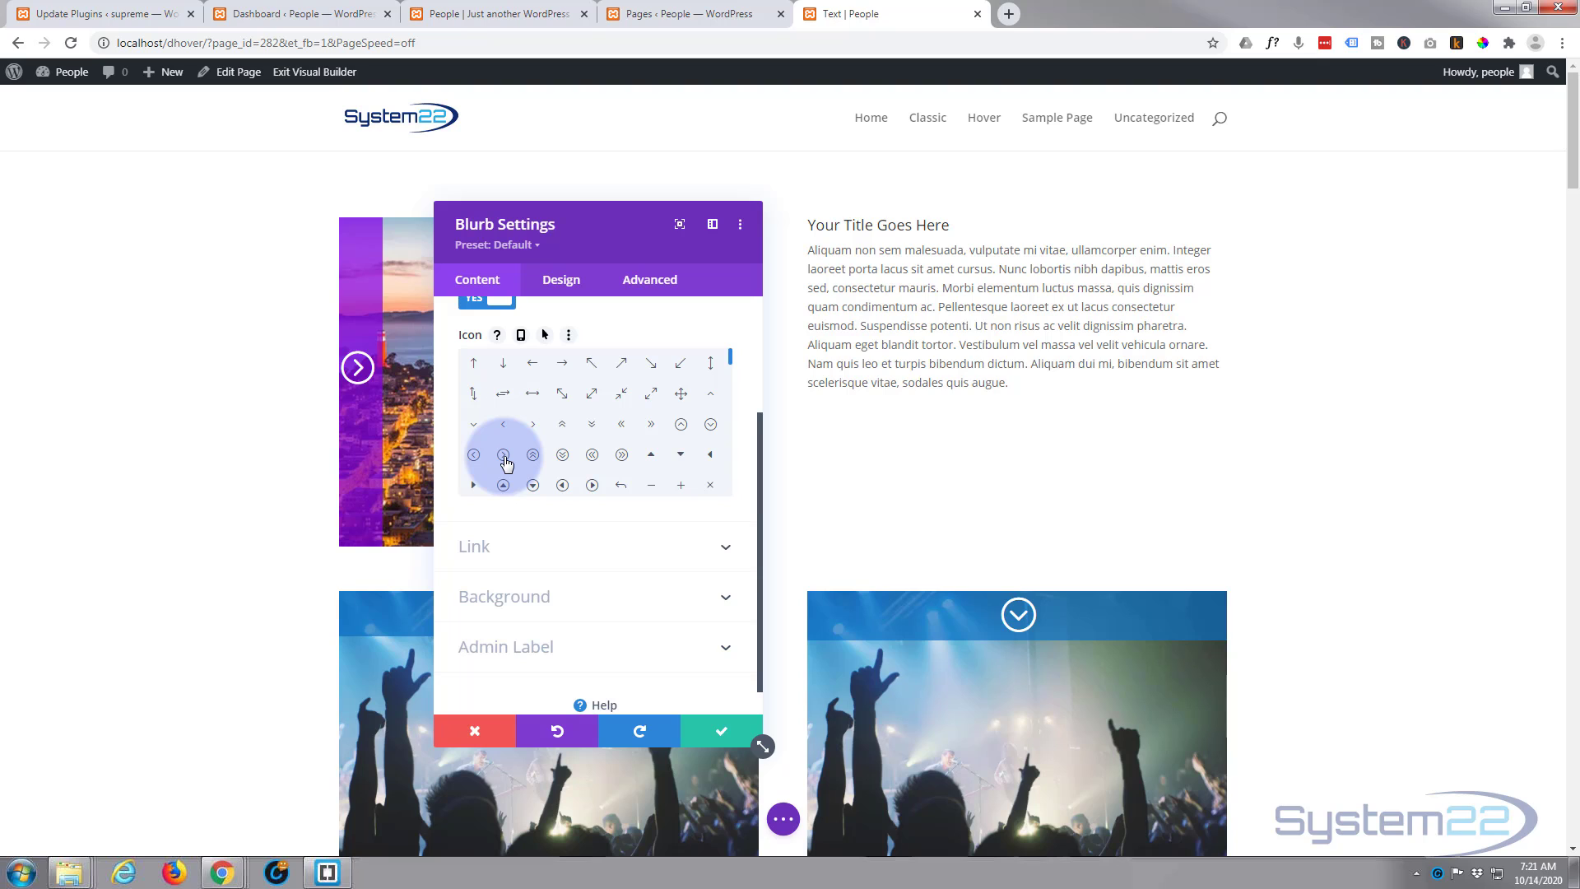
click(503, 455)
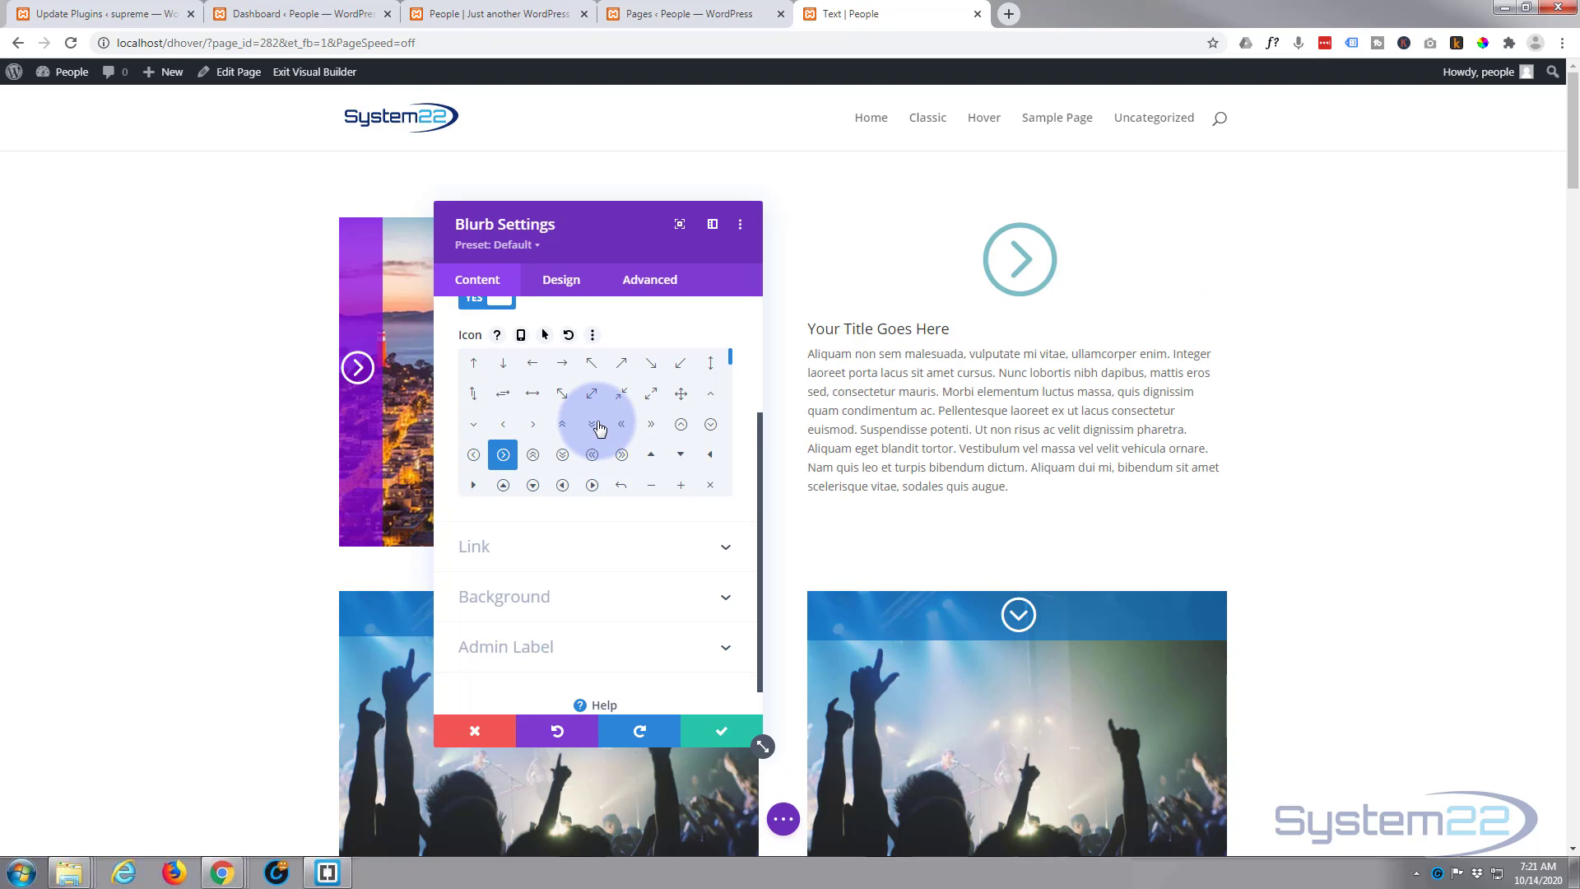
- Review the blurb's title and module link URL fields and the link target choices
scroll(599, 428, down, 3)
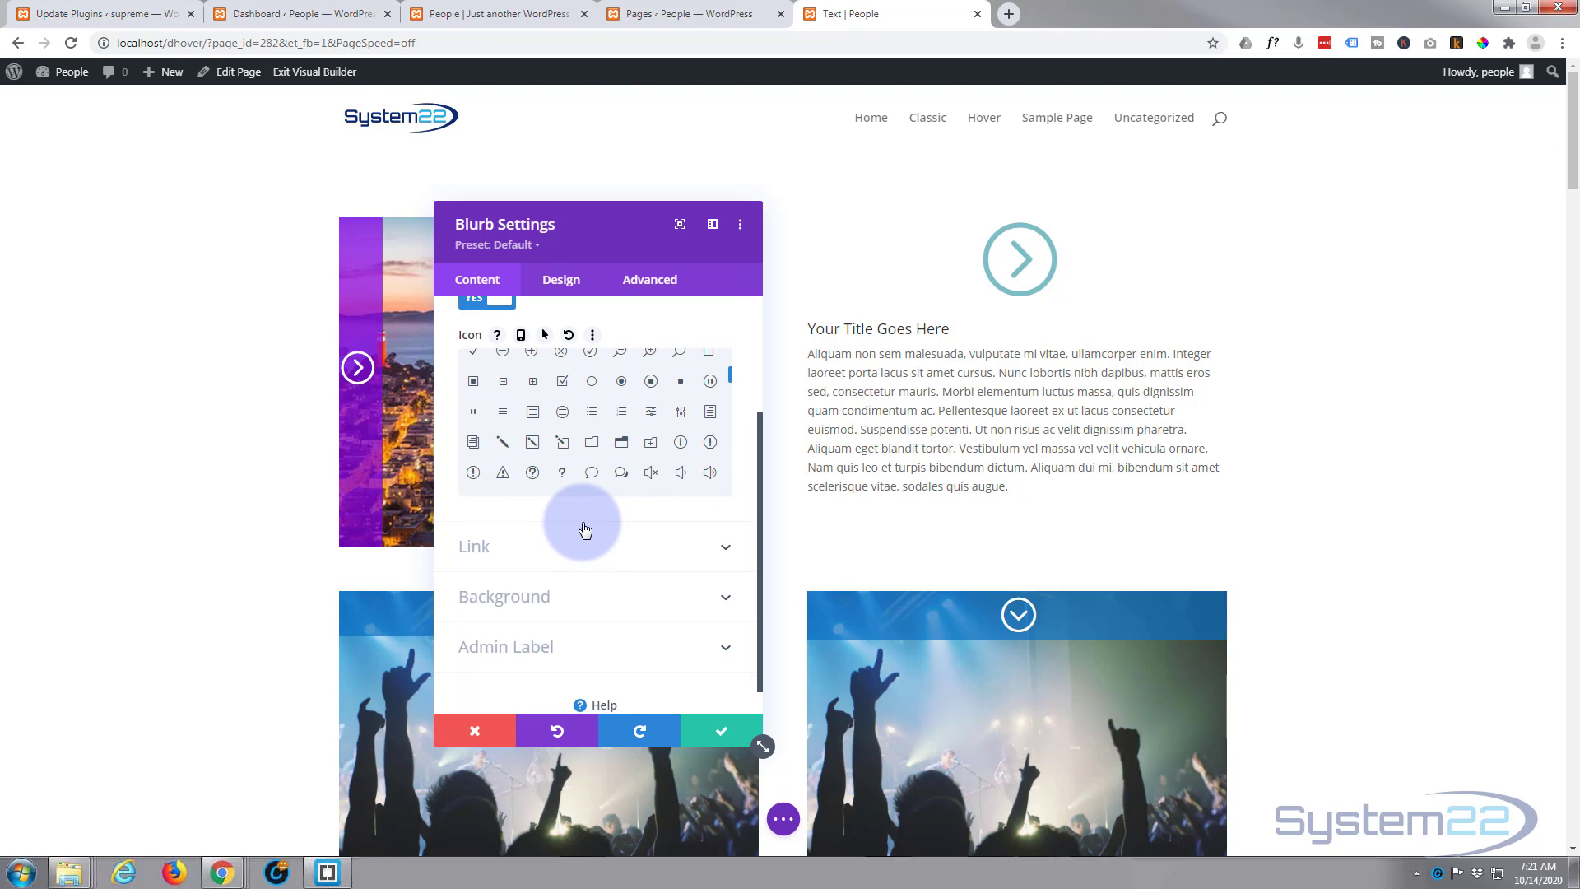
click(546, 545)
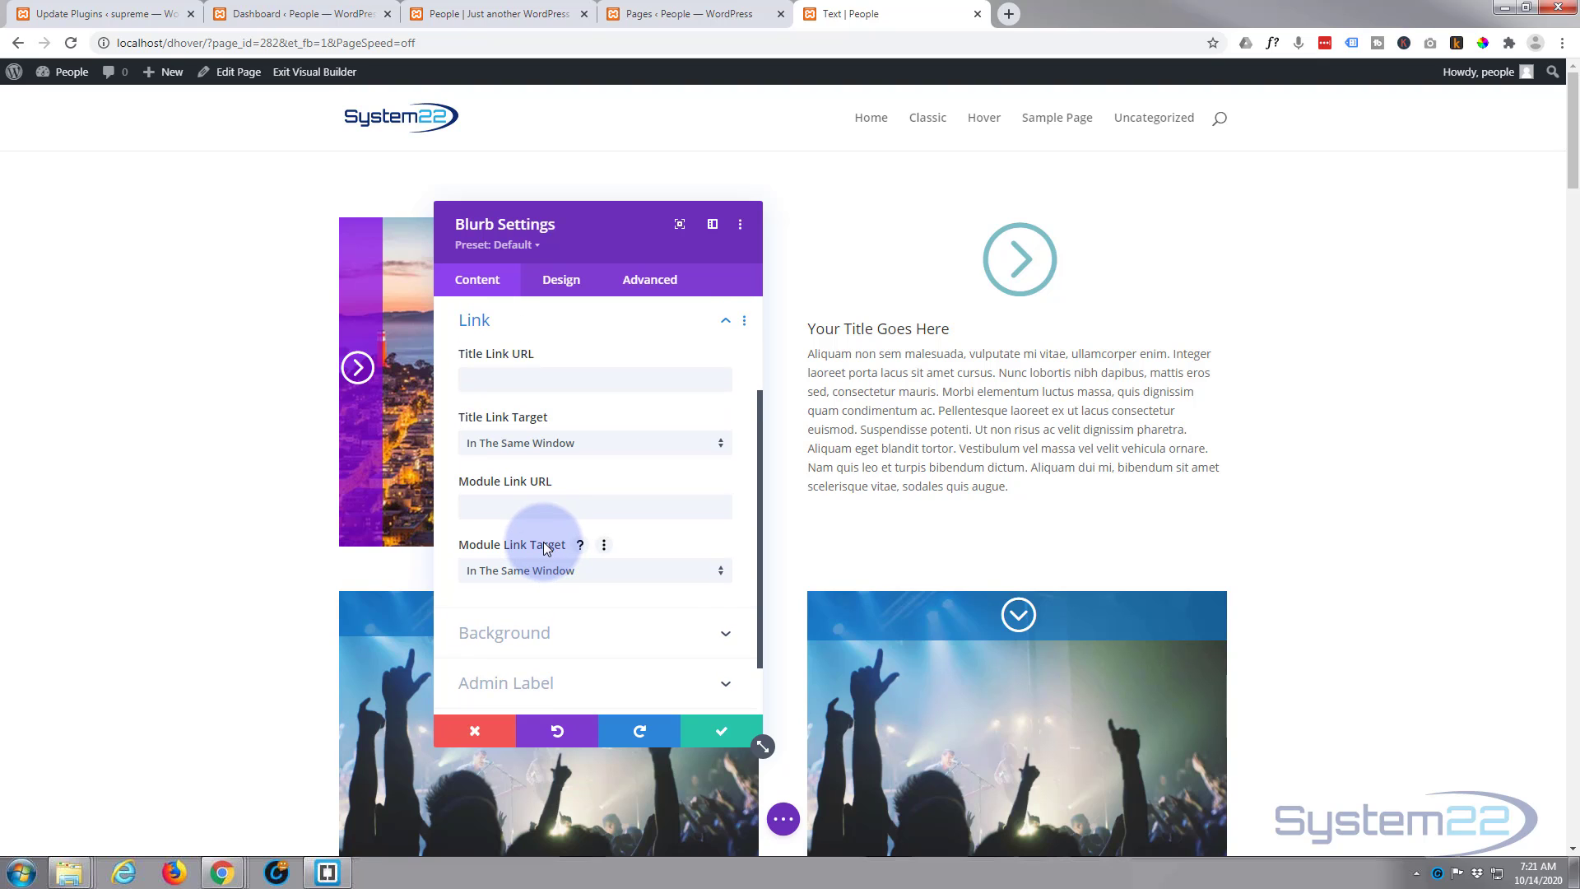
click(481, 377)
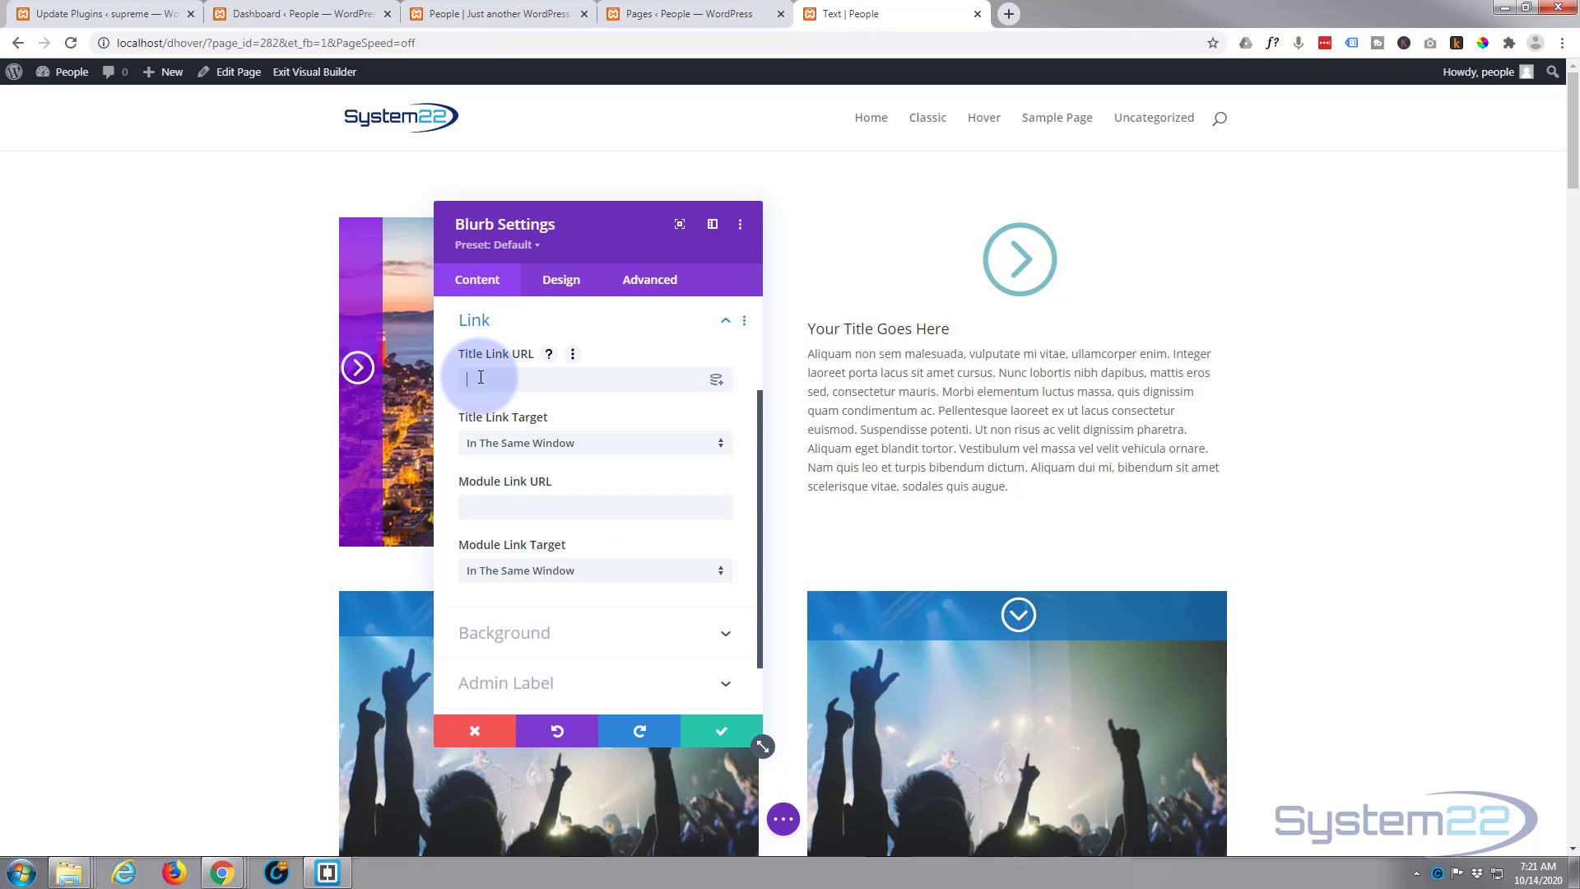
click(480, 507)
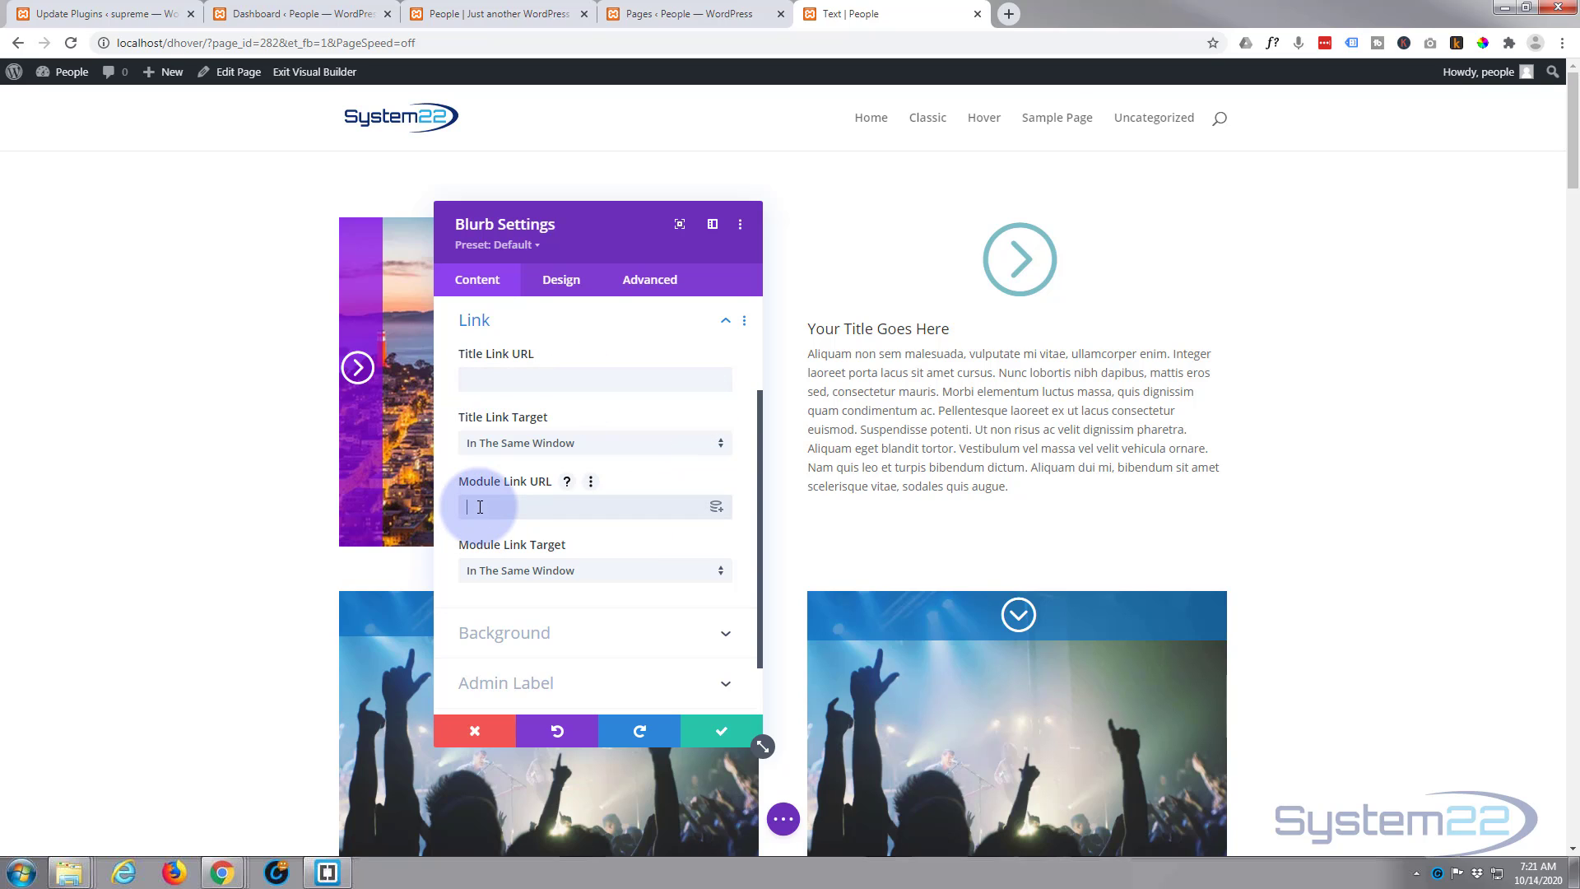
click(600, 582)
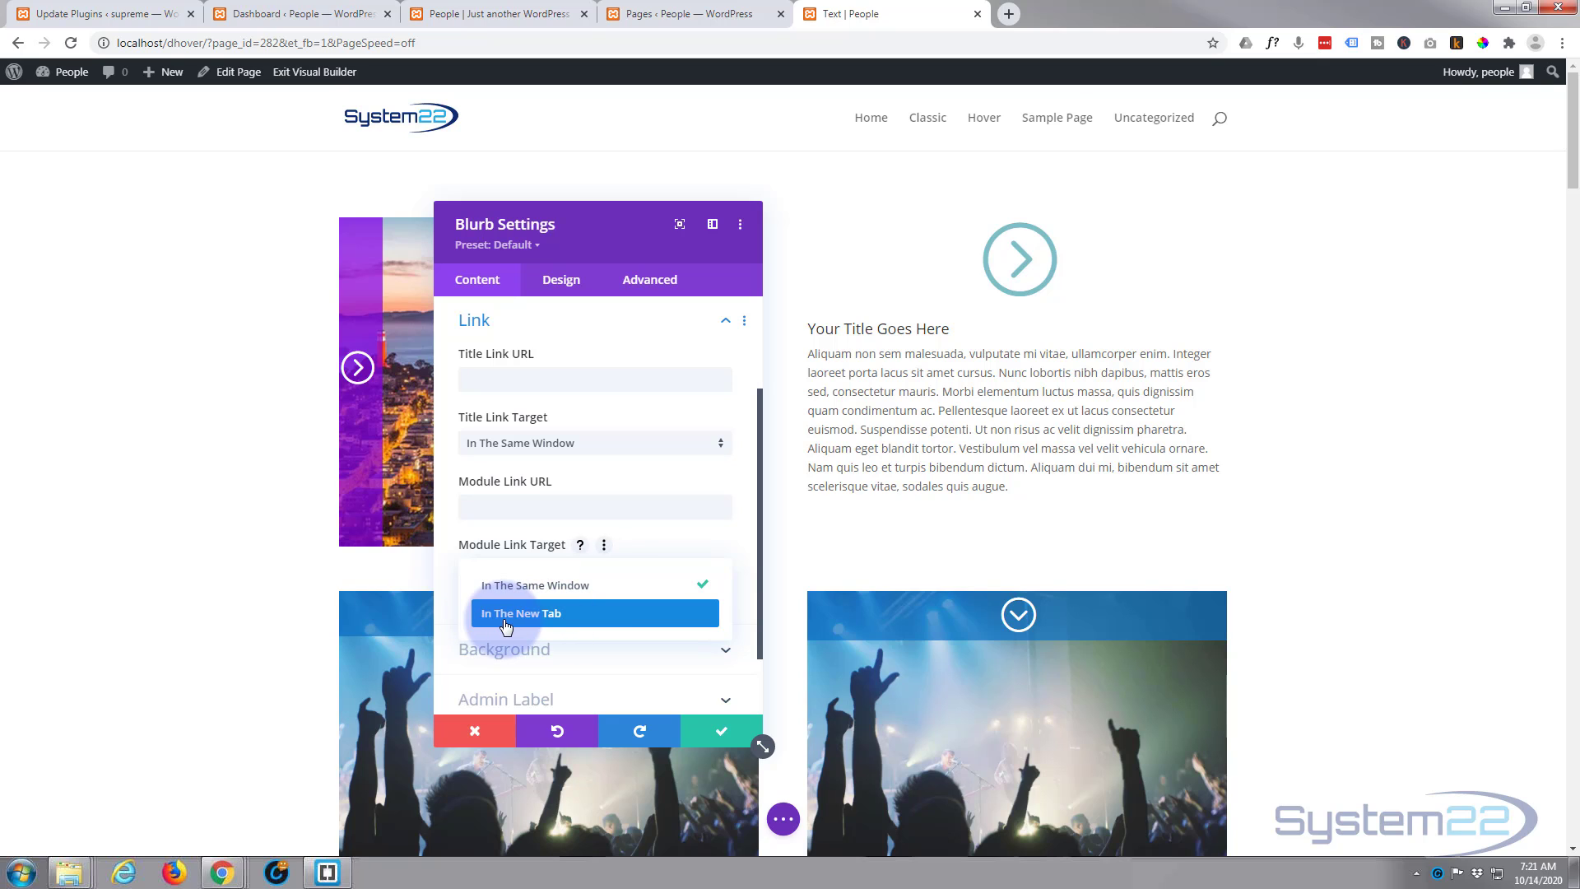
click(456, 583)
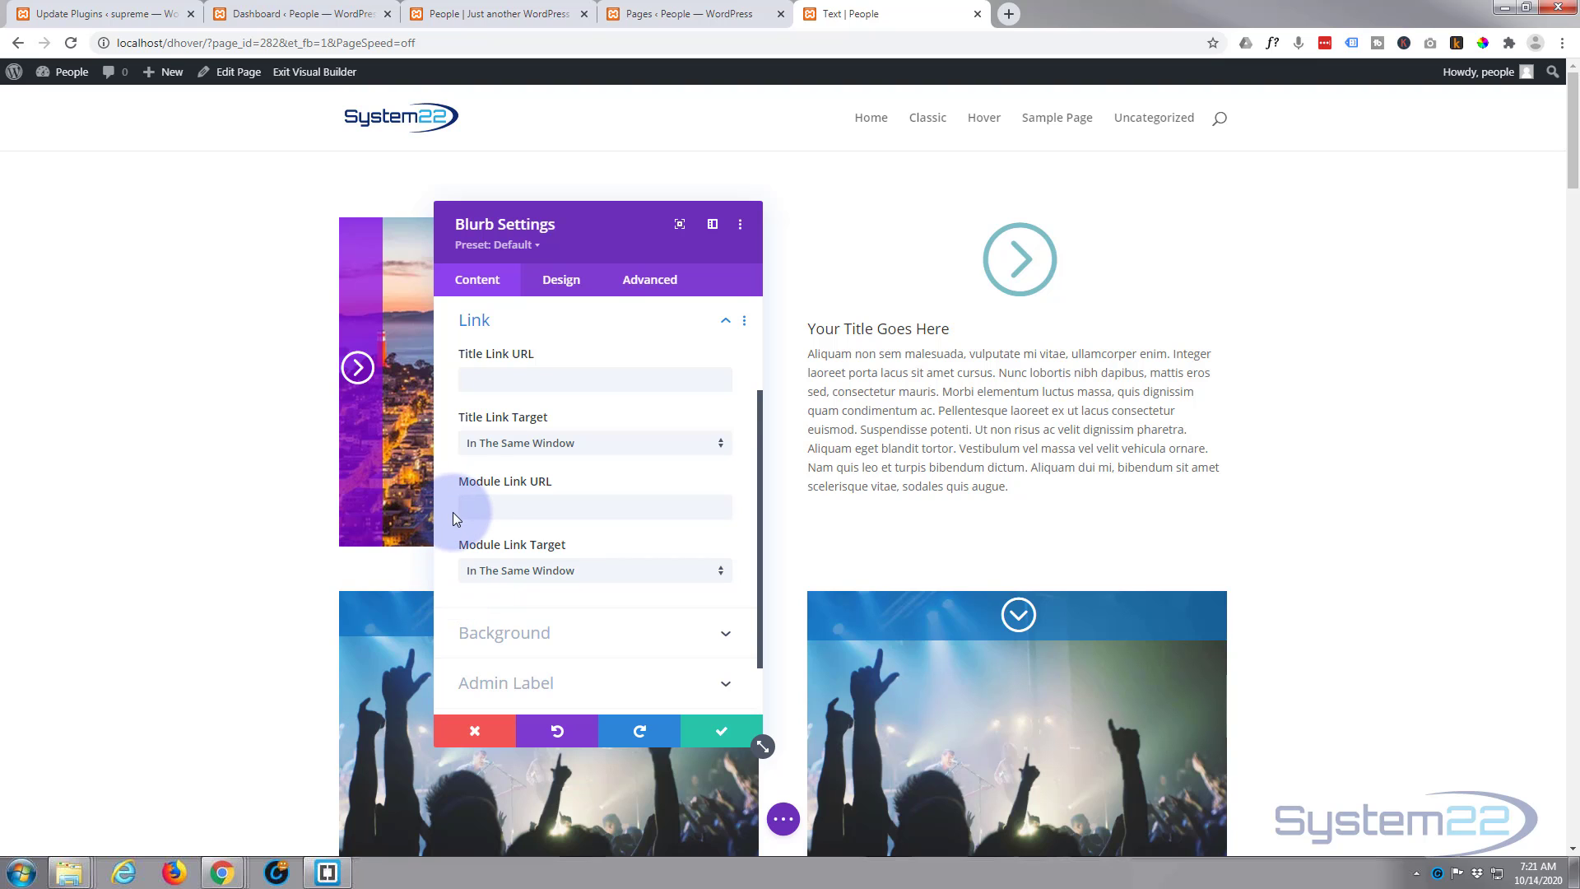
- Give the blurb a purple #8300e9 background colour and reduce its opacity to 0.72
scroll(453, 513, down, 1)
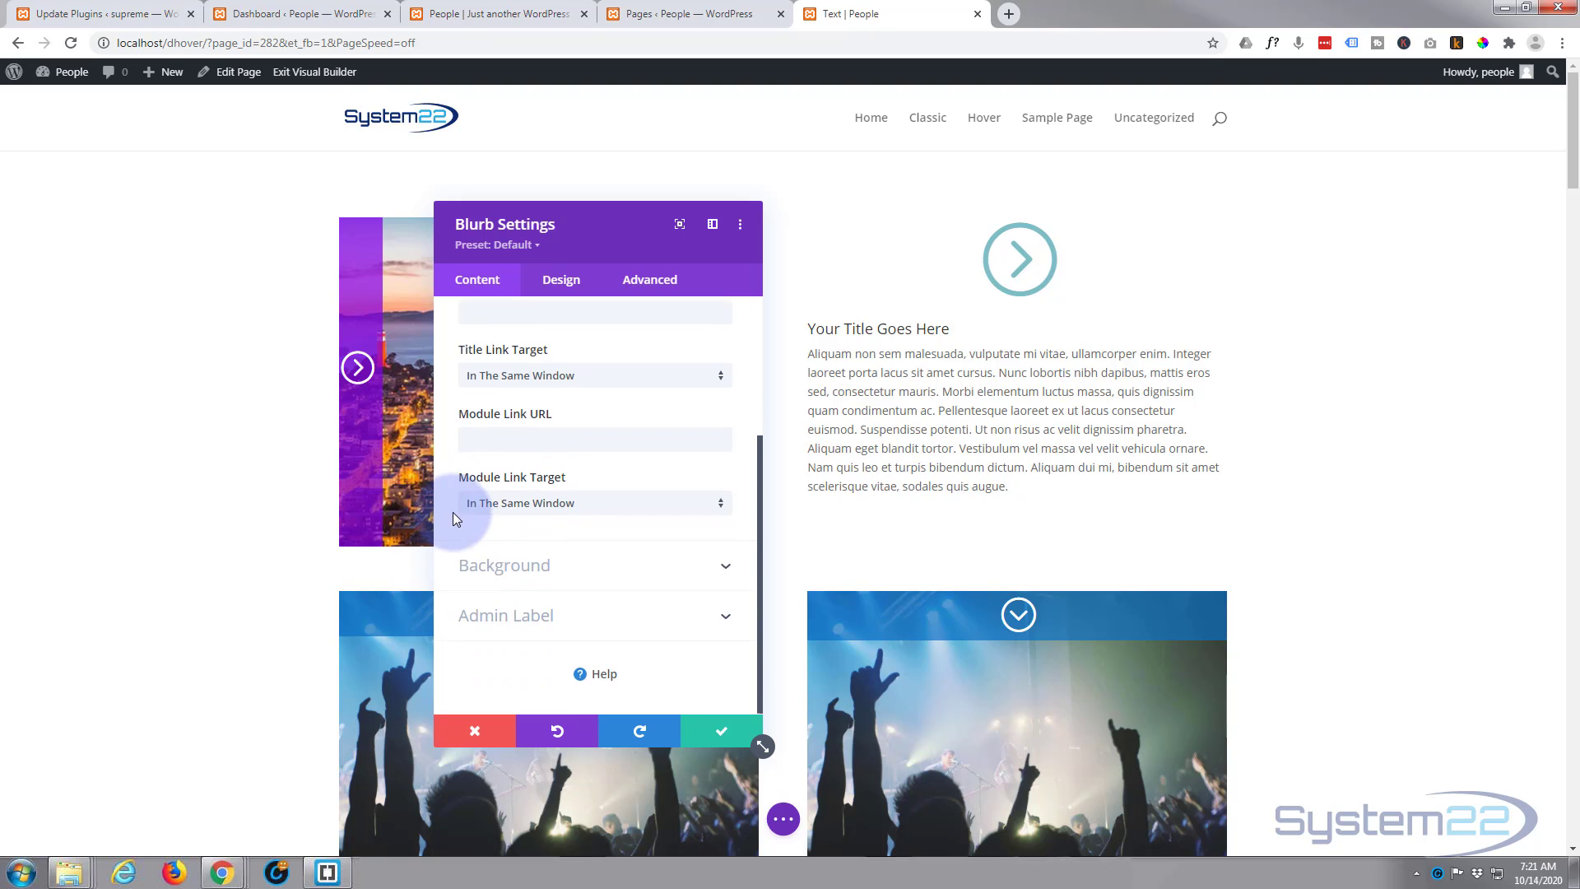
click(579, 573)
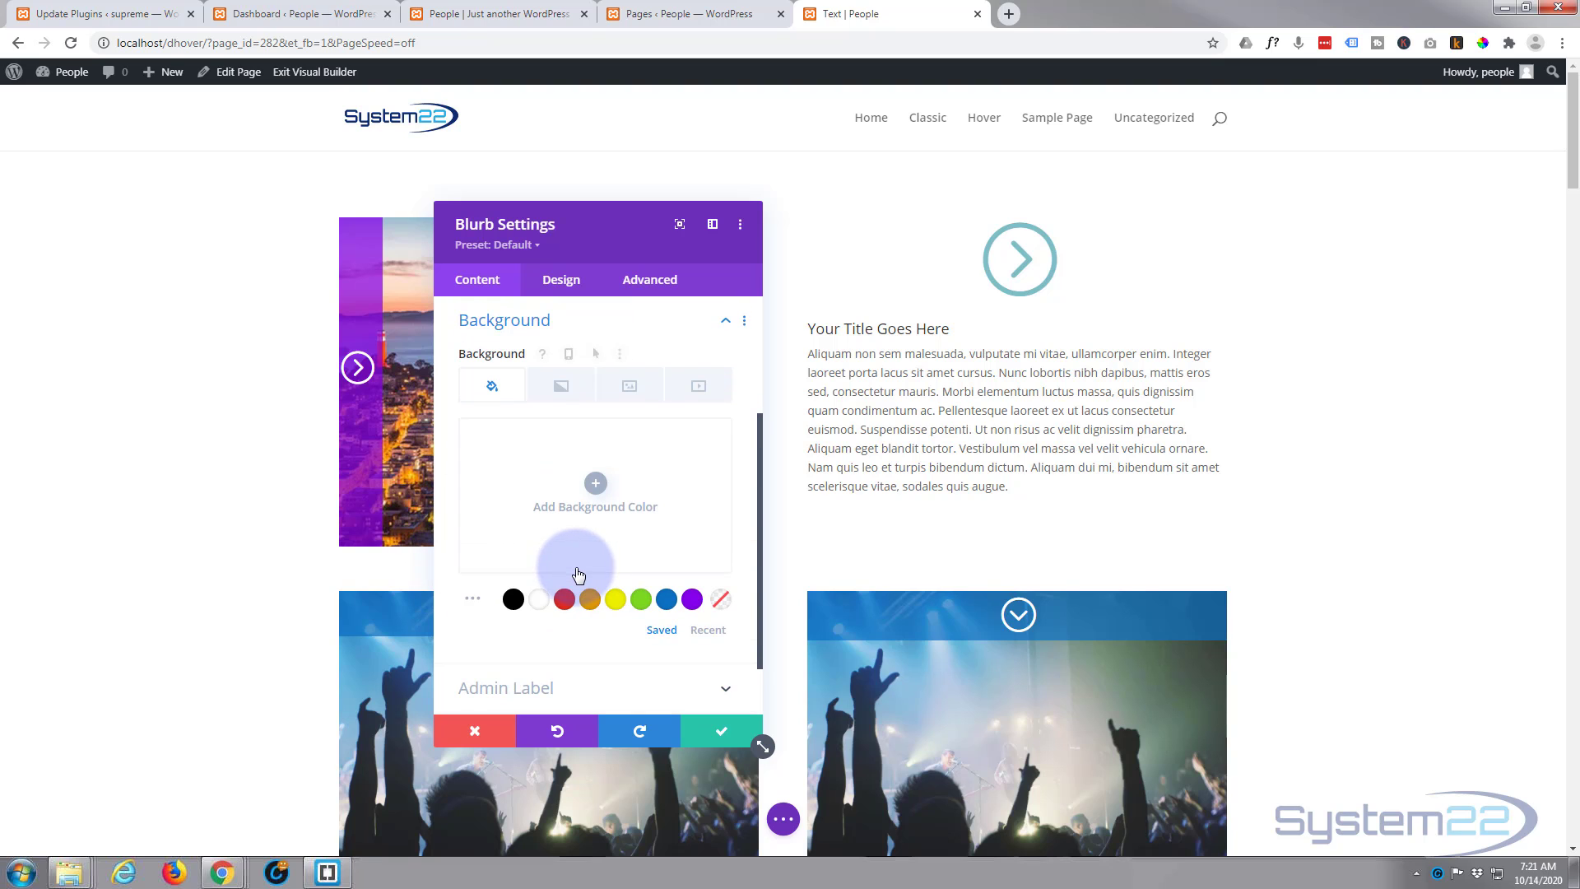
click(692, 601)
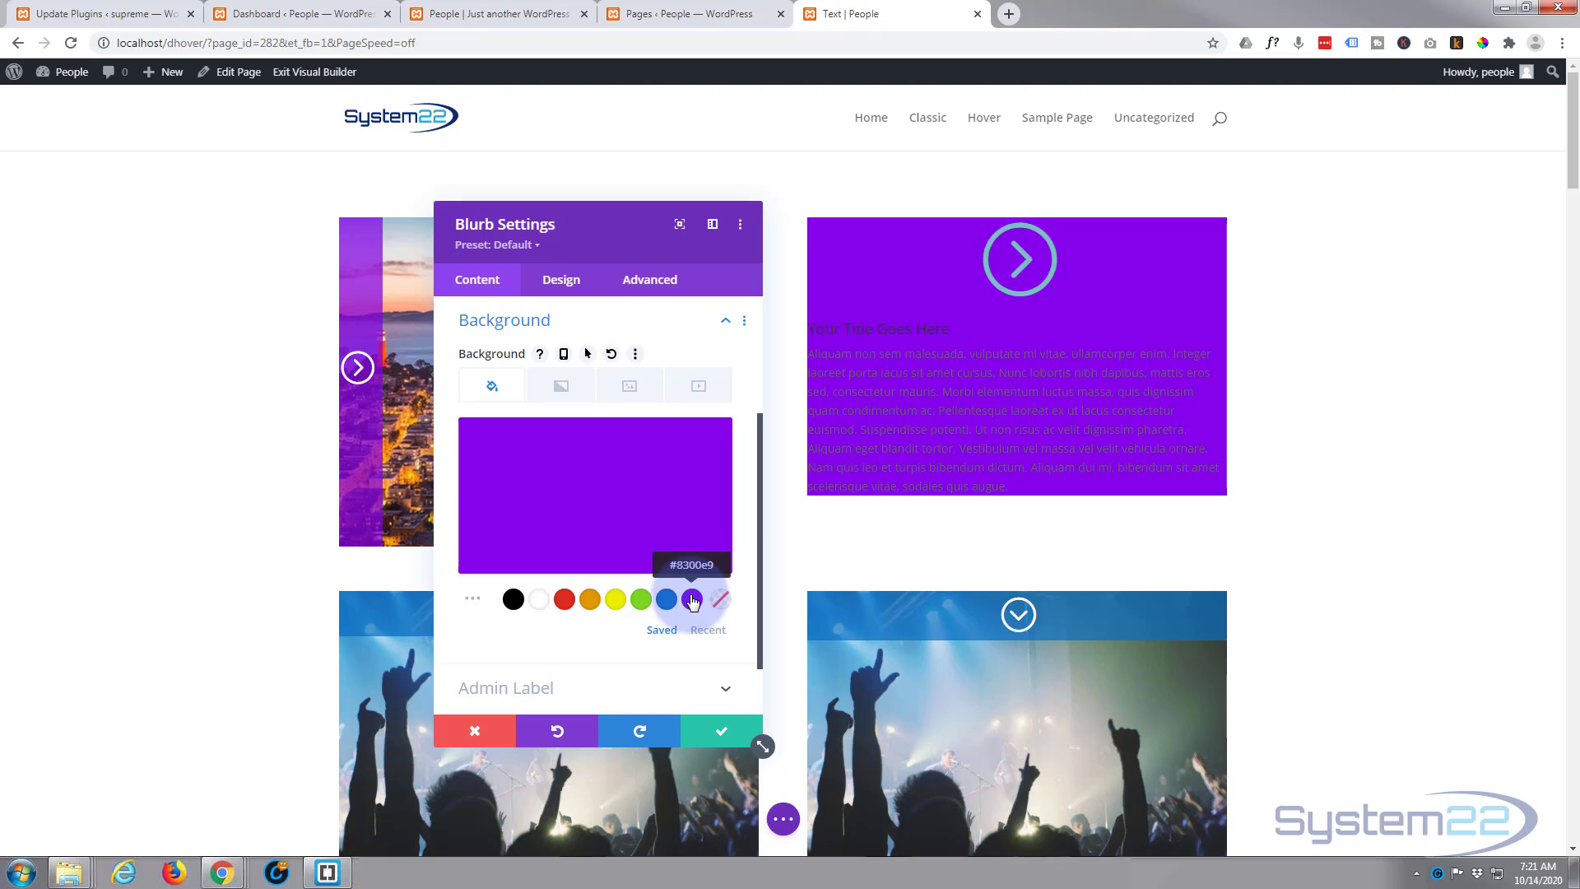
click(521, 497)
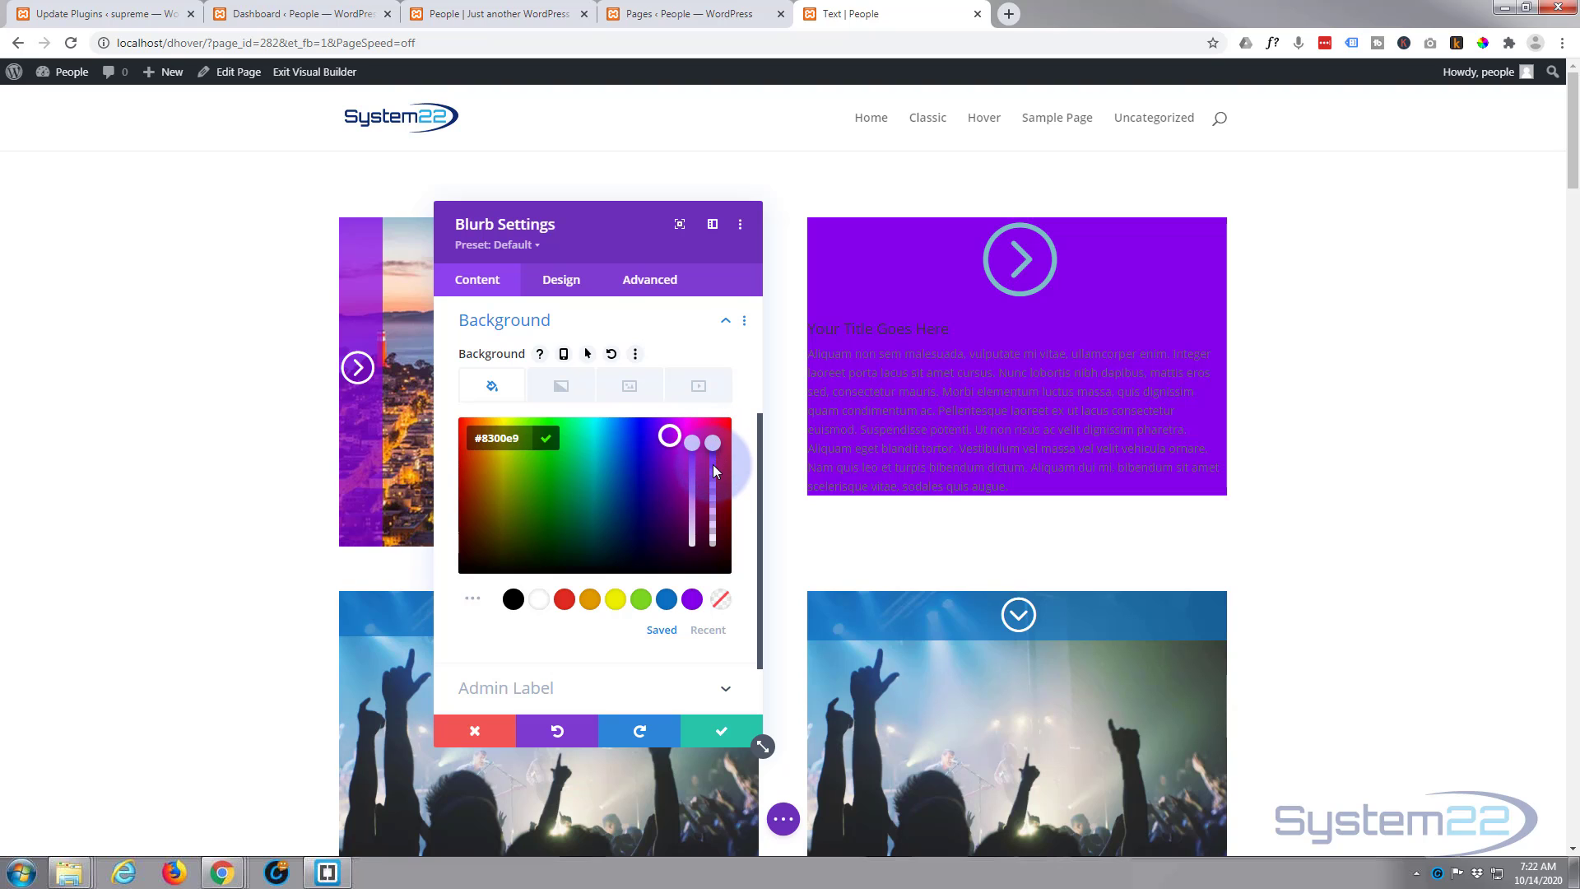
drag(713, 464, 713, 479)
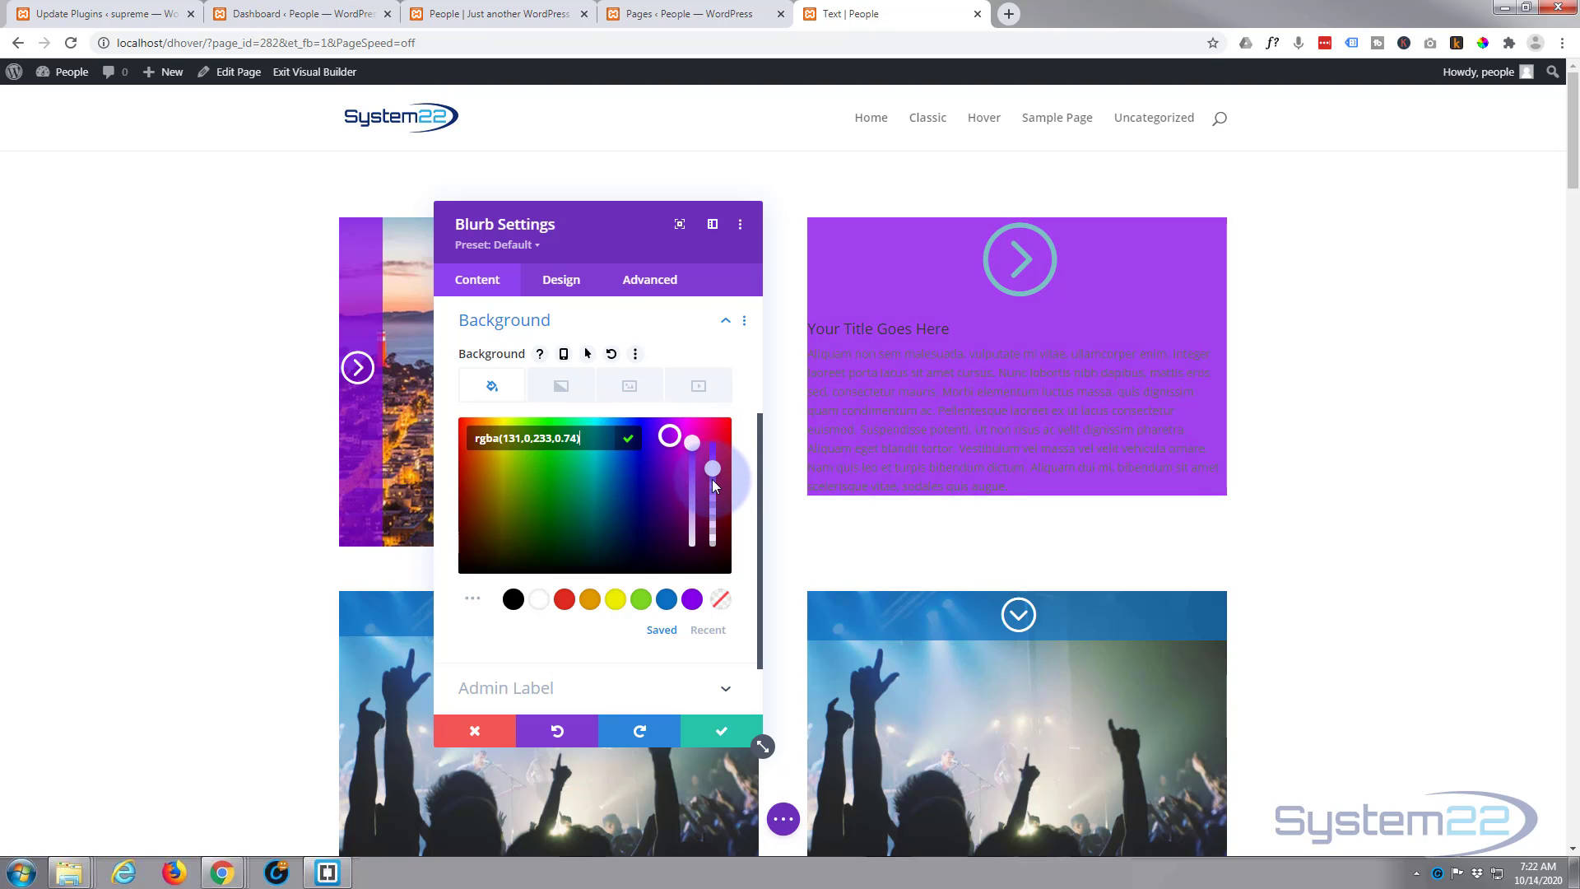
drag(713, 481, 712, 482)
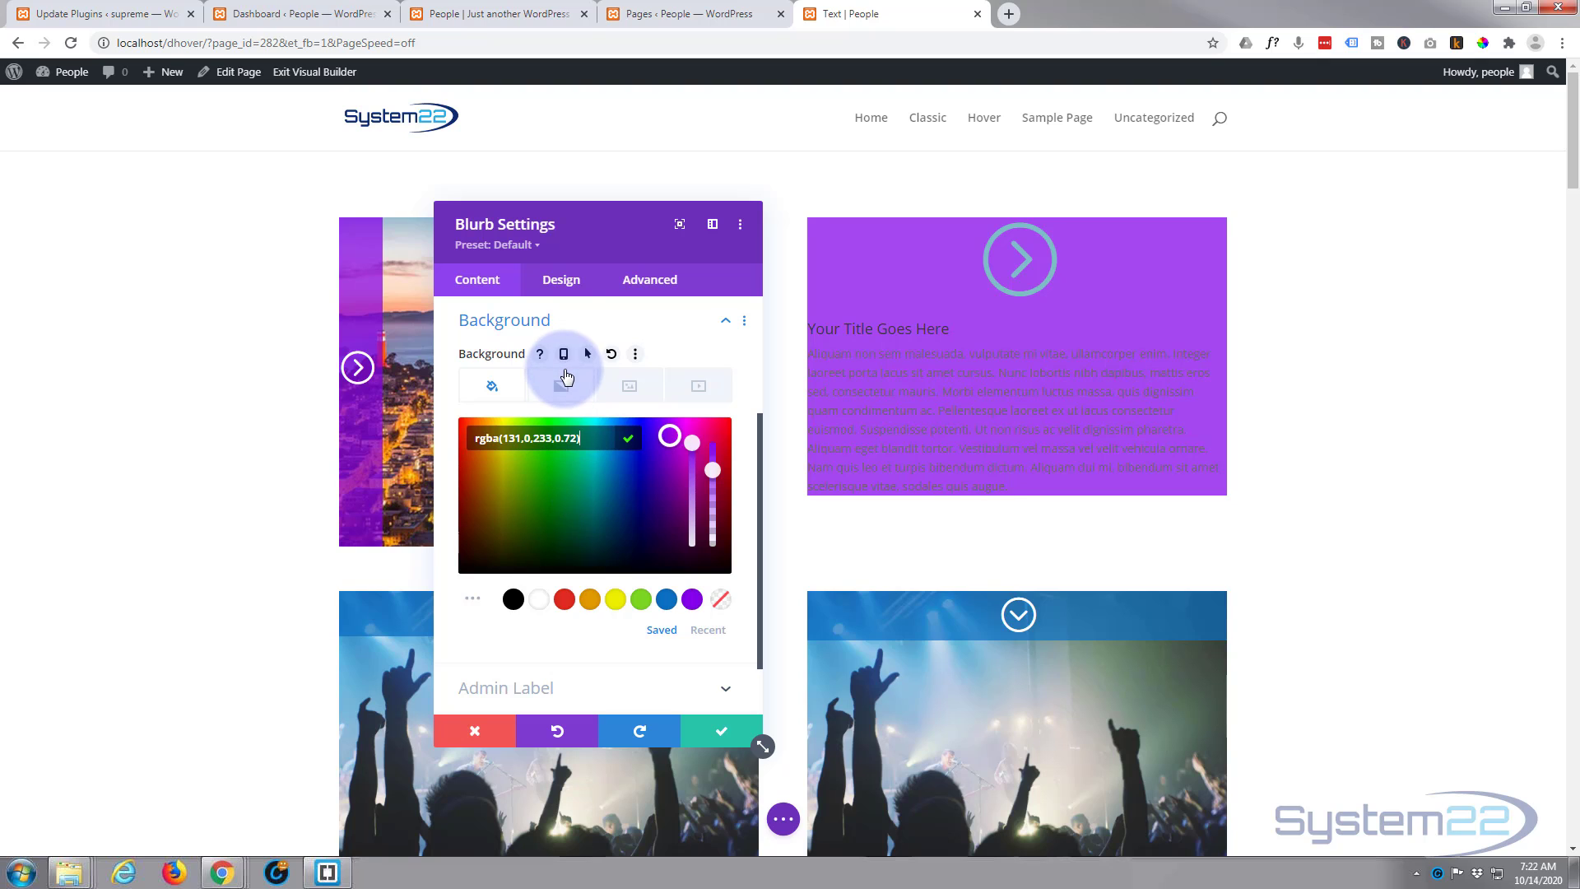
- Set the blurb's icon colour to white in its design settings
click(565, 281)
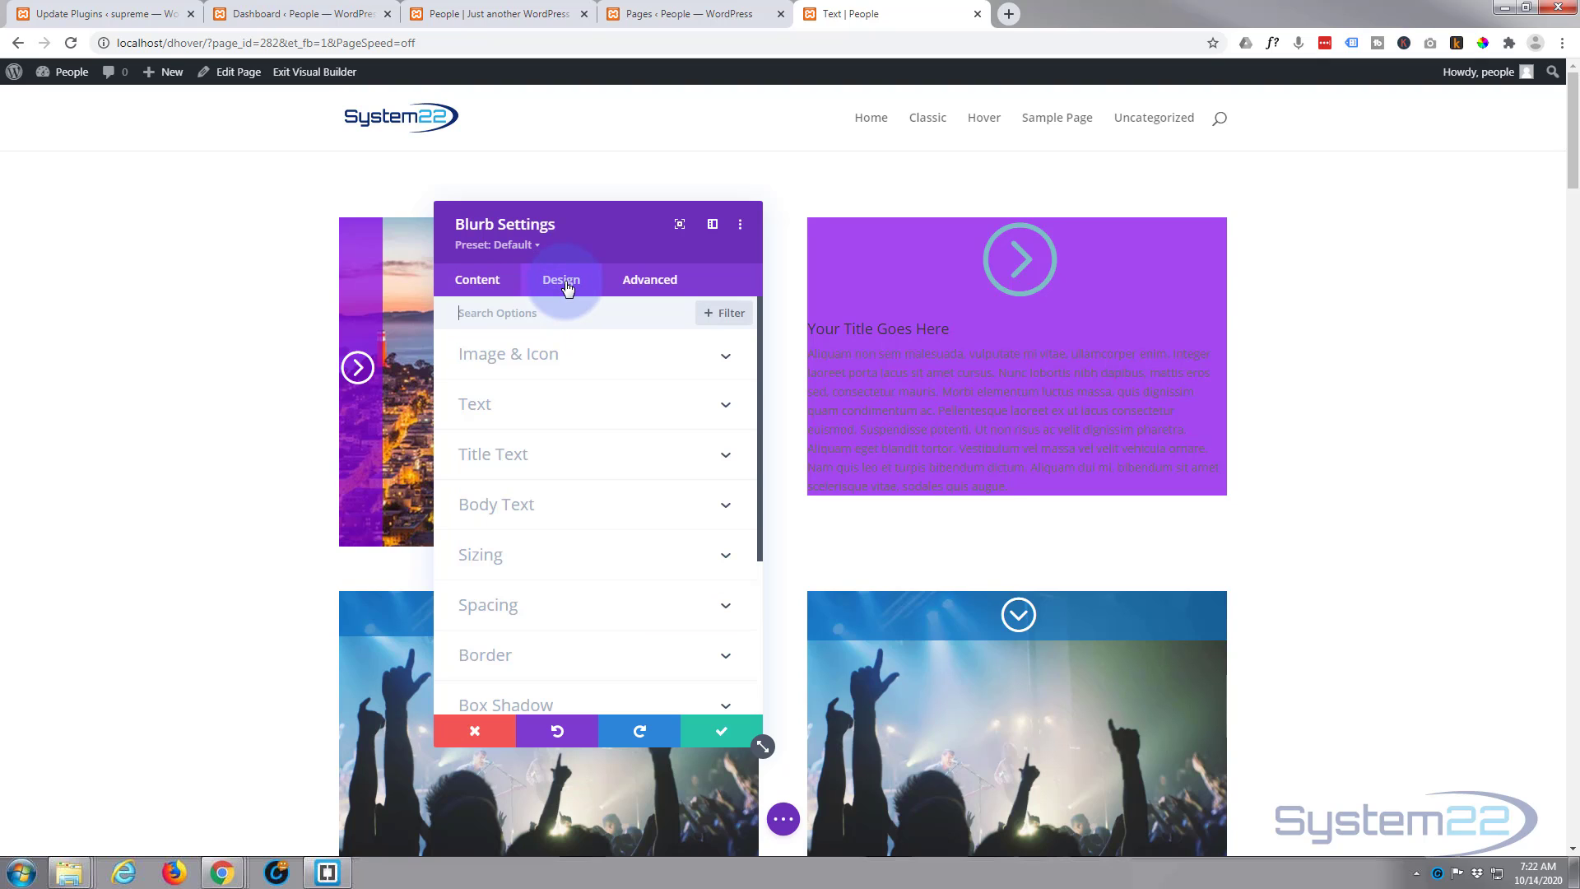
click(621, 356)
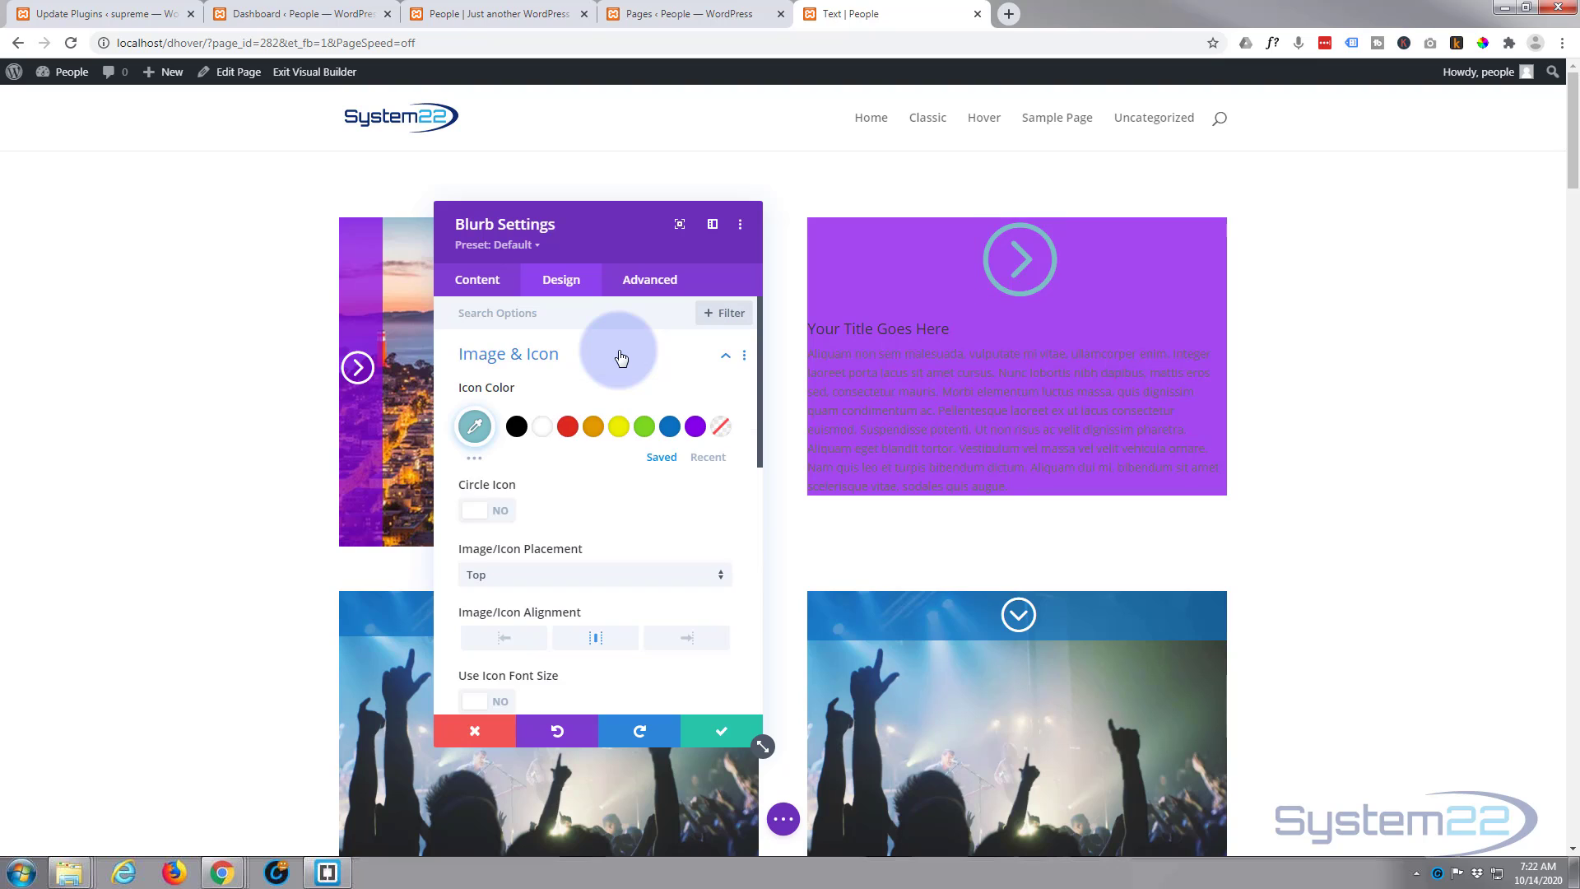
click(543, 428)
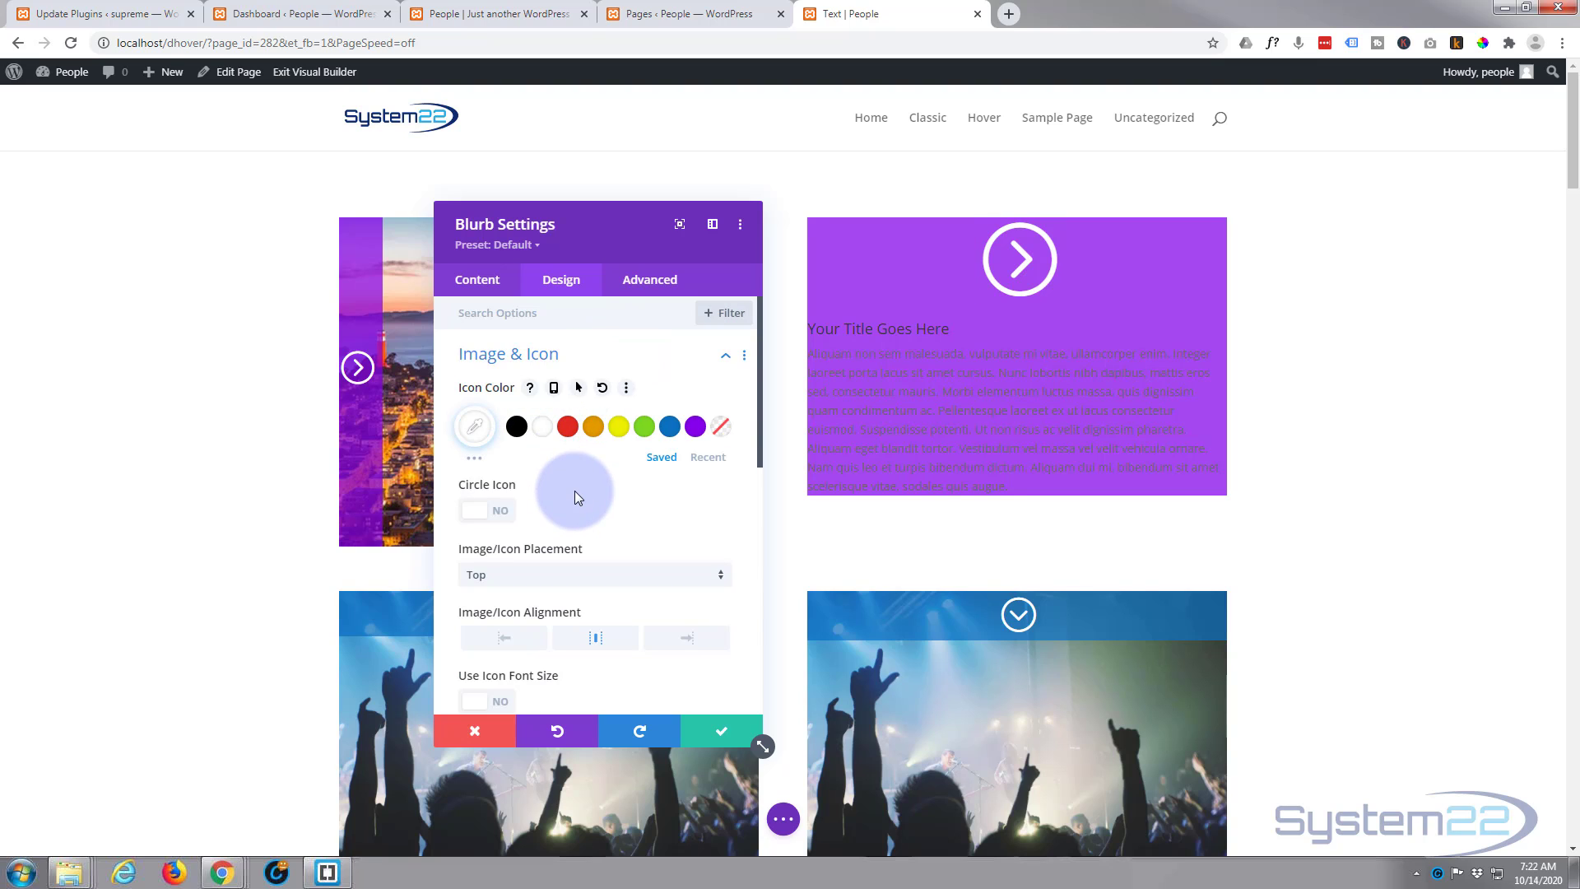
- Enable a custom icon font size for the blurb and set it to 42px
scroll(576, 488, down, 3)
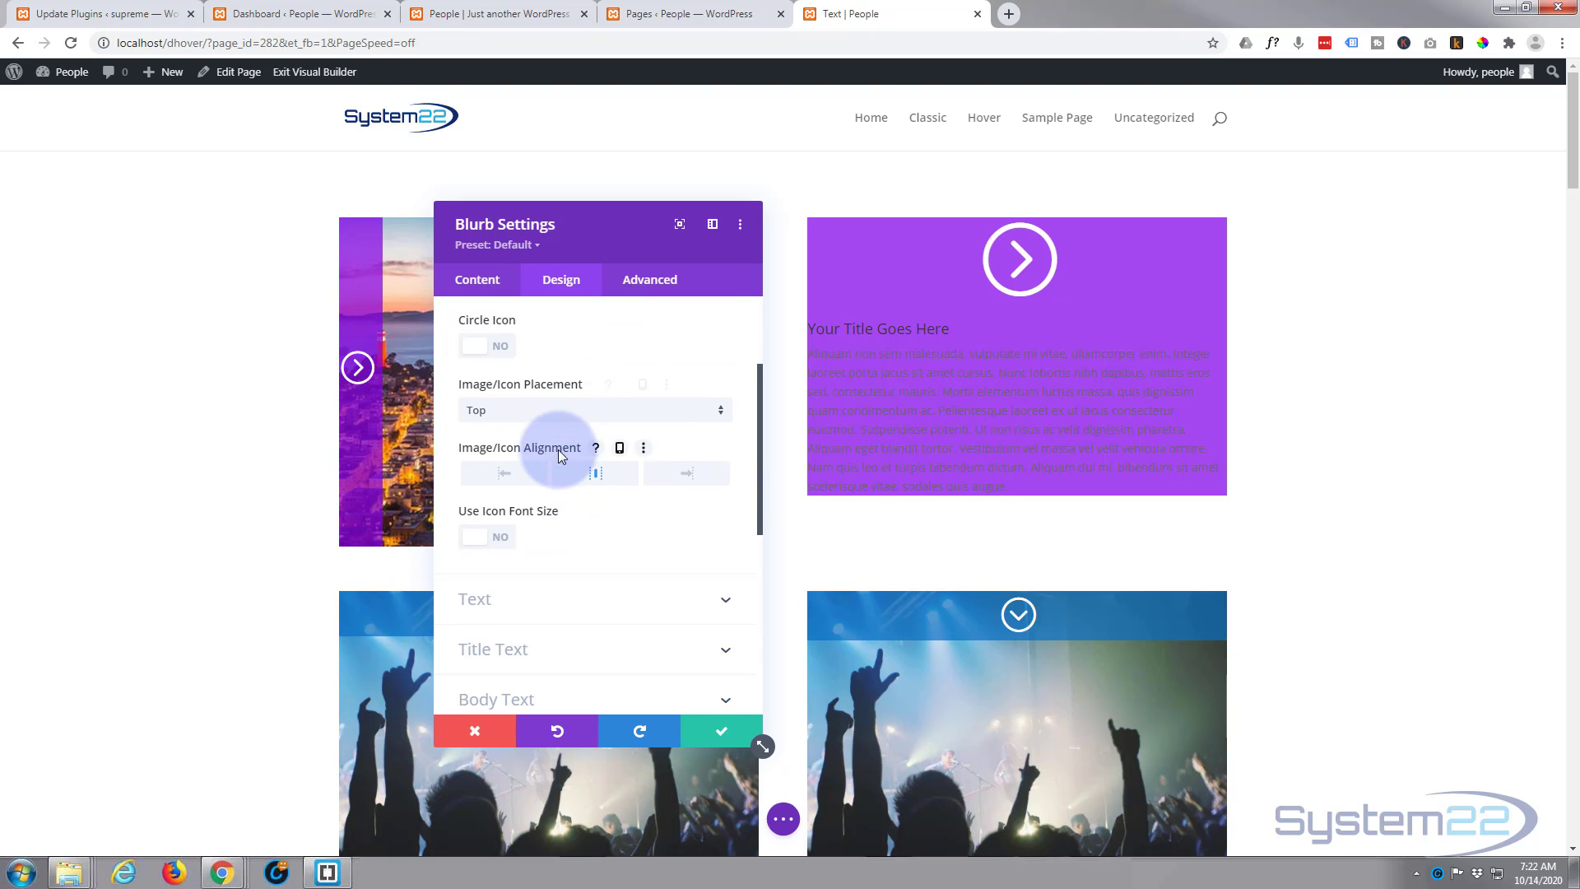
click(540, 411)
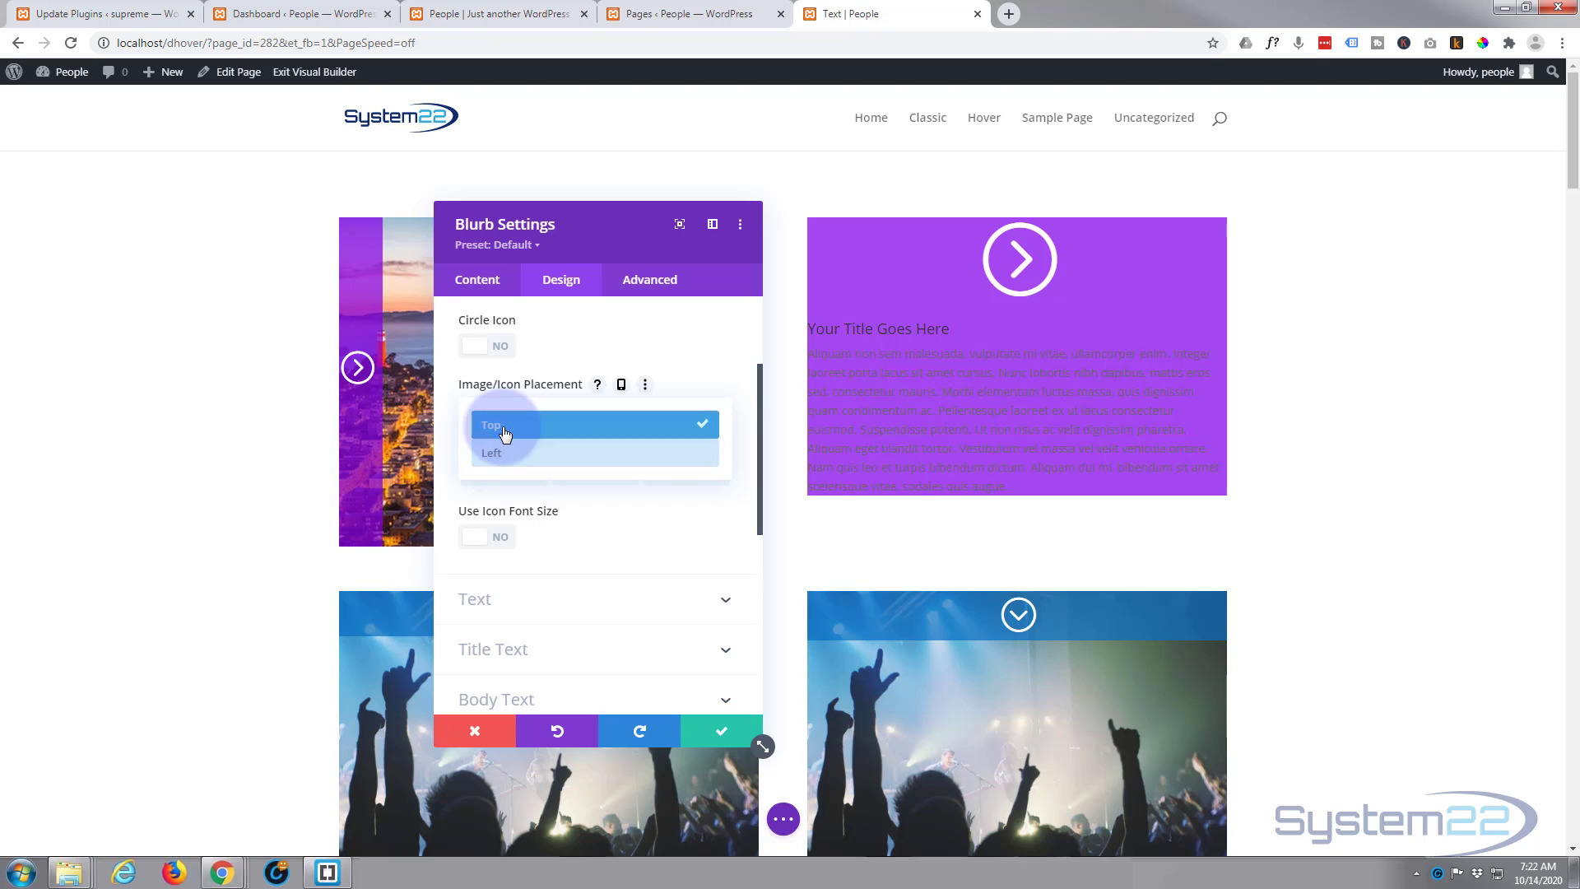
click(672, 347)
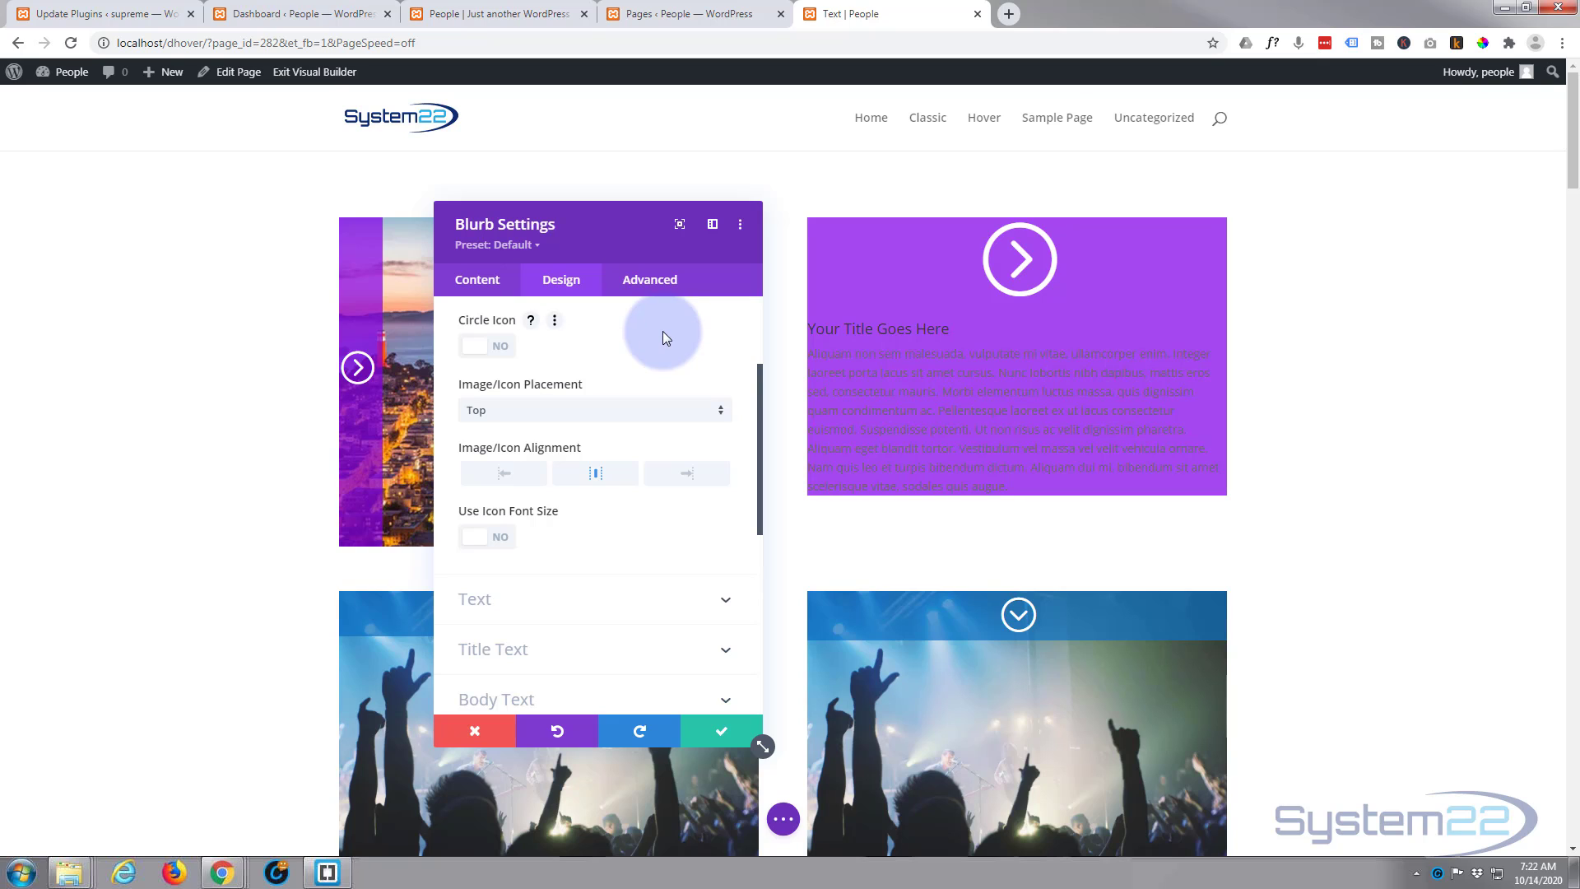
scroll(663, 331, down, 1)
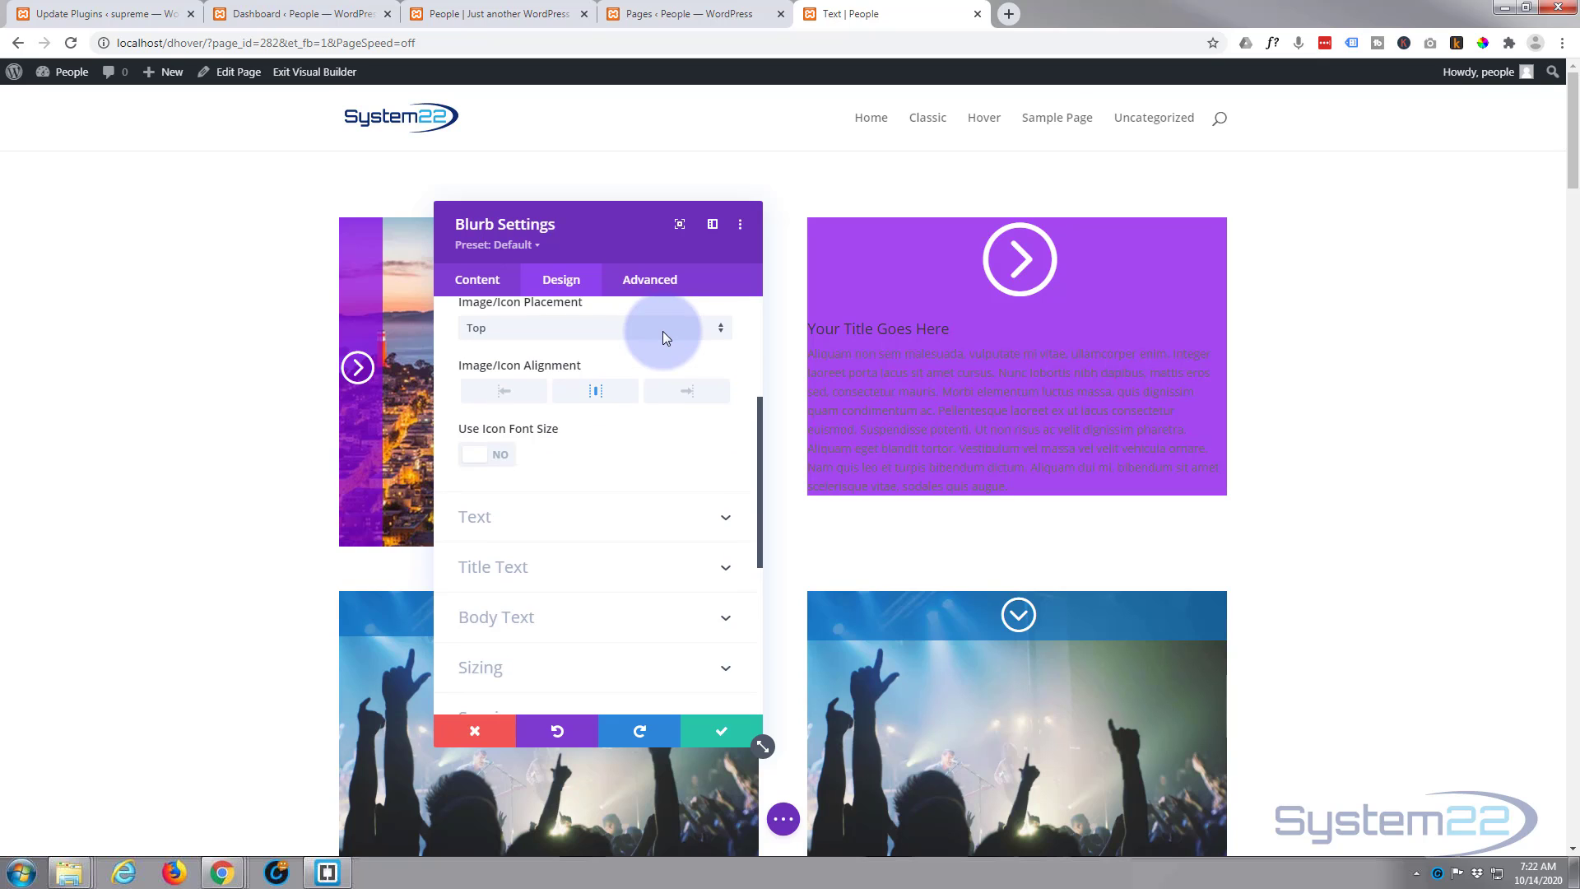
click(501, 458)
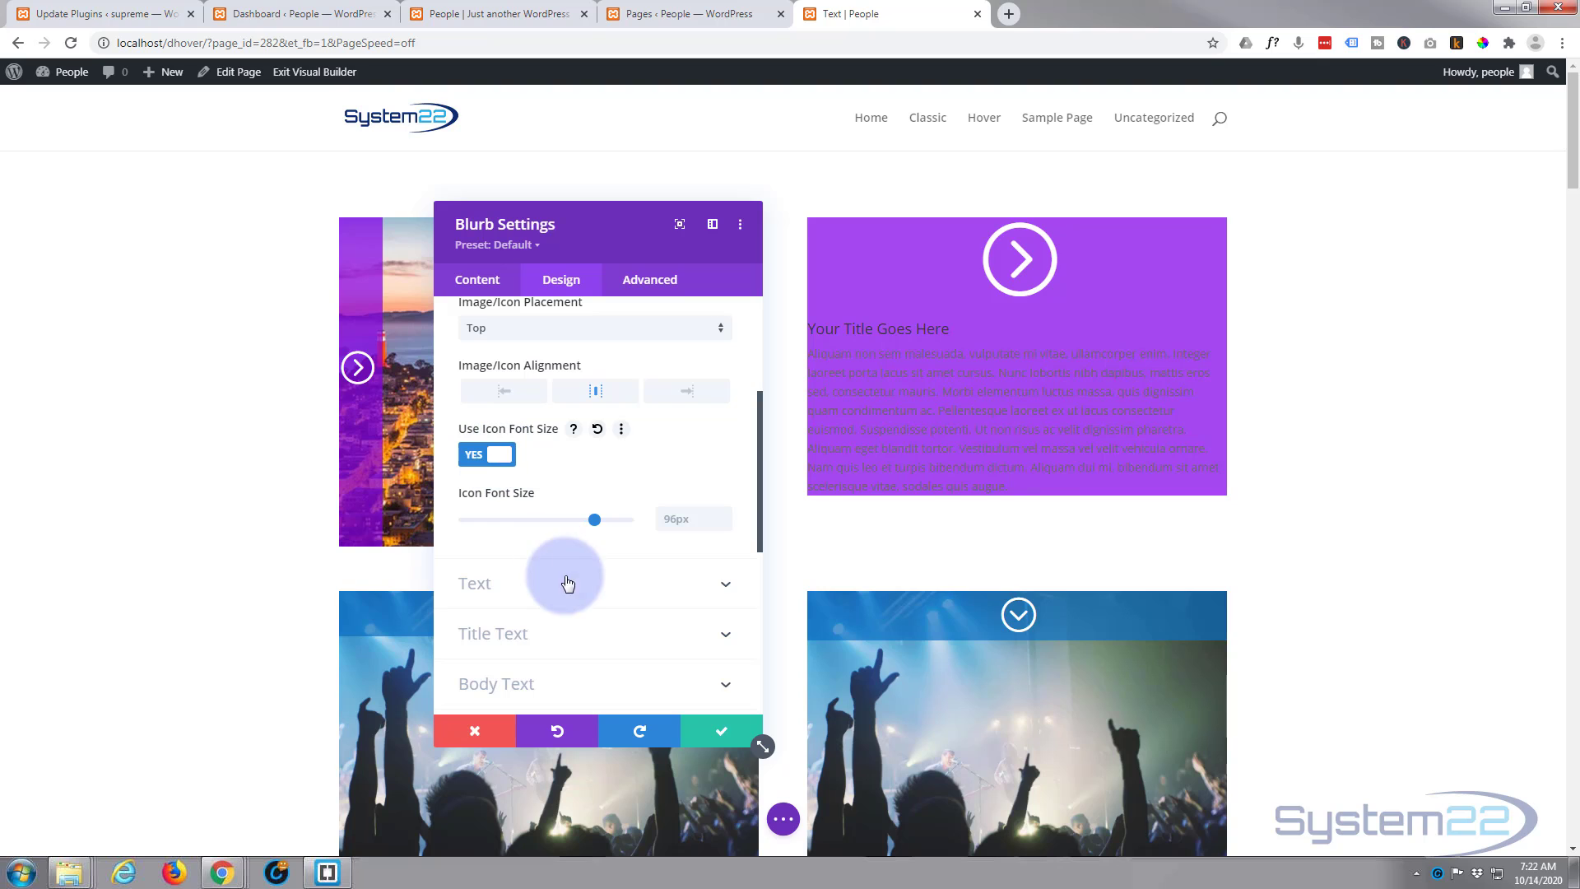
drag(593, 523, 518, 521)
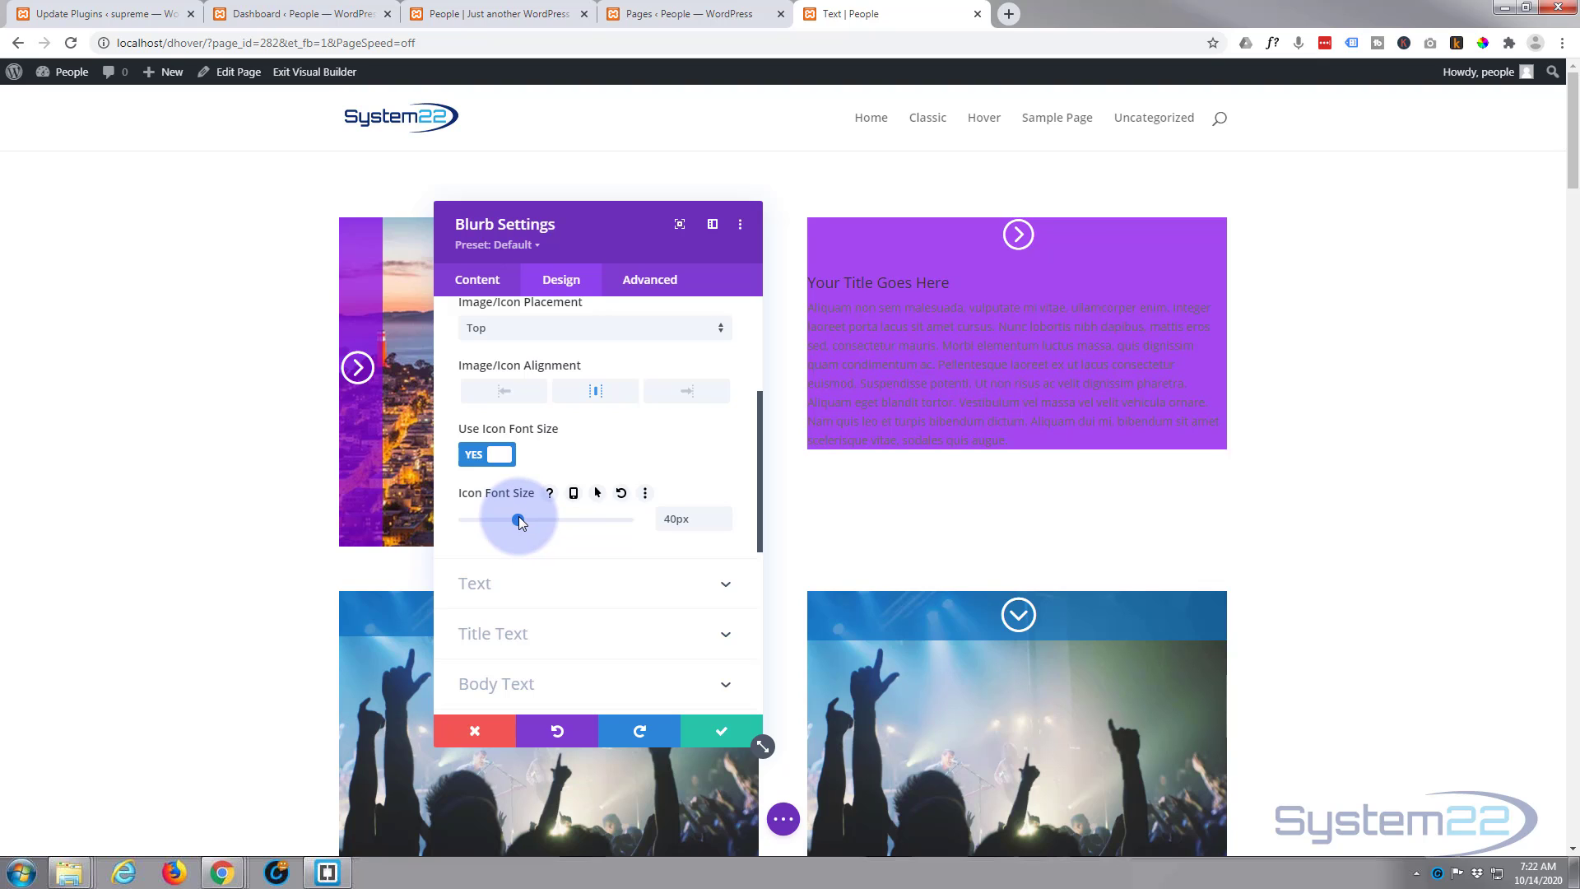
click(725, 513)
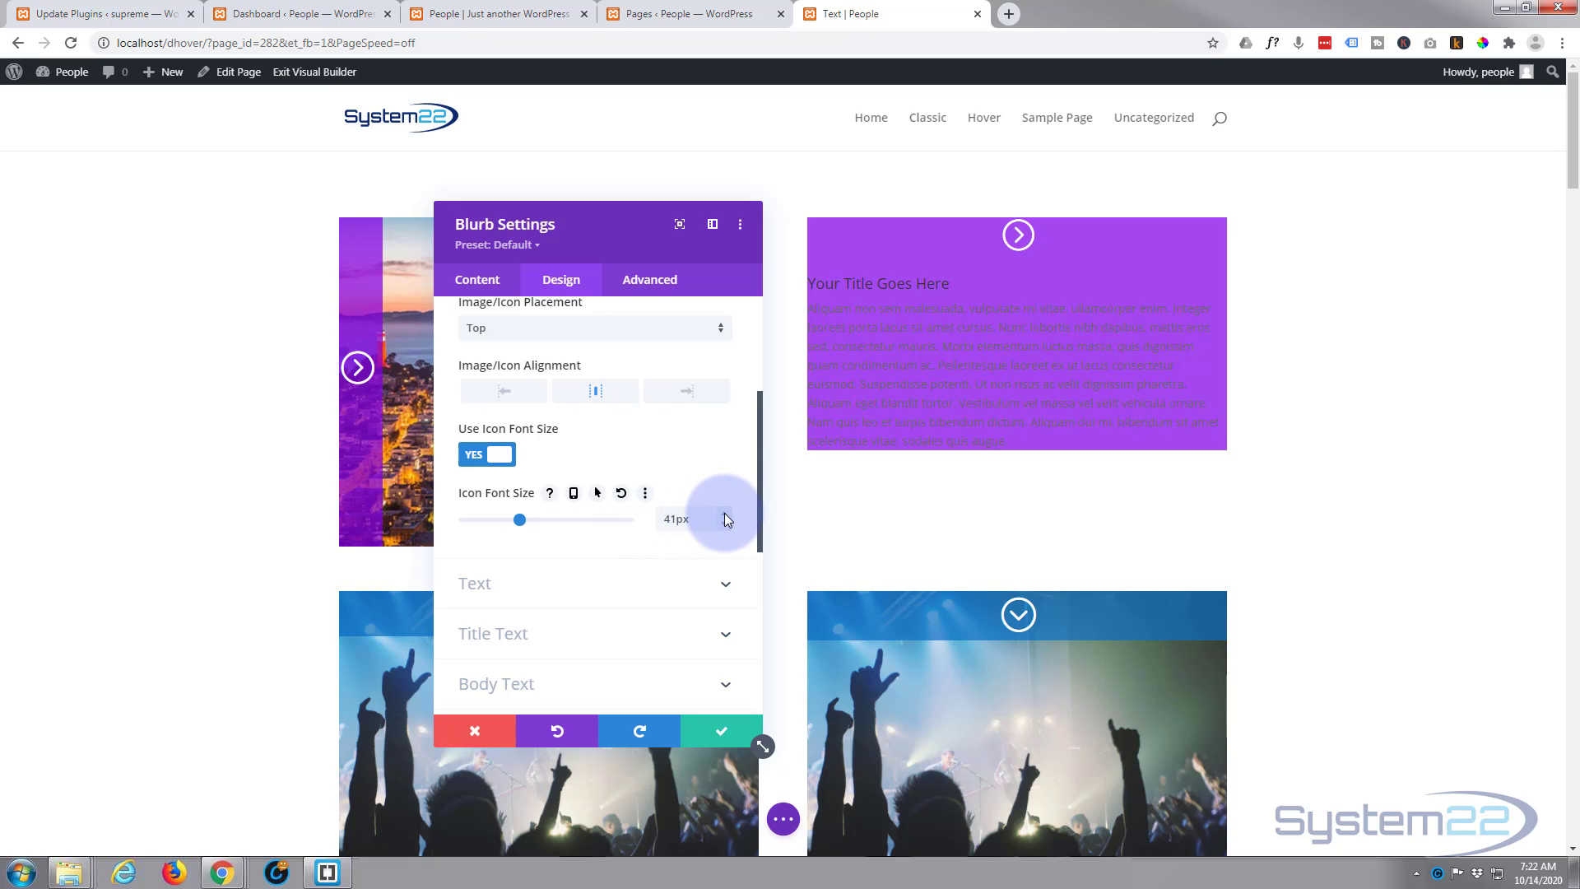
click(725, 514)
- Centre the blurb's text alignment and set its text color to Light
scroll(595, 505, down, 1)
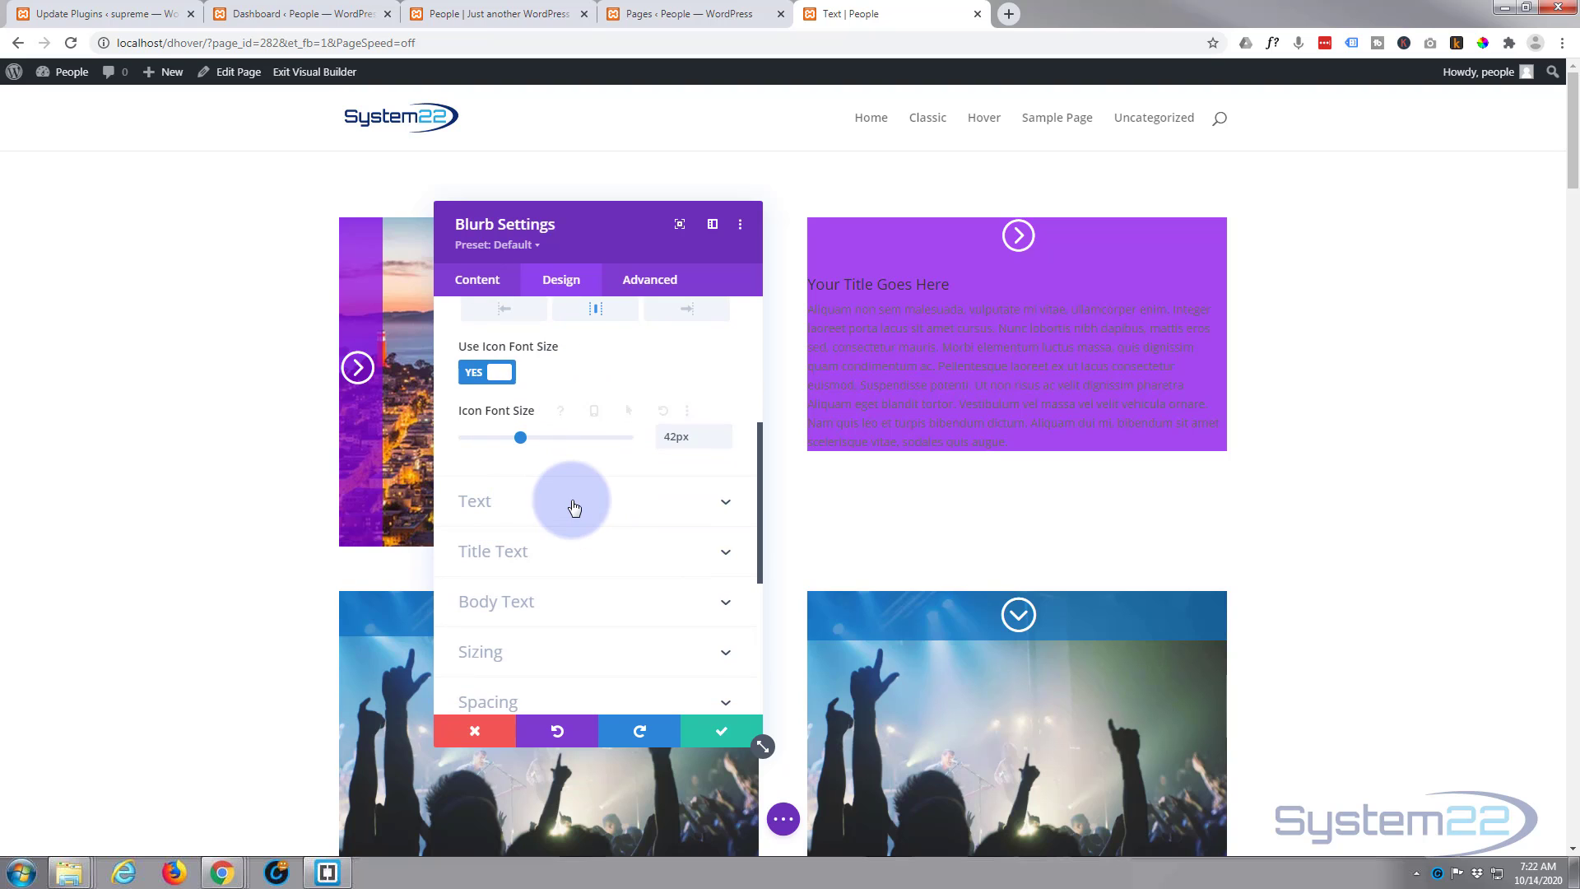
click(557, 510)
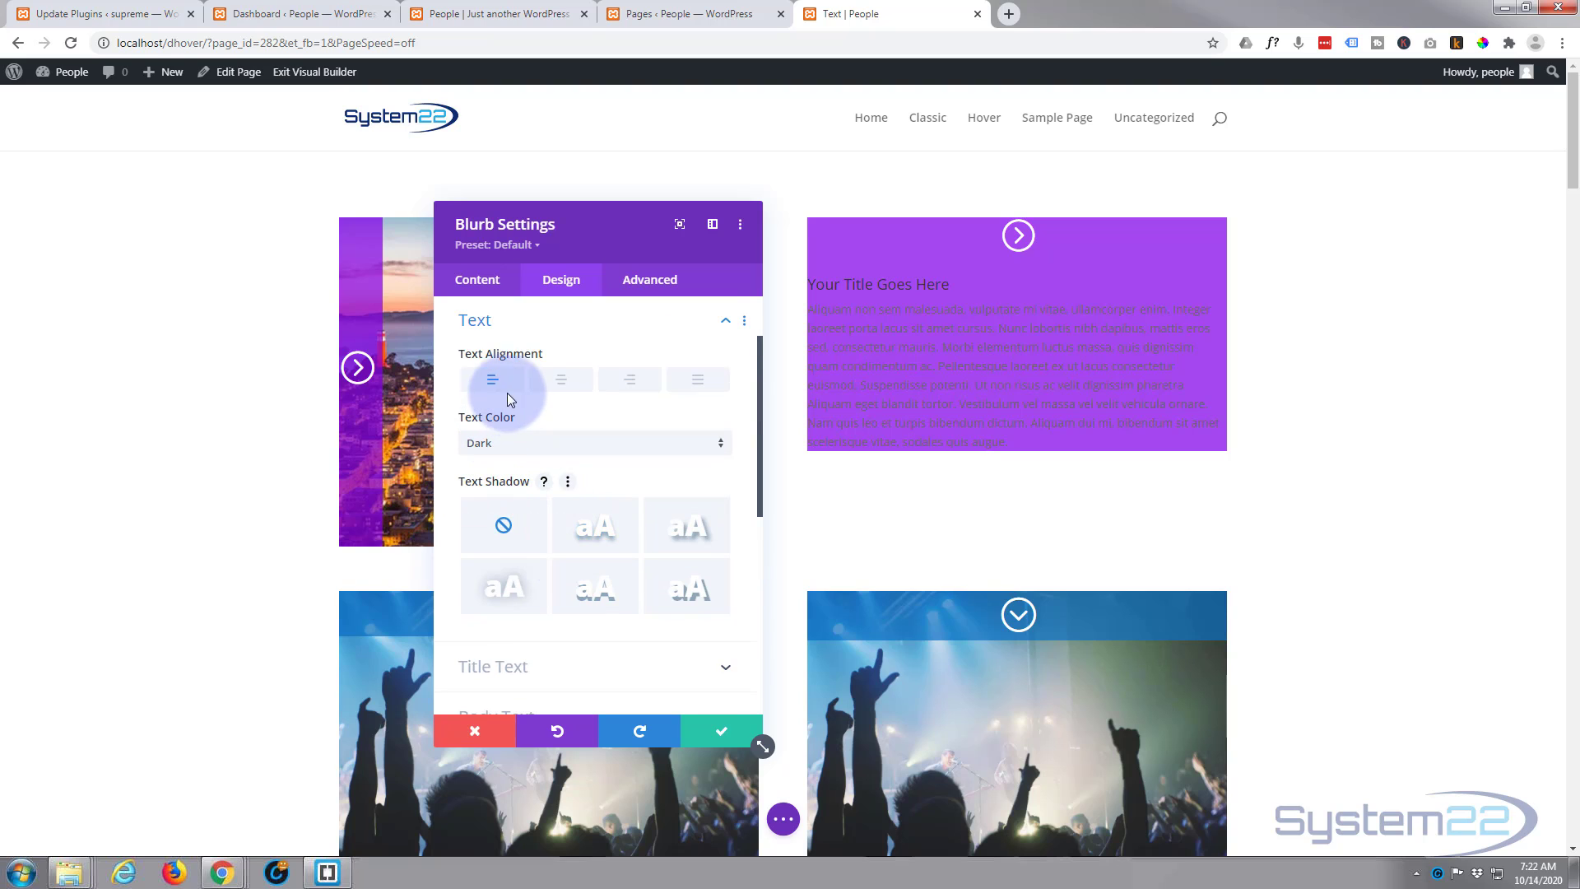
click(562, 380)
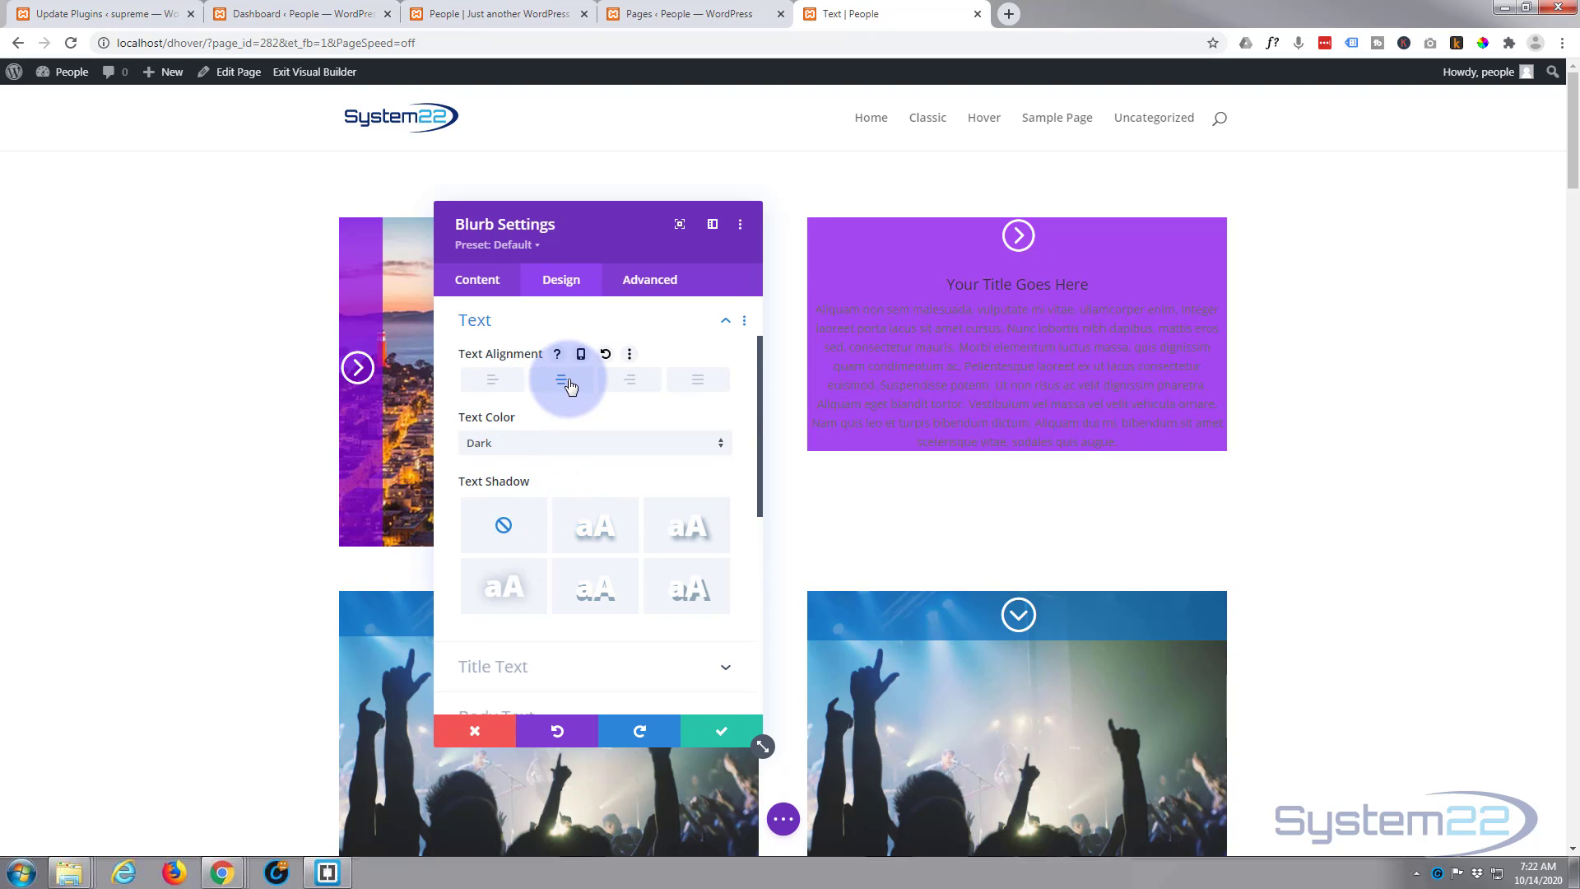
click(539, 445)
click(524, 463)
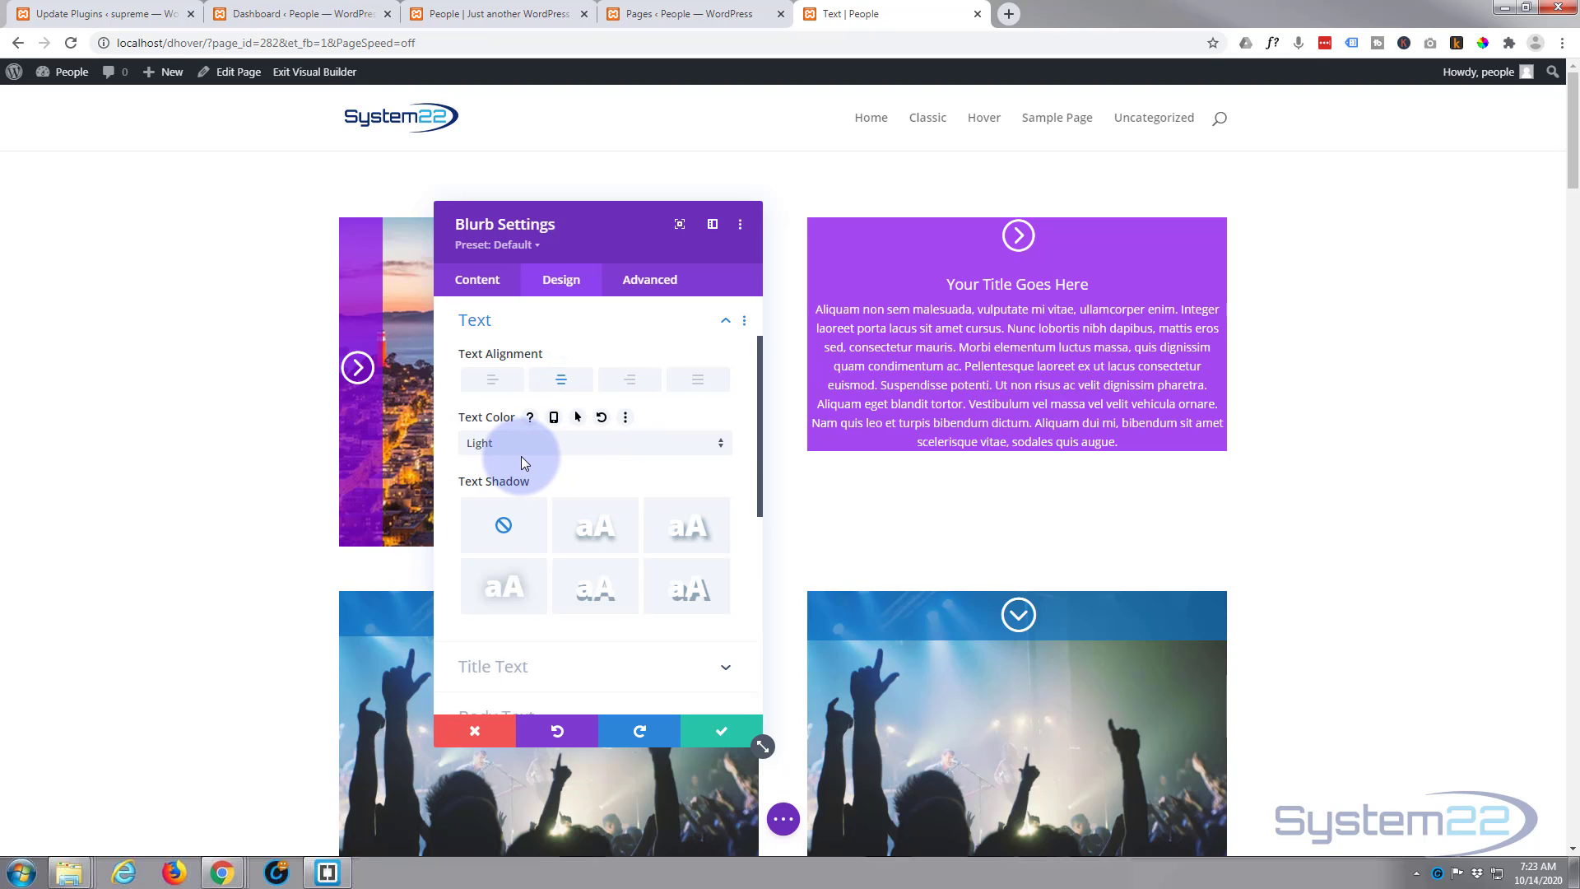
- Style the blurb's title text as Semi Bold and all uppercase, with a text size of 26px
scroll(521, 456, down, 3)
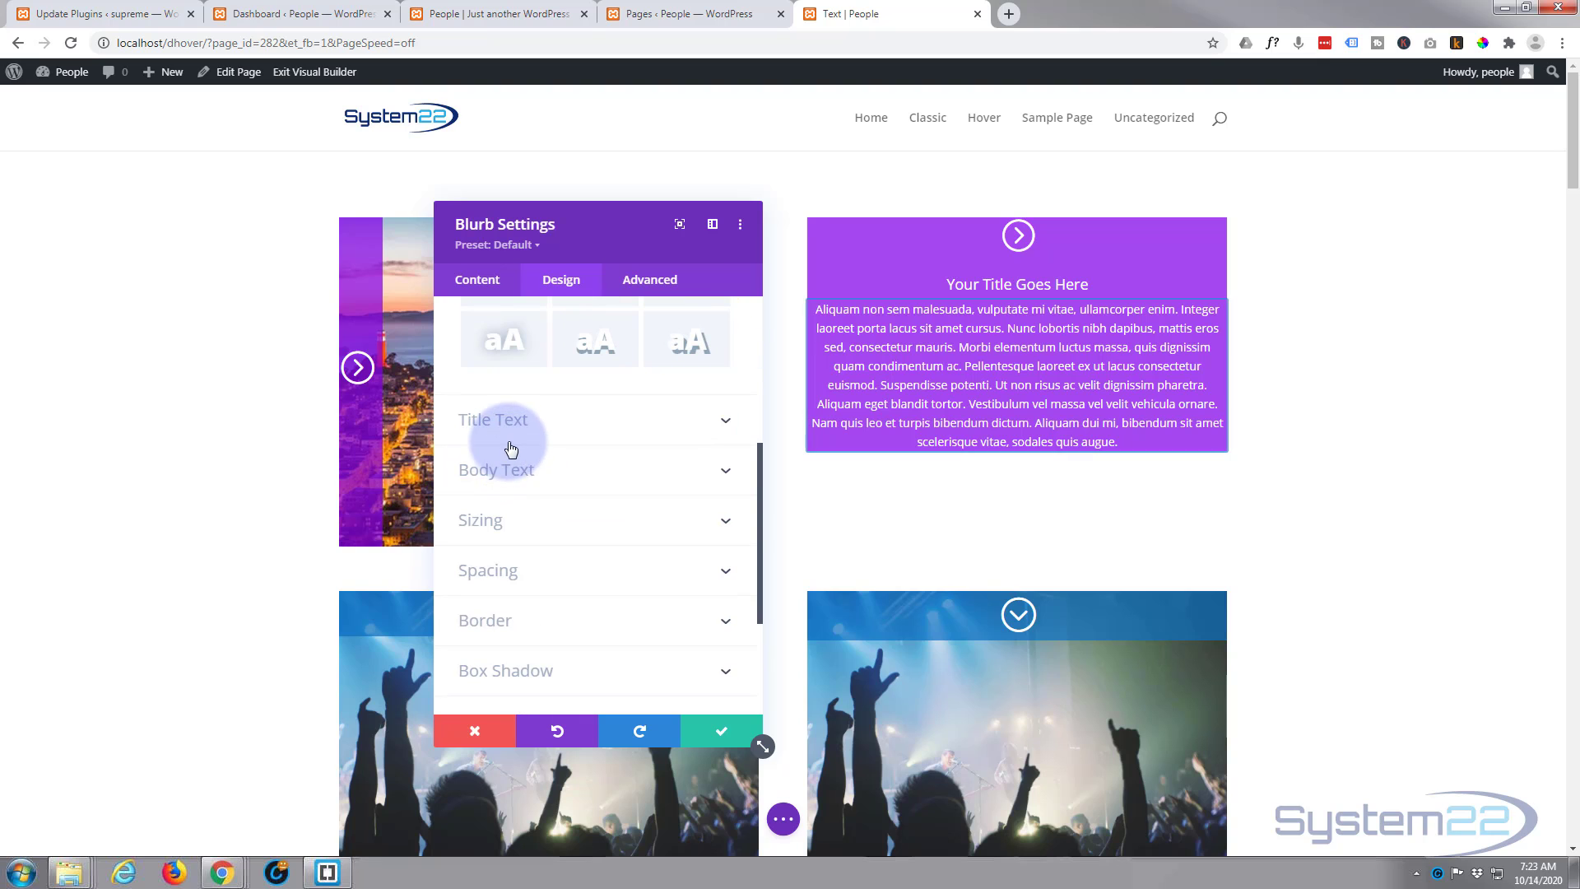
click(576, 420)
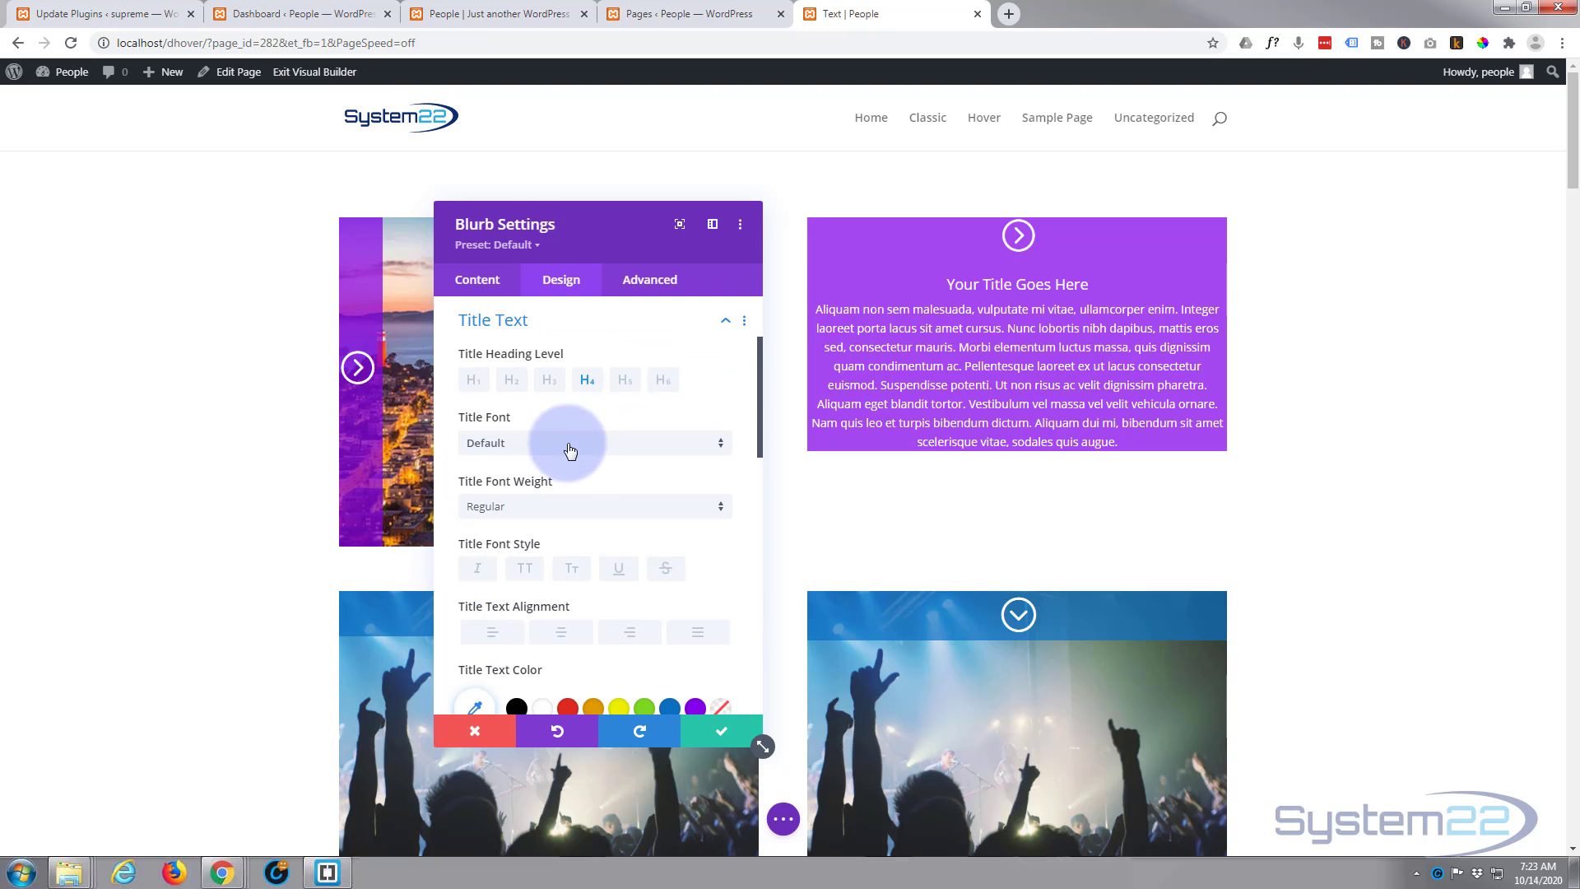
click(519, 507)
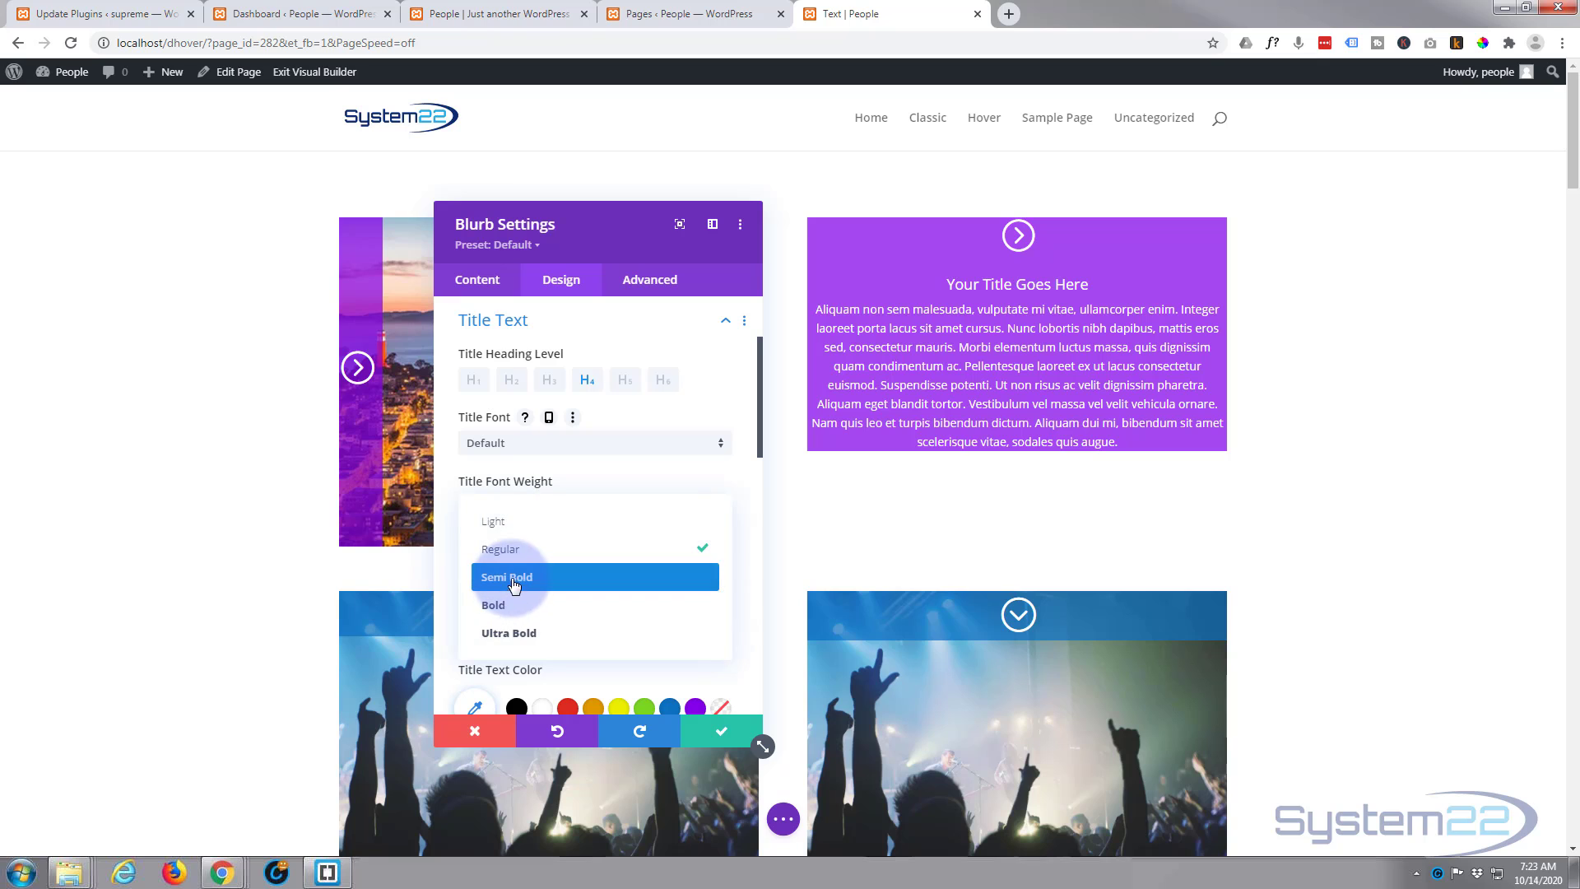
click(514, 580)
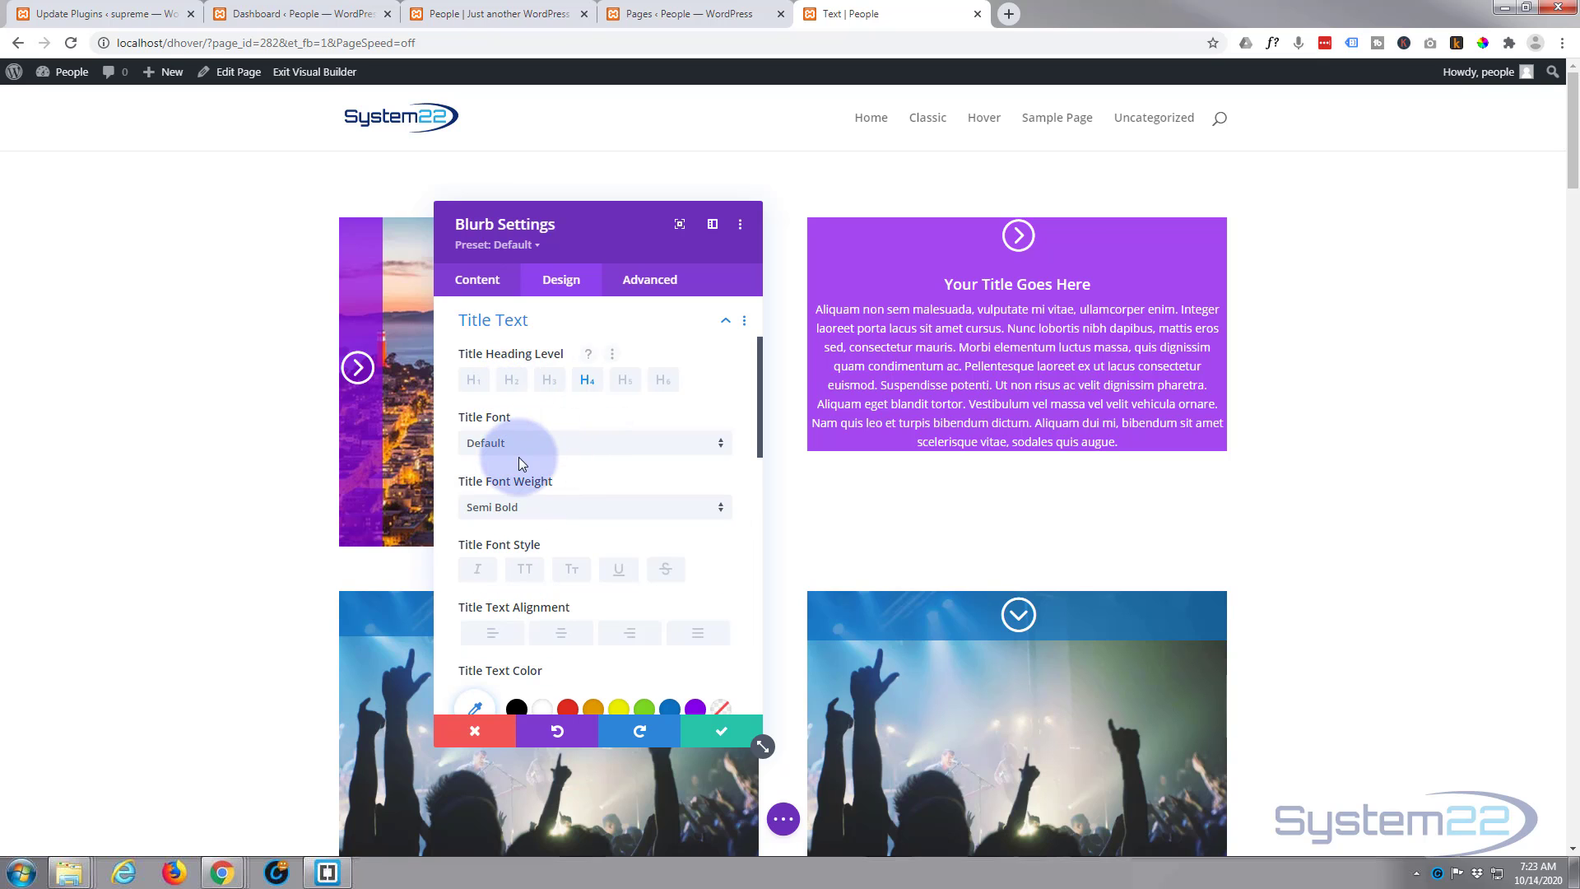
scroll(520, 469, down, 1)
click(523, 486)
scroll(522, 488, down, 2)
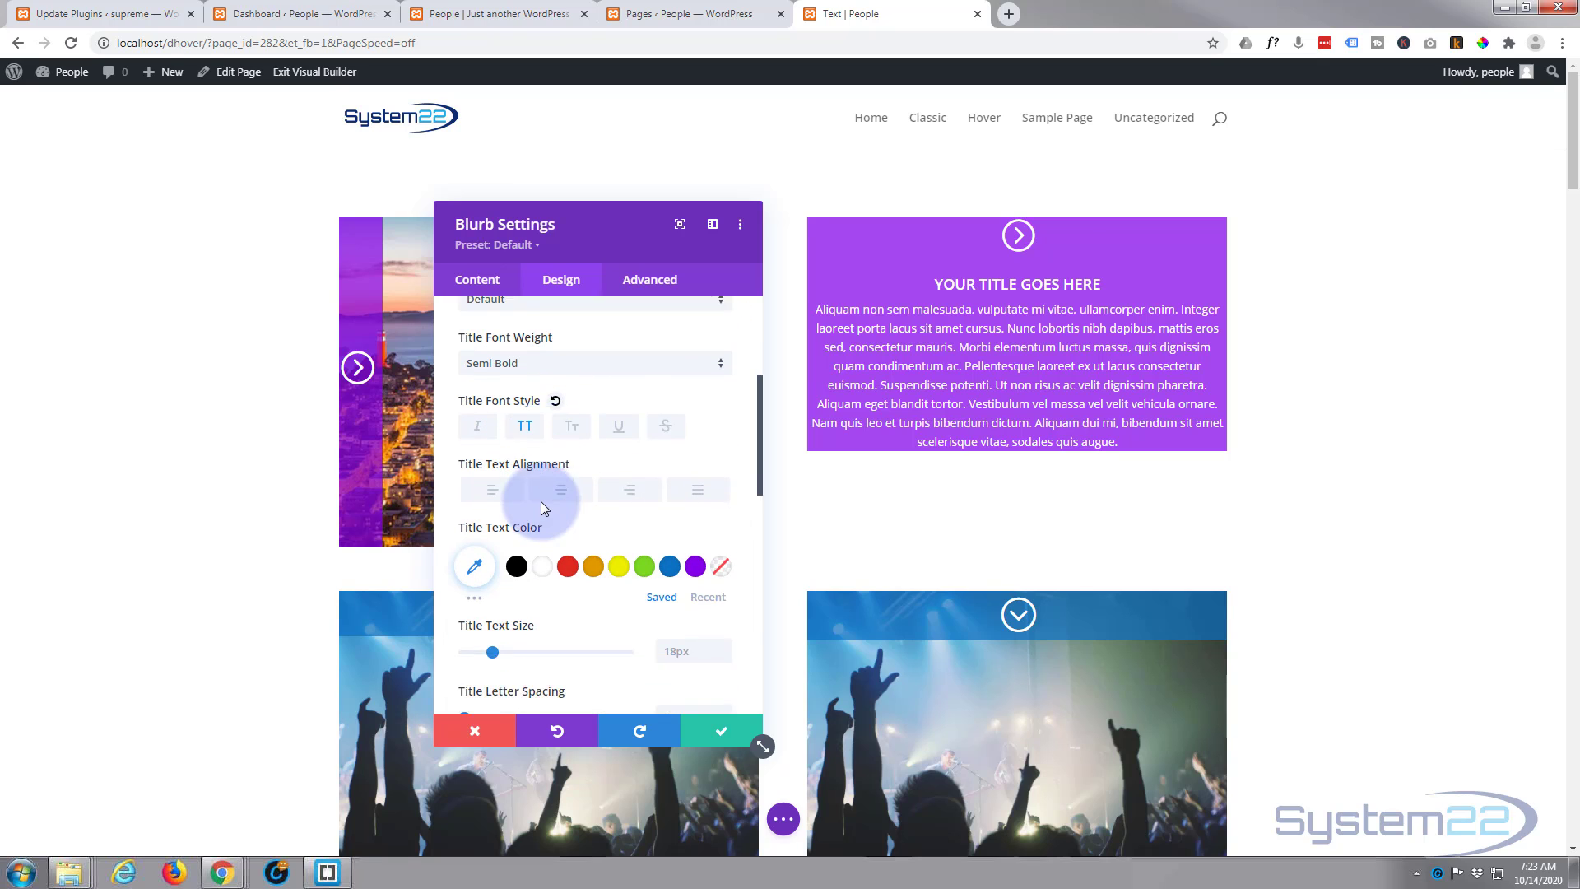
drag(492, 550, 505, 549)
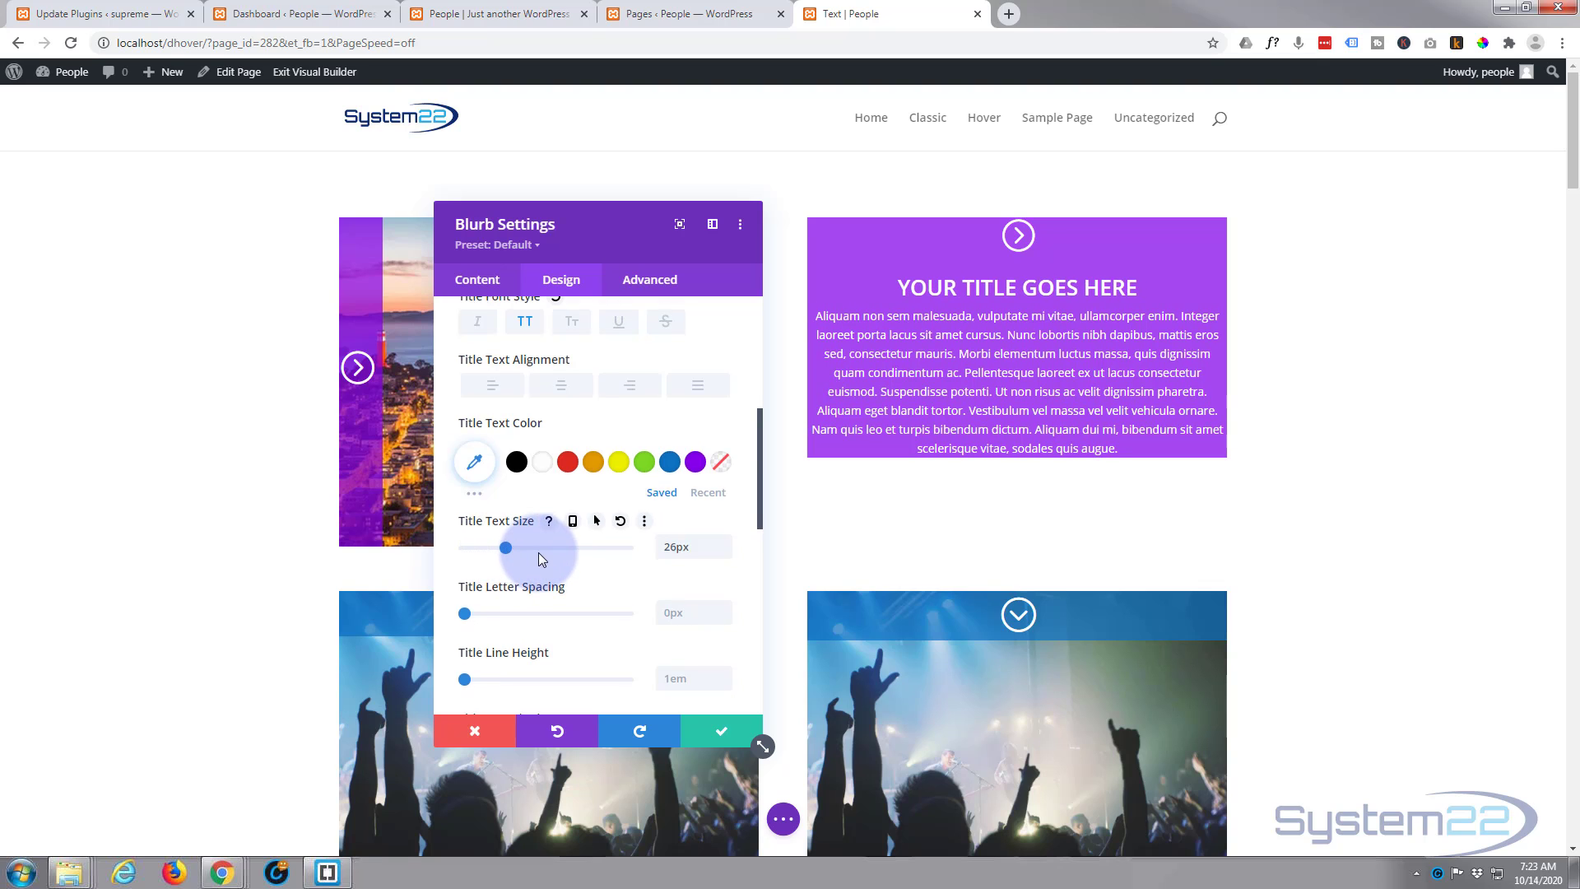
- Set the blurb's left and right padding to 50px and link the two values
scroll(538, 552, down, 2)
scroll(540, 558, down, 4)
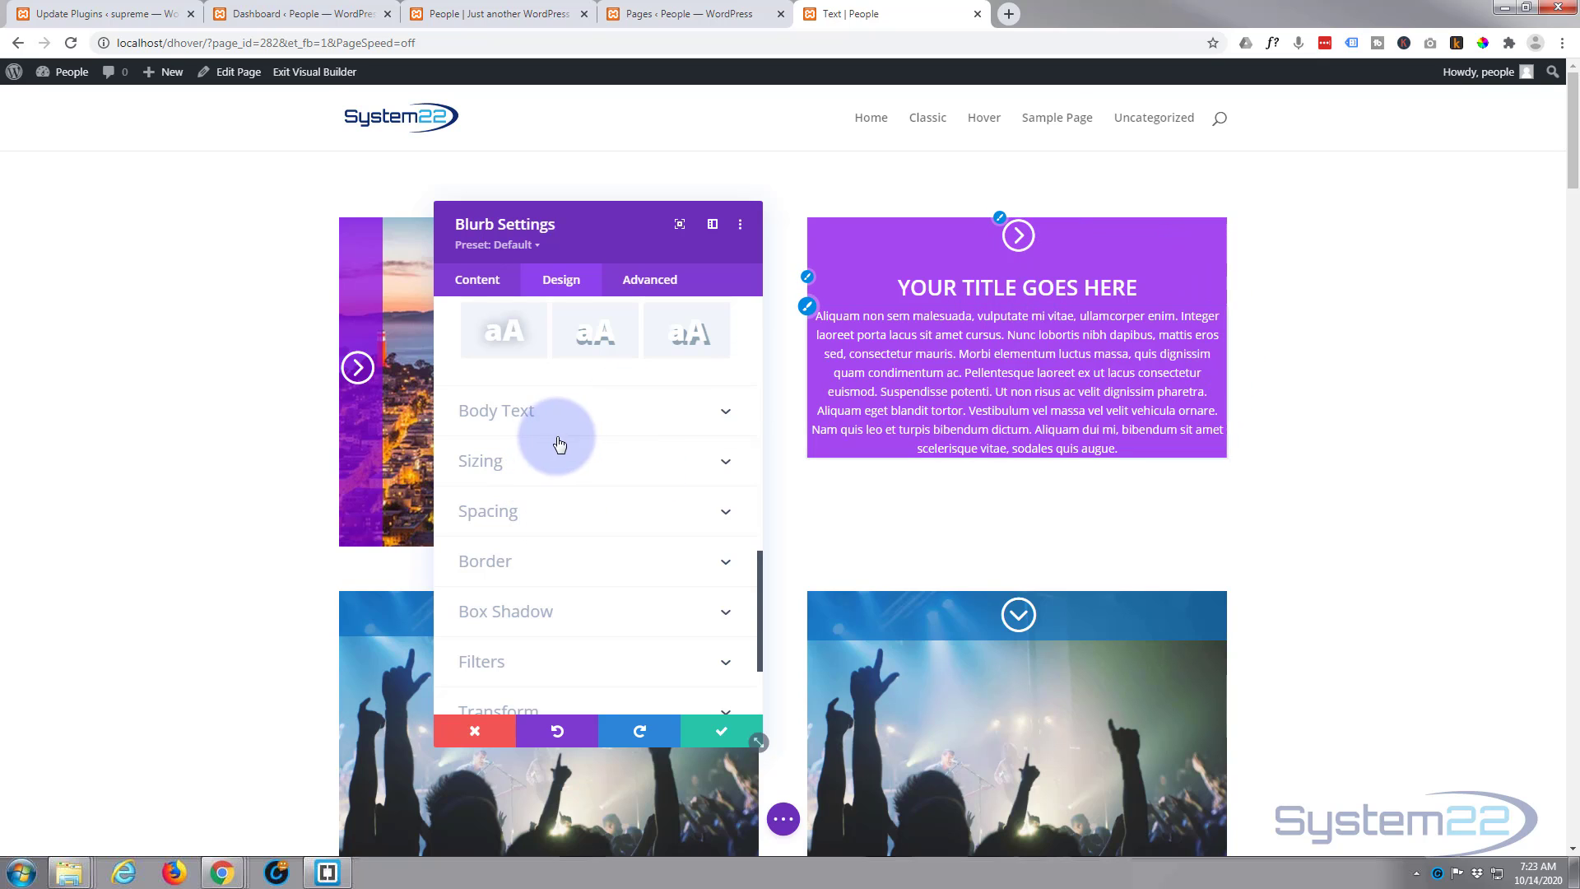
click(540, 515)
click(621, 461)
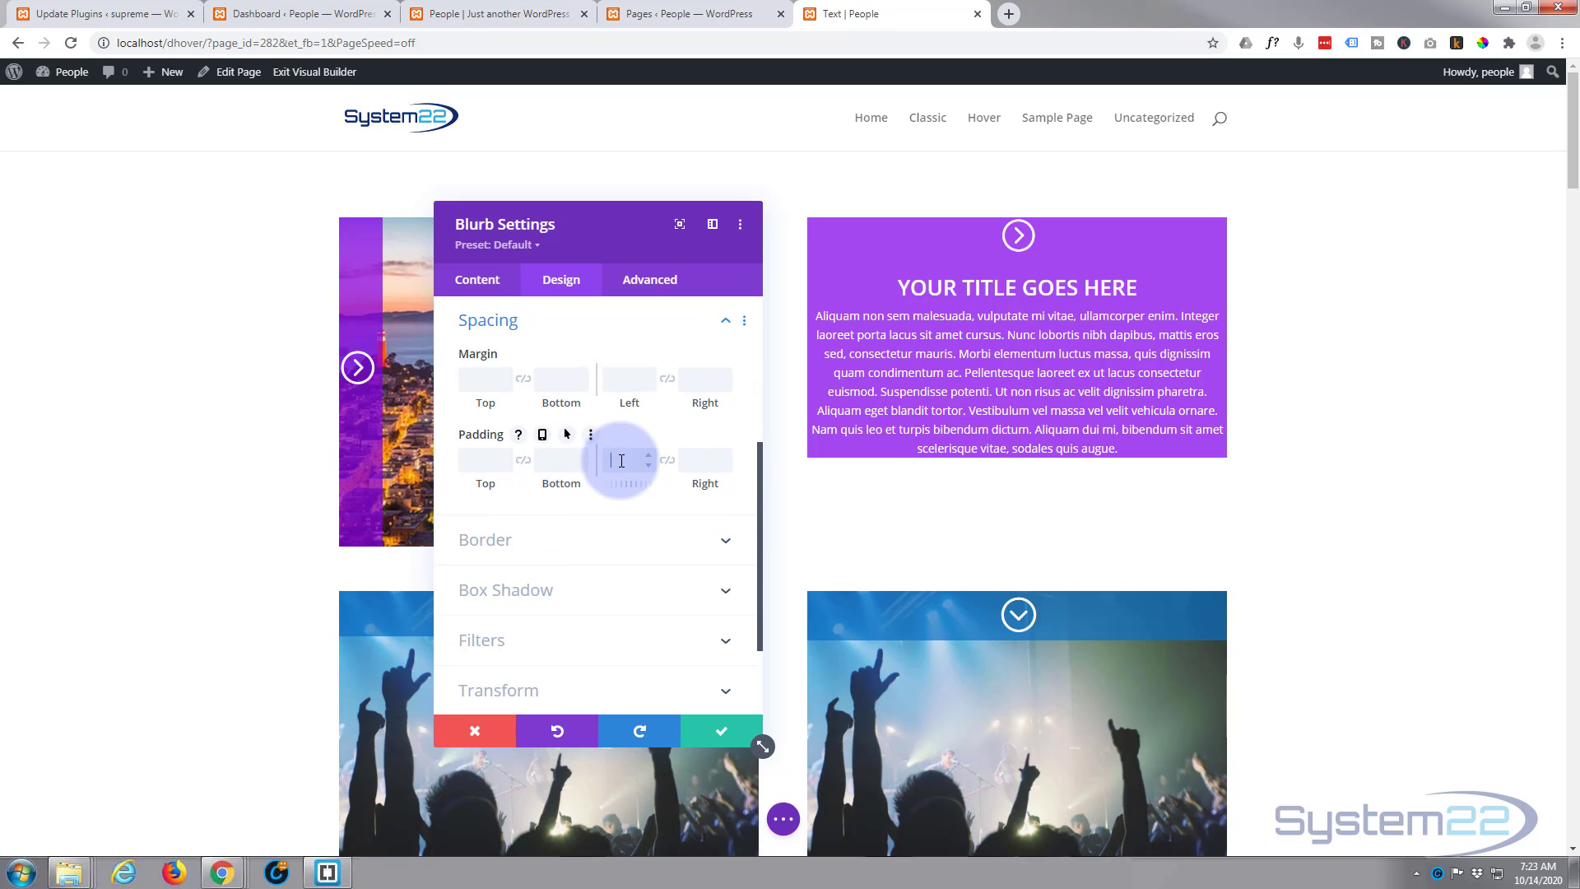
text(50)
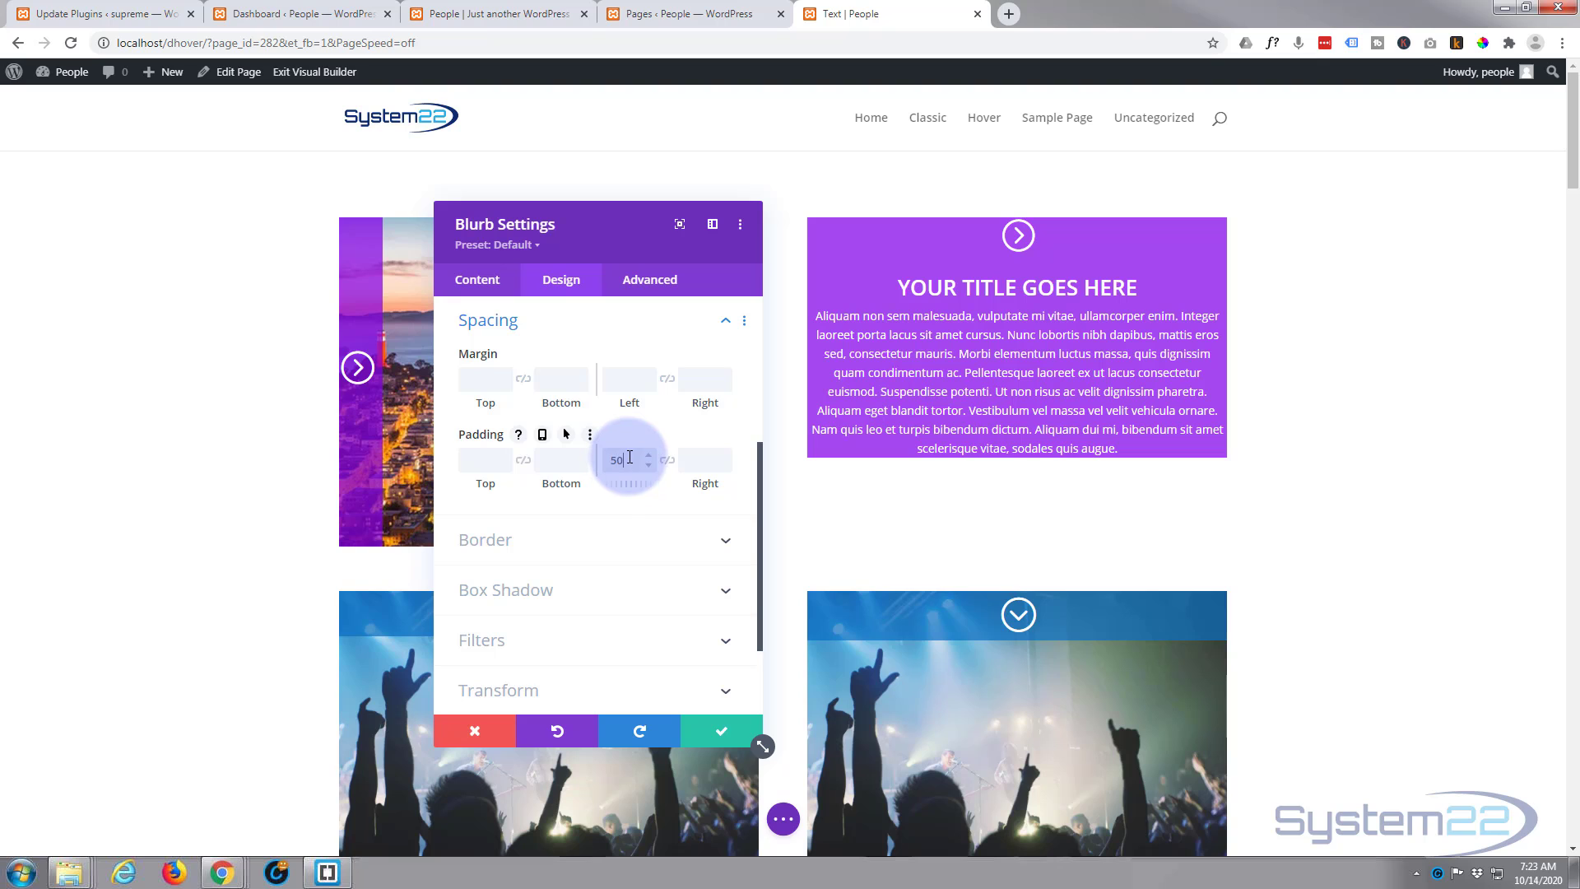
click(667, 461)
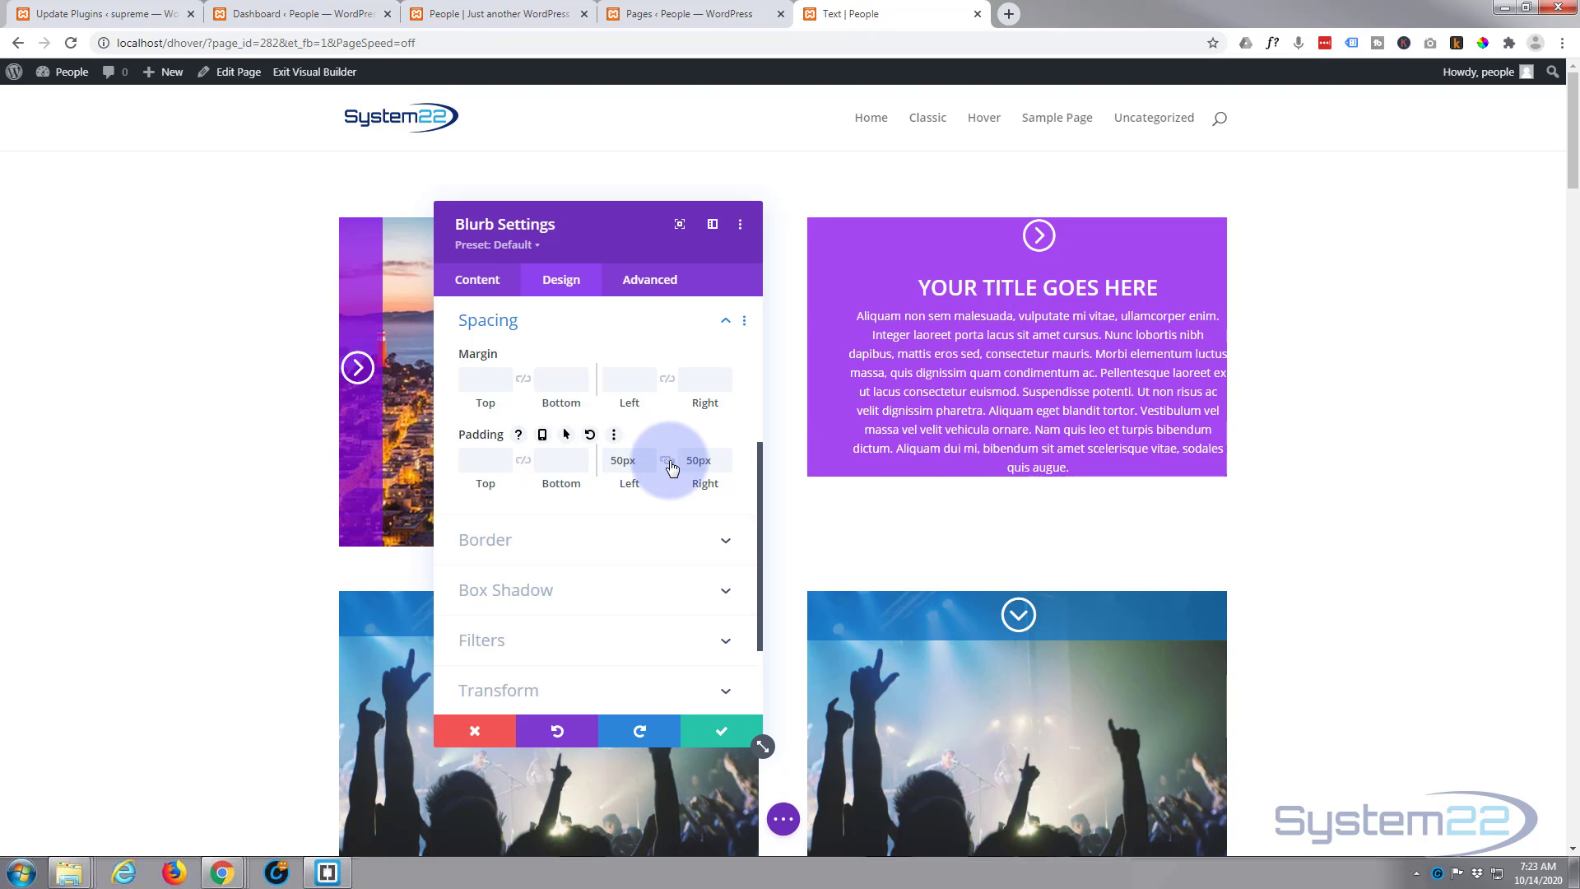
click(632, 462)
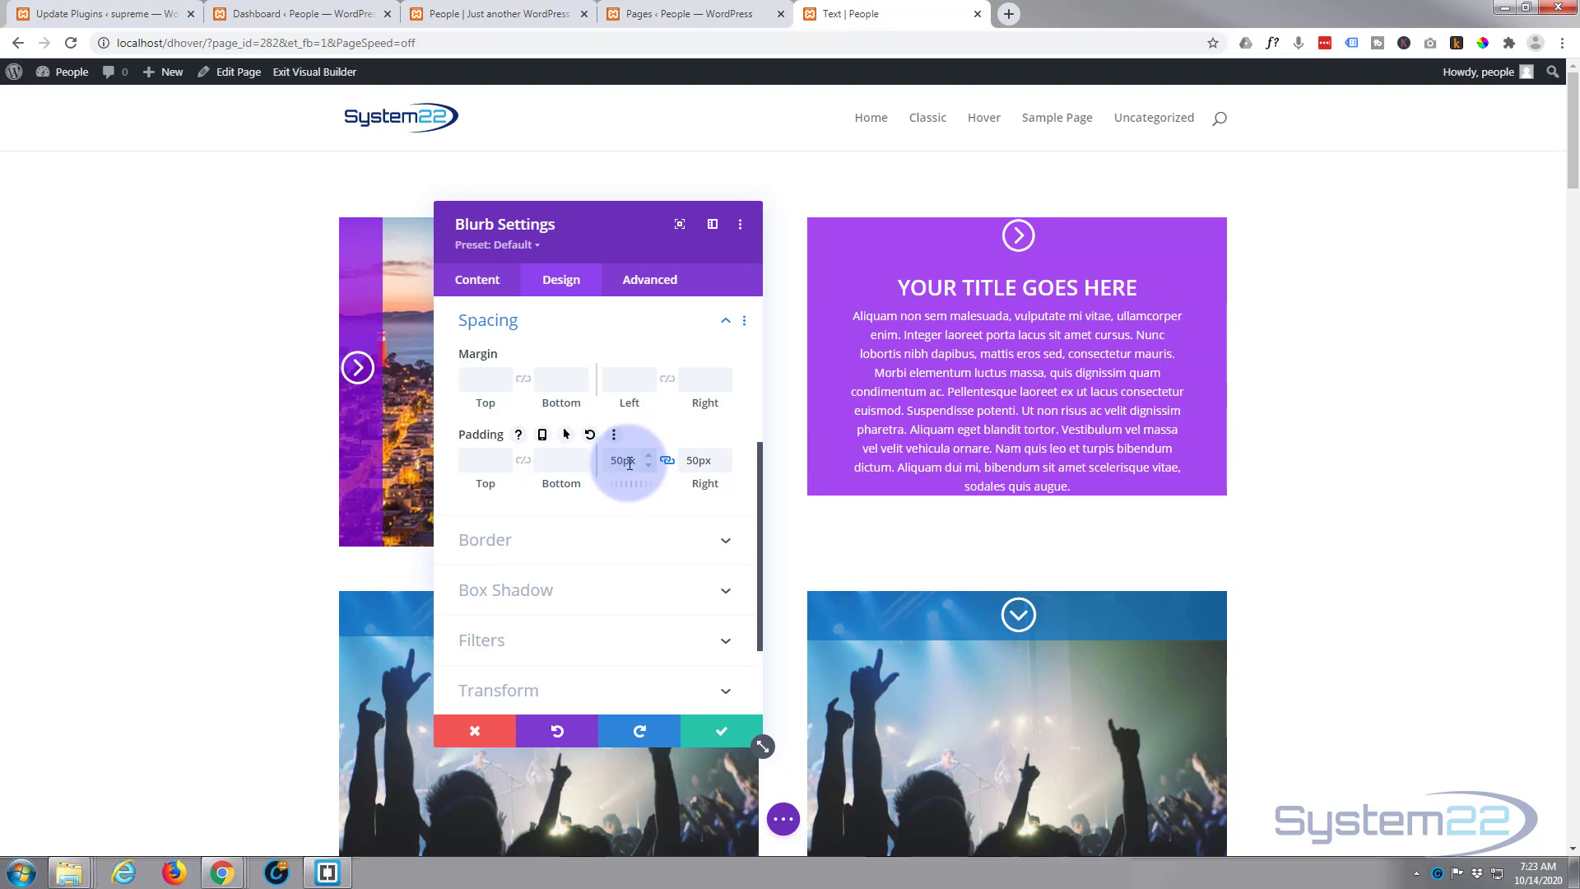
click(667, 462)
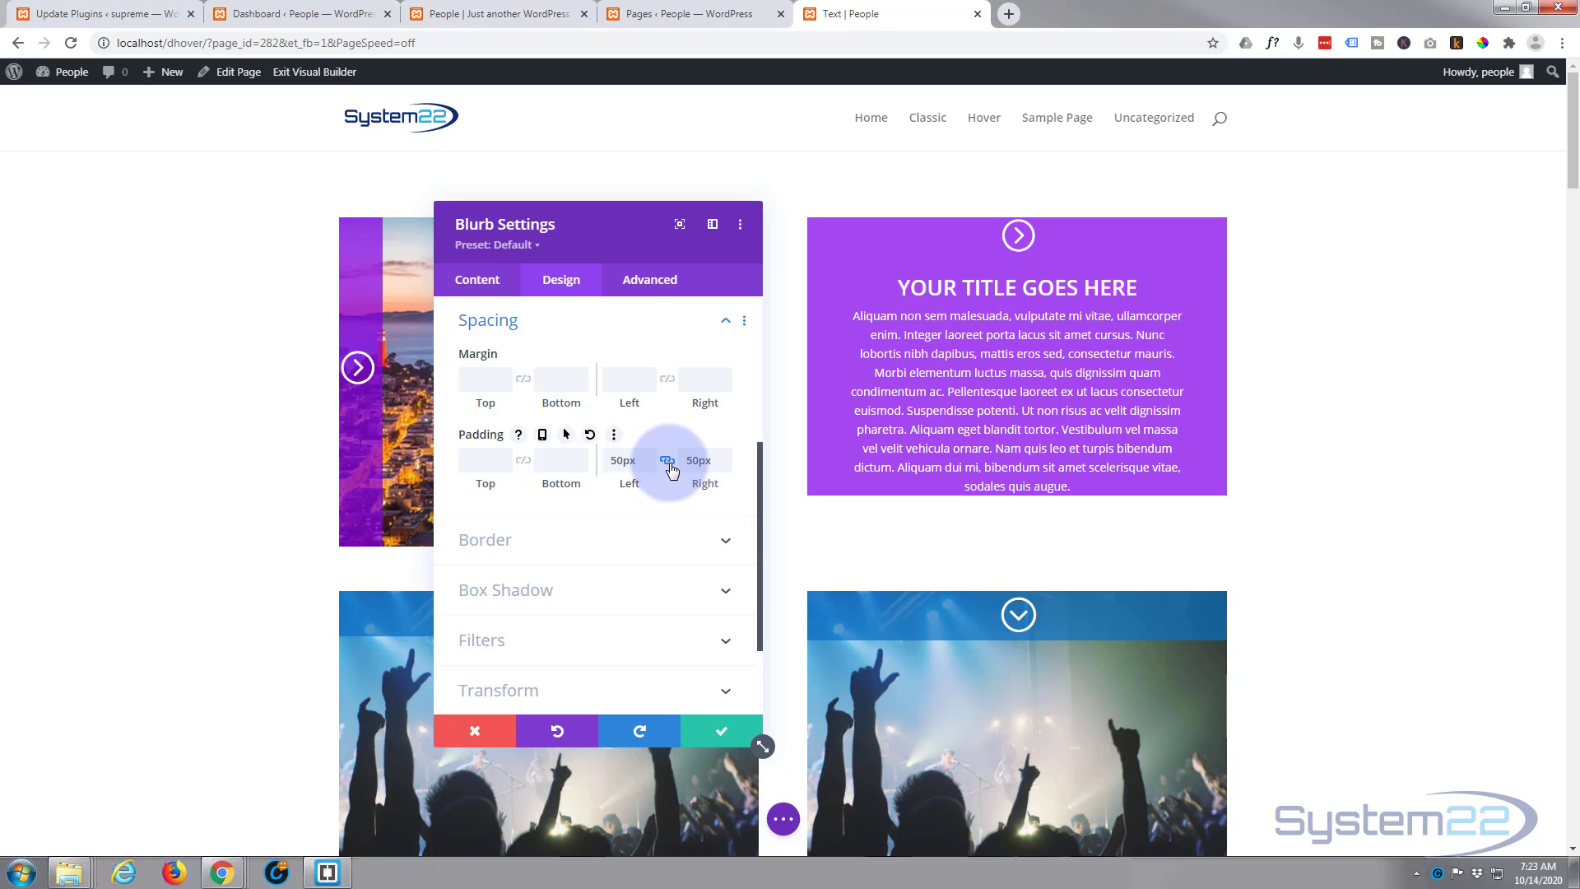
click(694, 461)
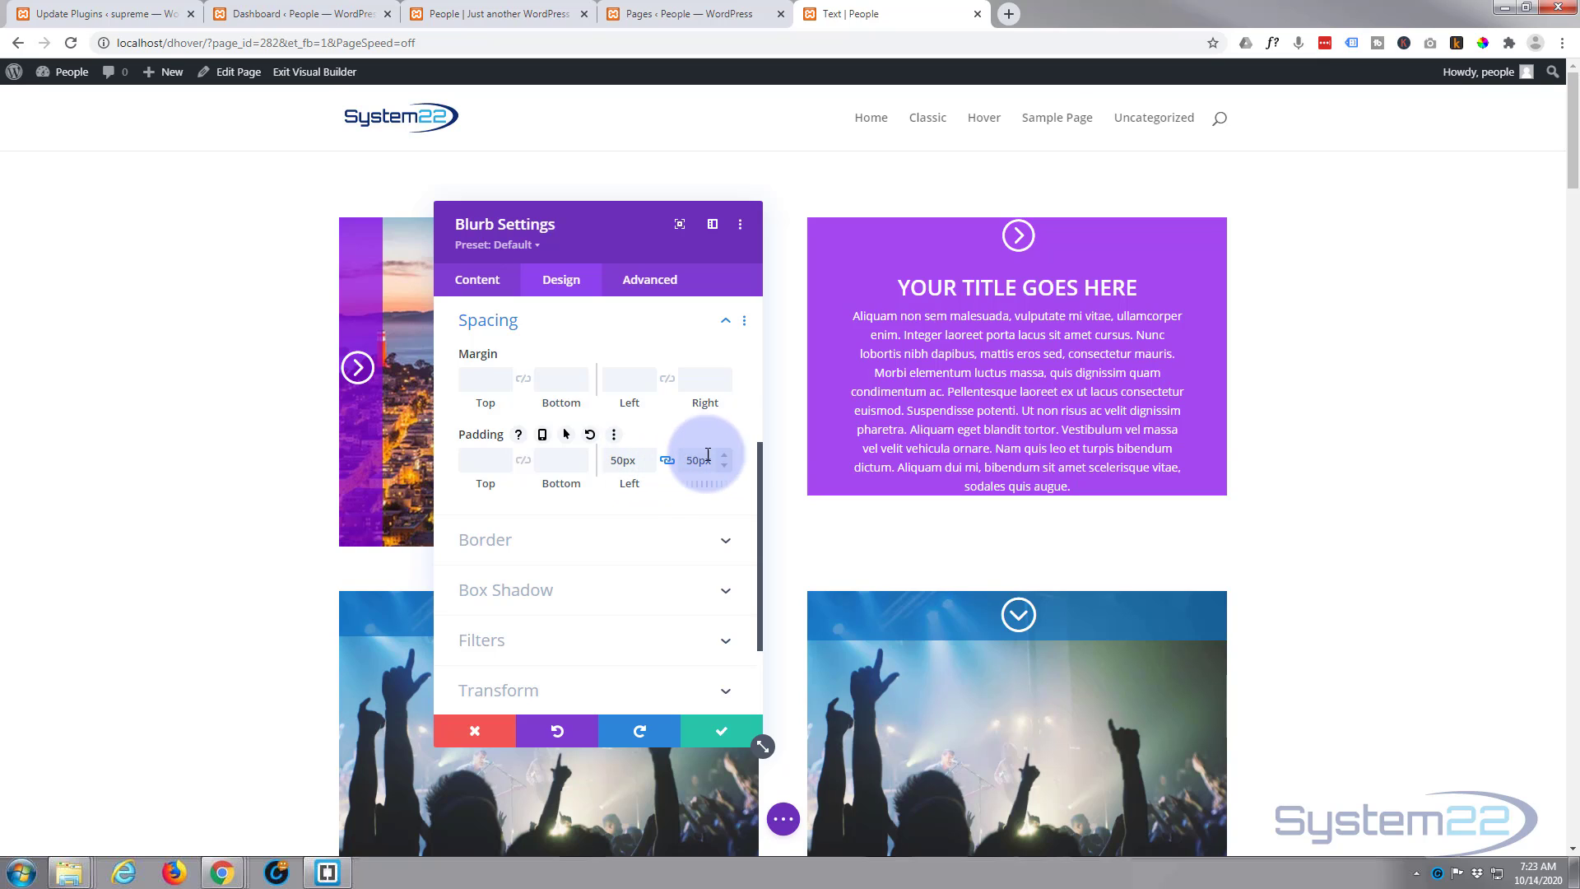
click(1344, 401)
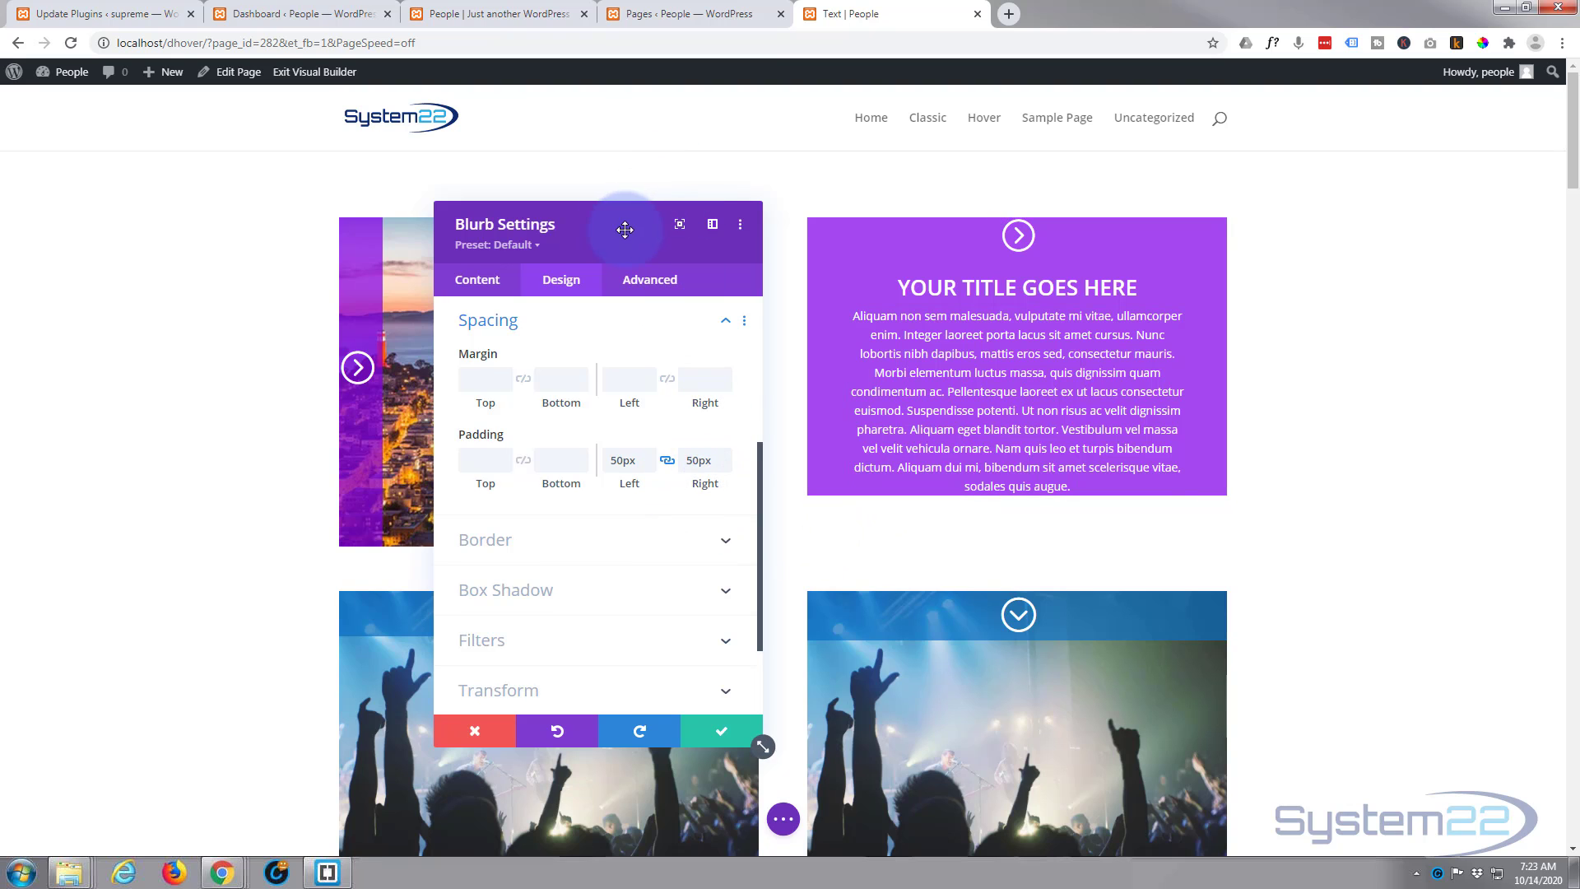
- Move the settings window clear of the image bottom and set the blurb's bottom padding to 50px
drag(625, 230, 620, 171)
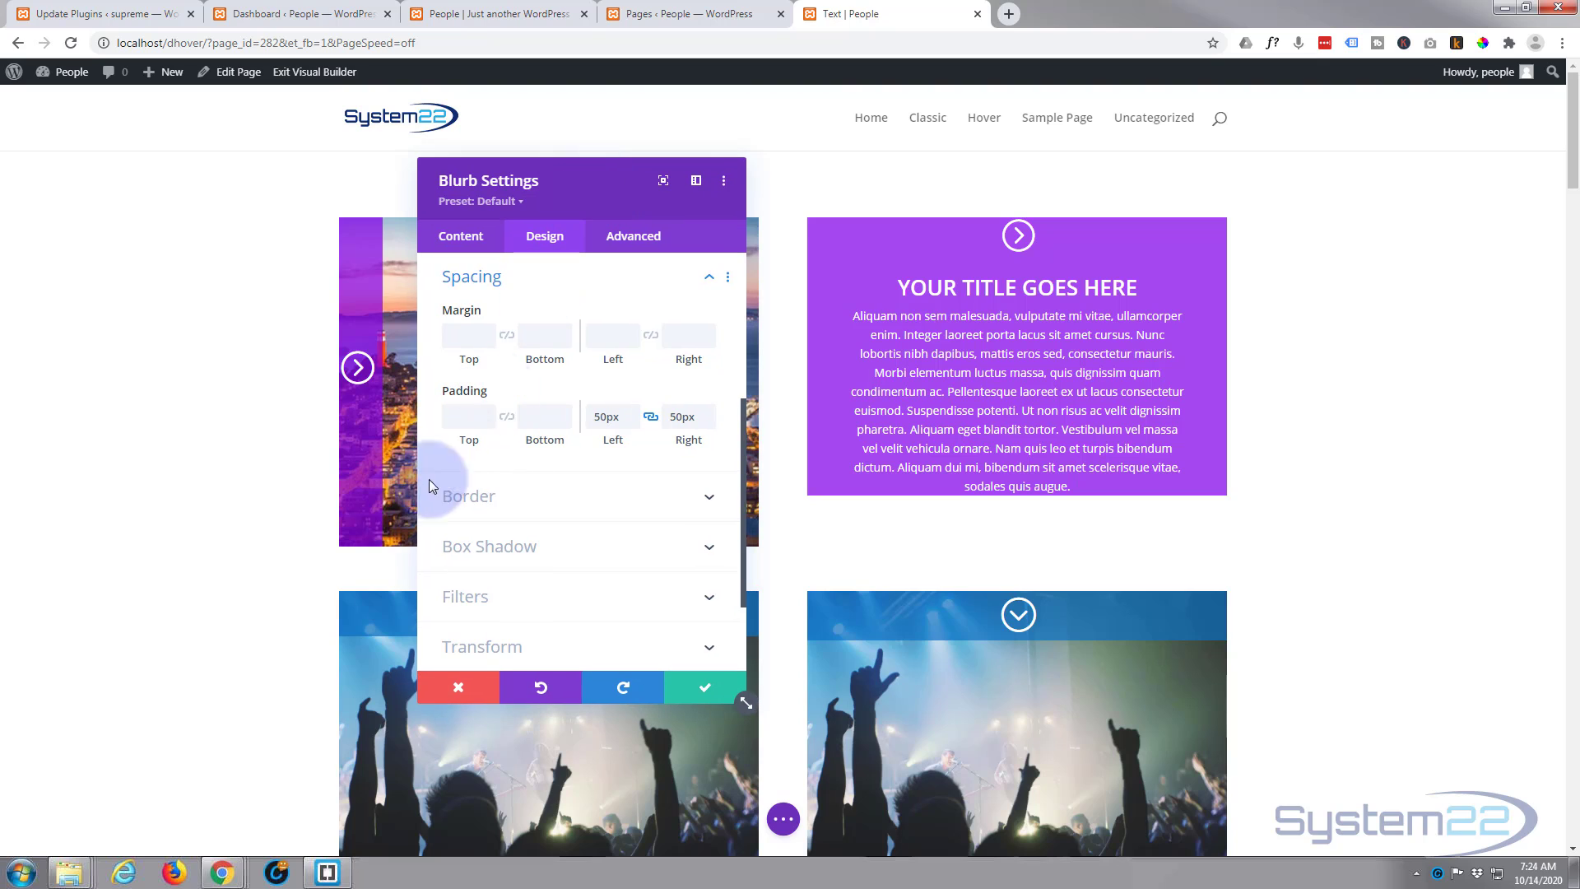
click(526, 416)
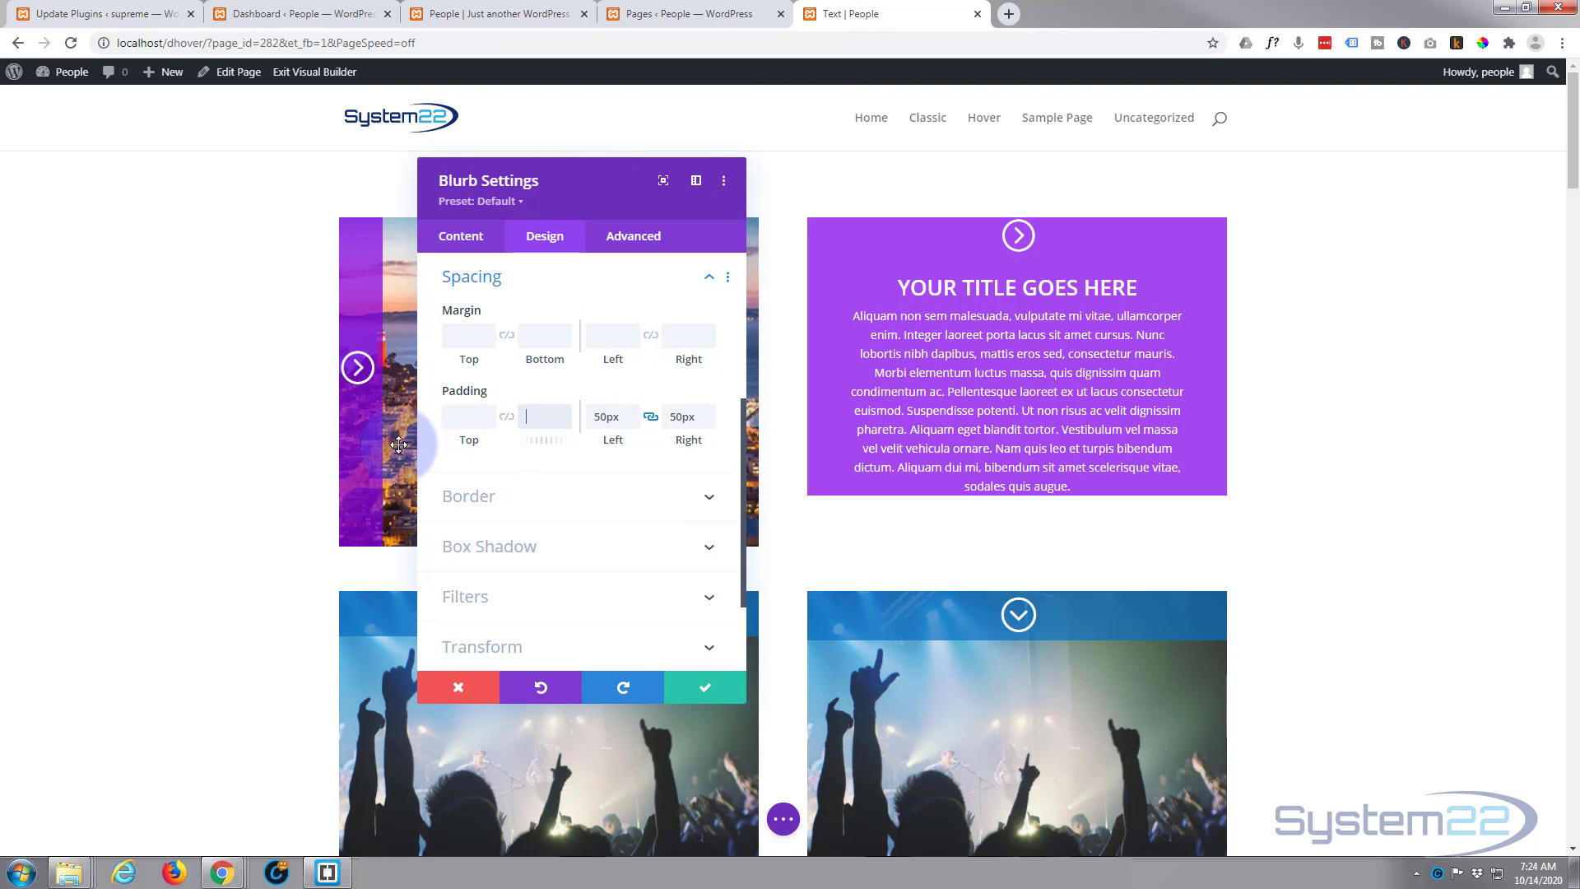
text(50)
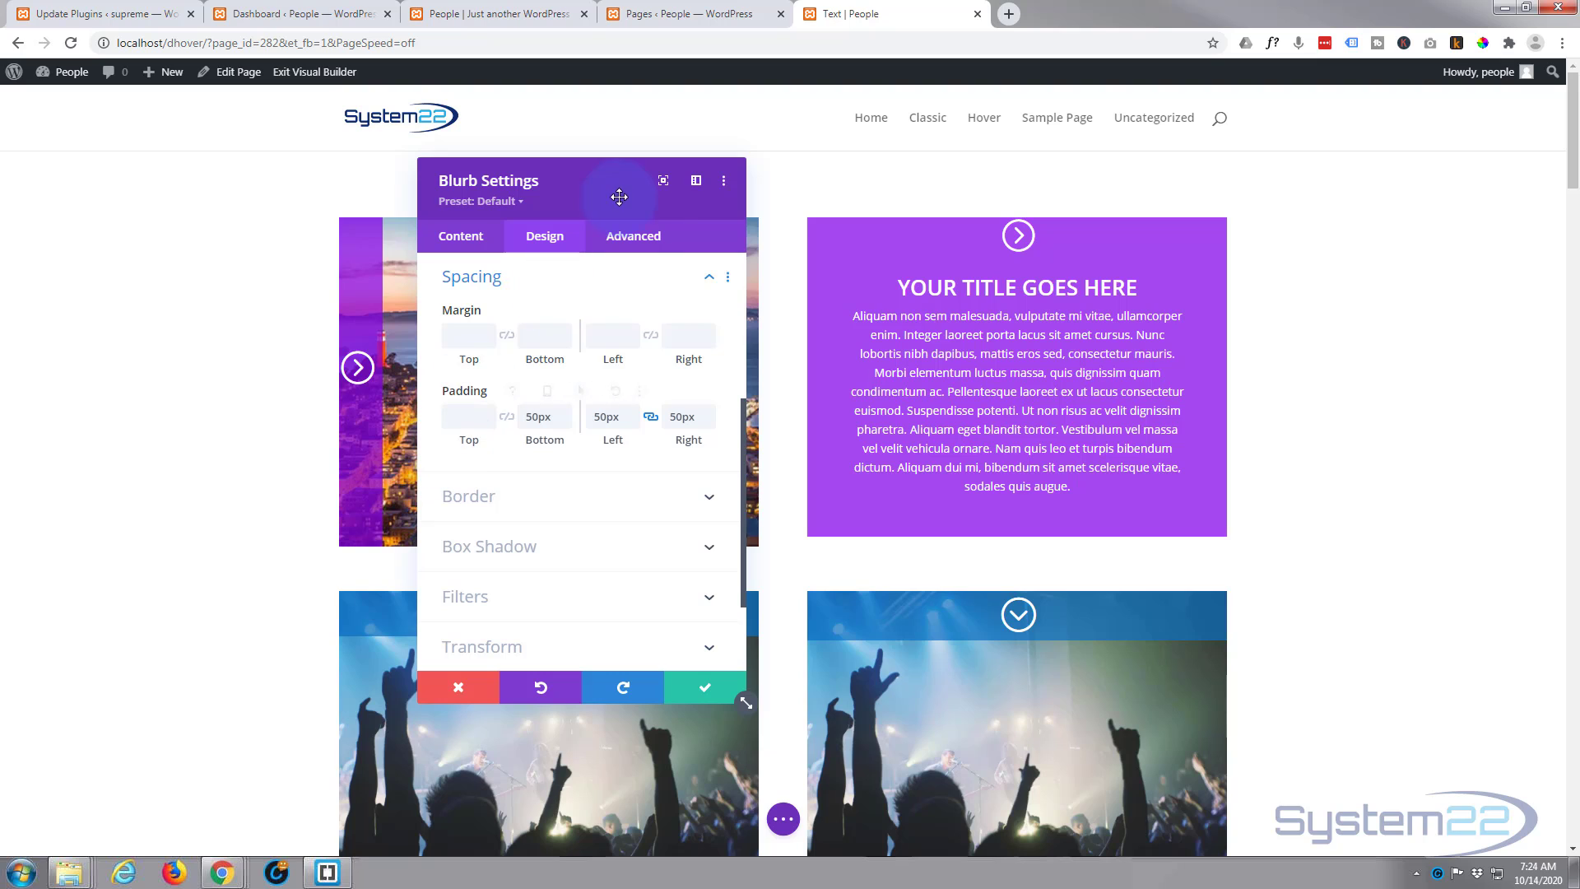
- Add the custom CSS rule float:right; to the blurb's Blurb Image element
click(644, 244)
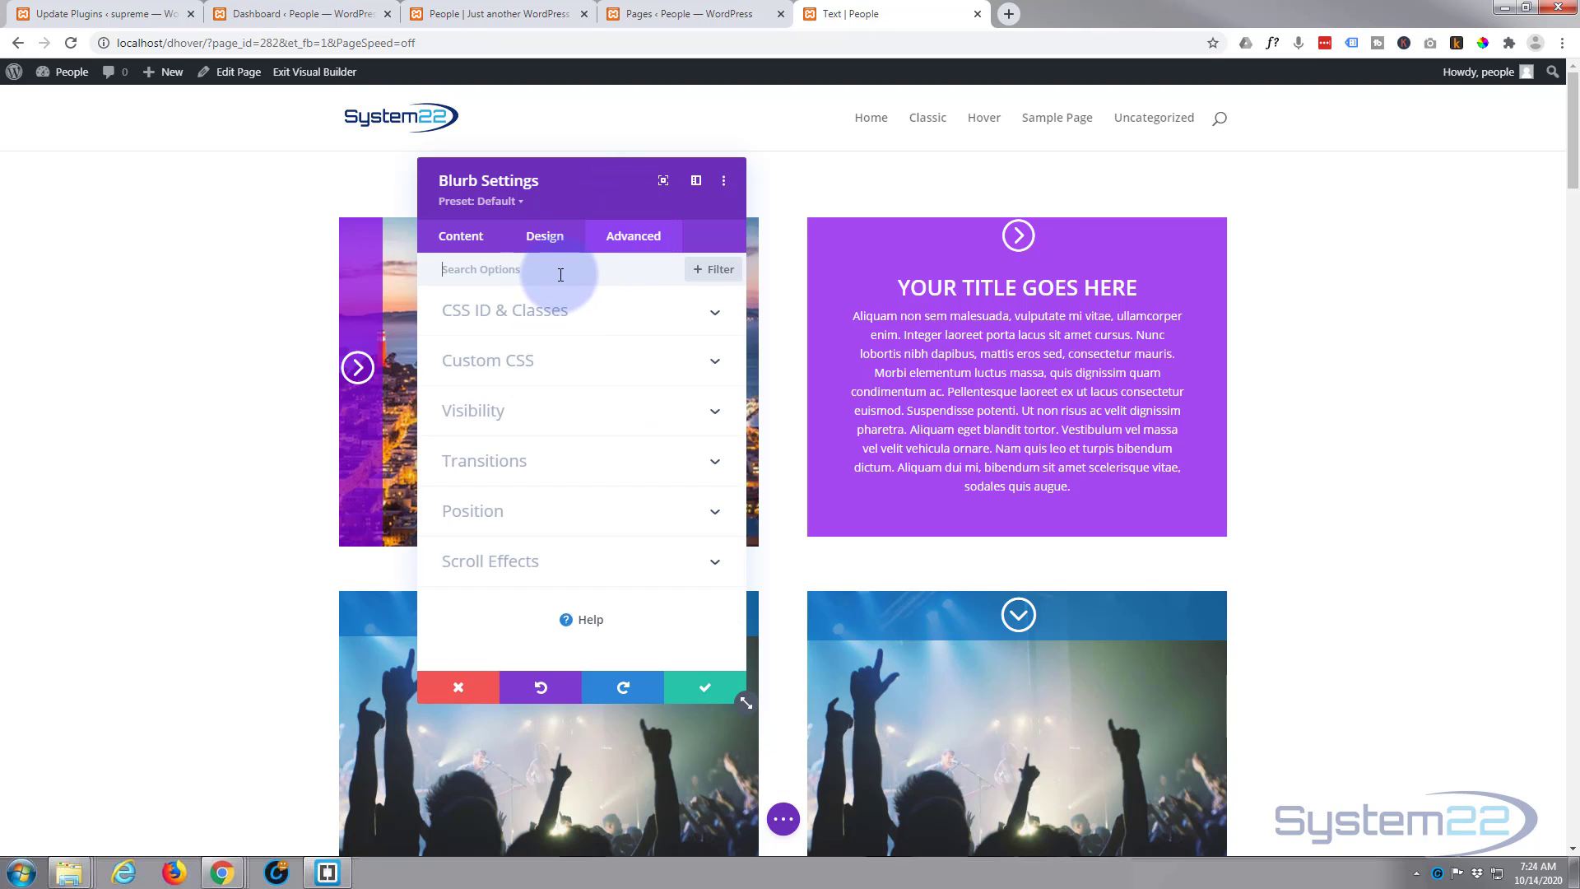
click(533, 358)
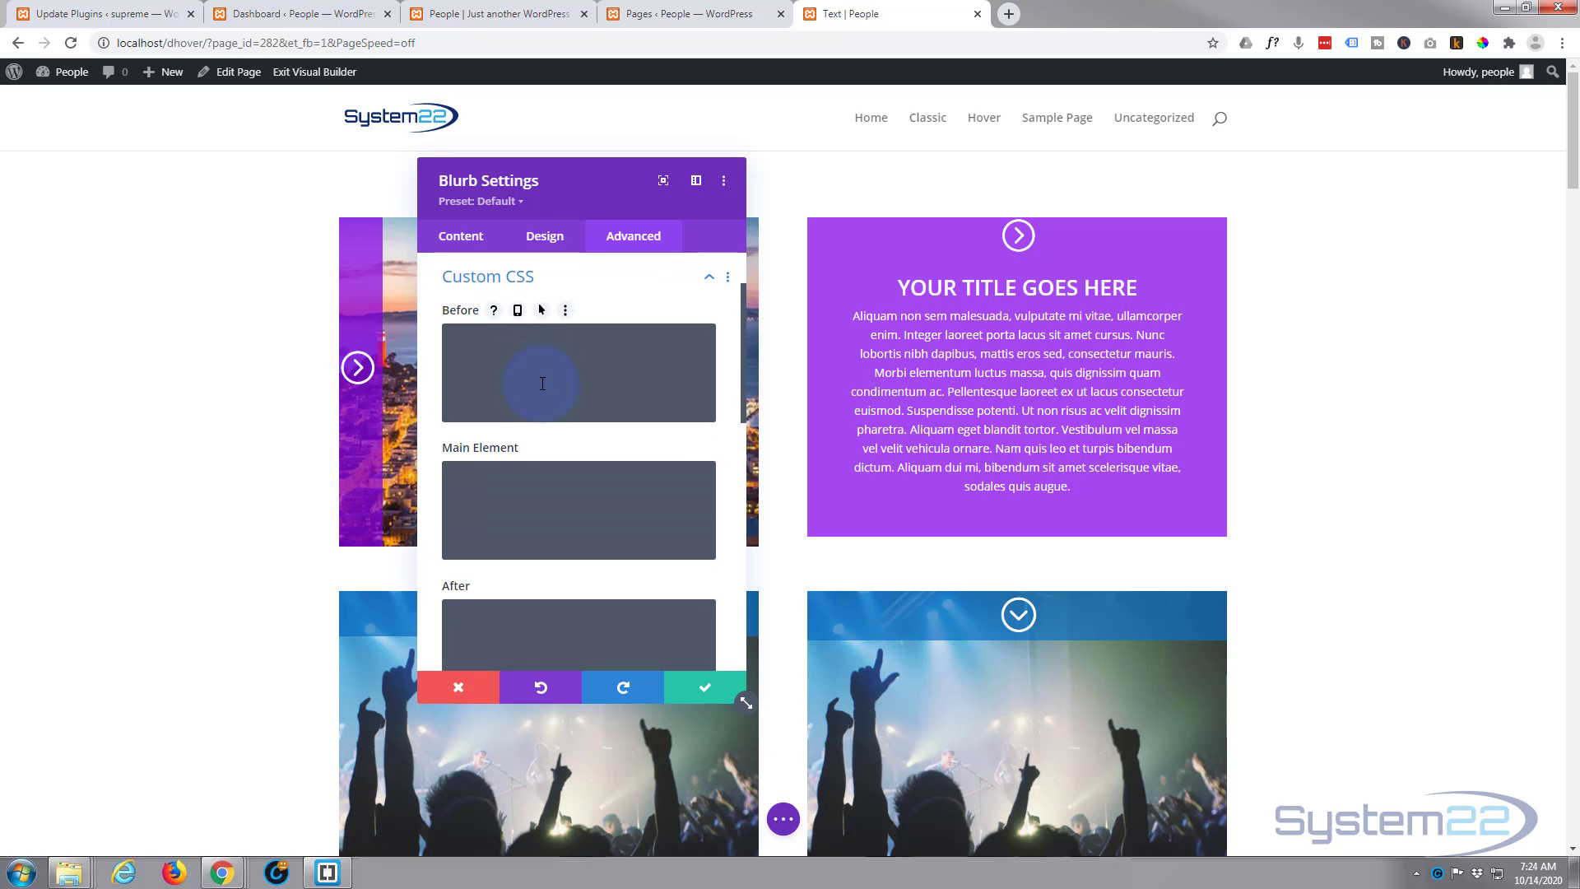
scroll(542, 383, down, 3)
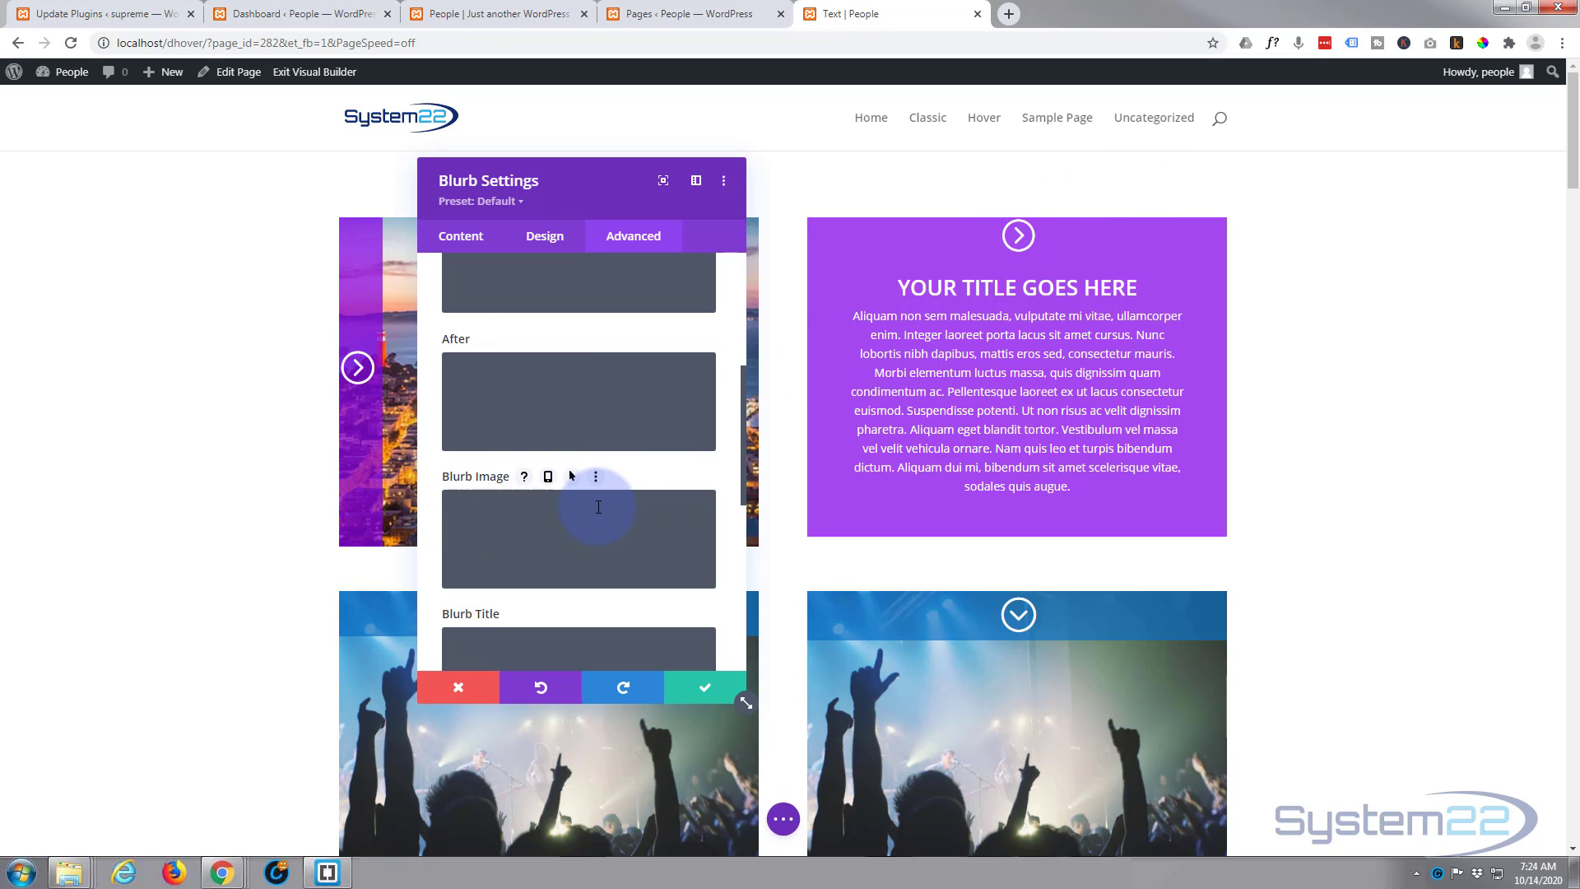
scroll(598, 507, down, 1)
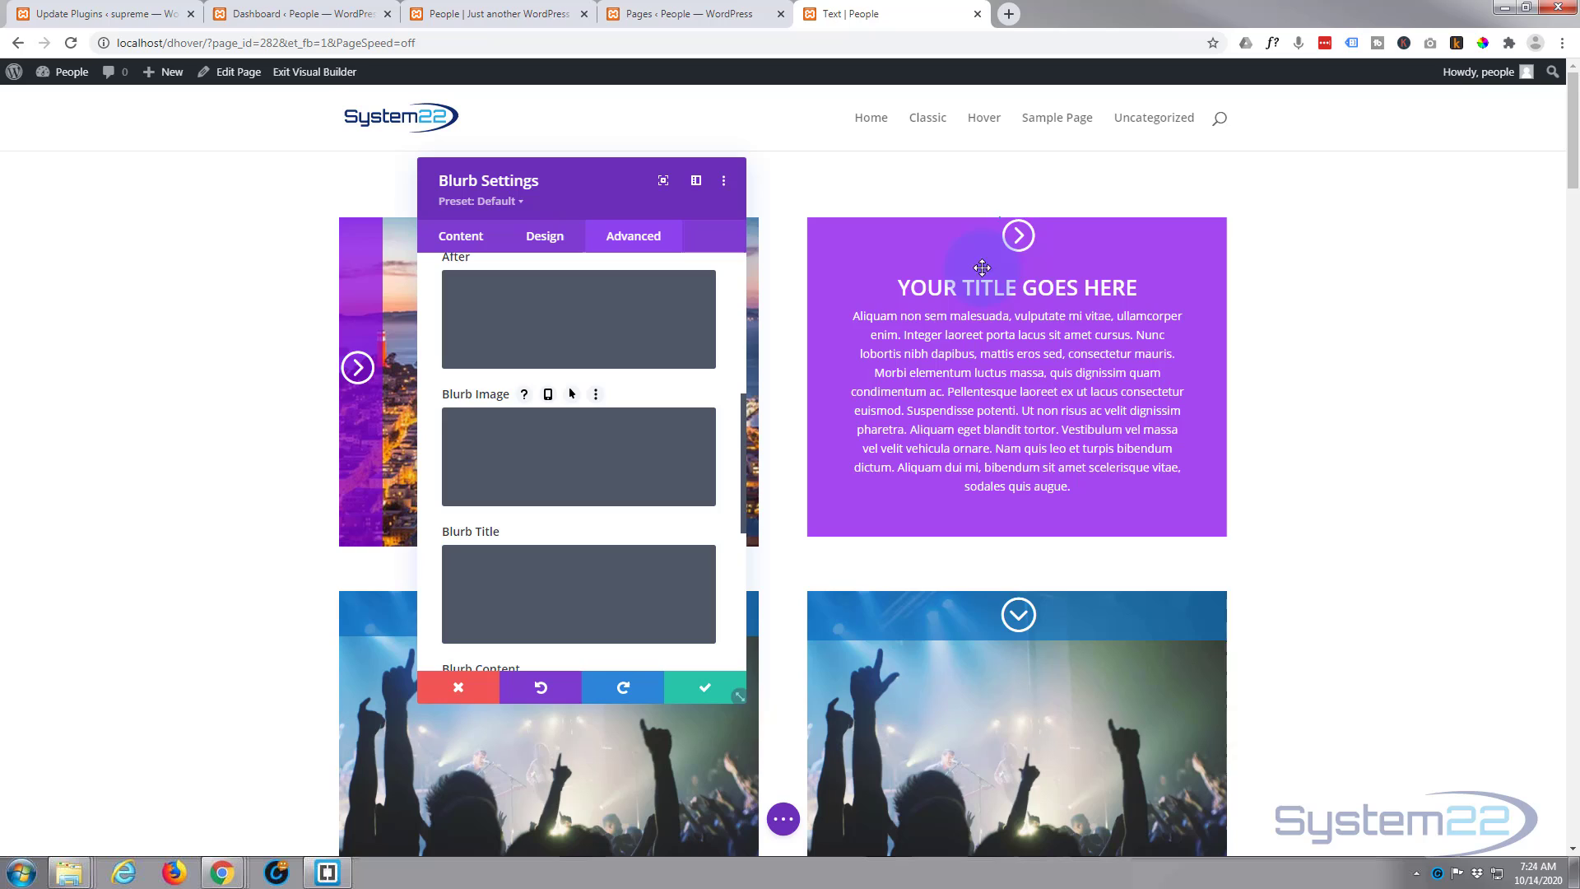
click(456, 440)
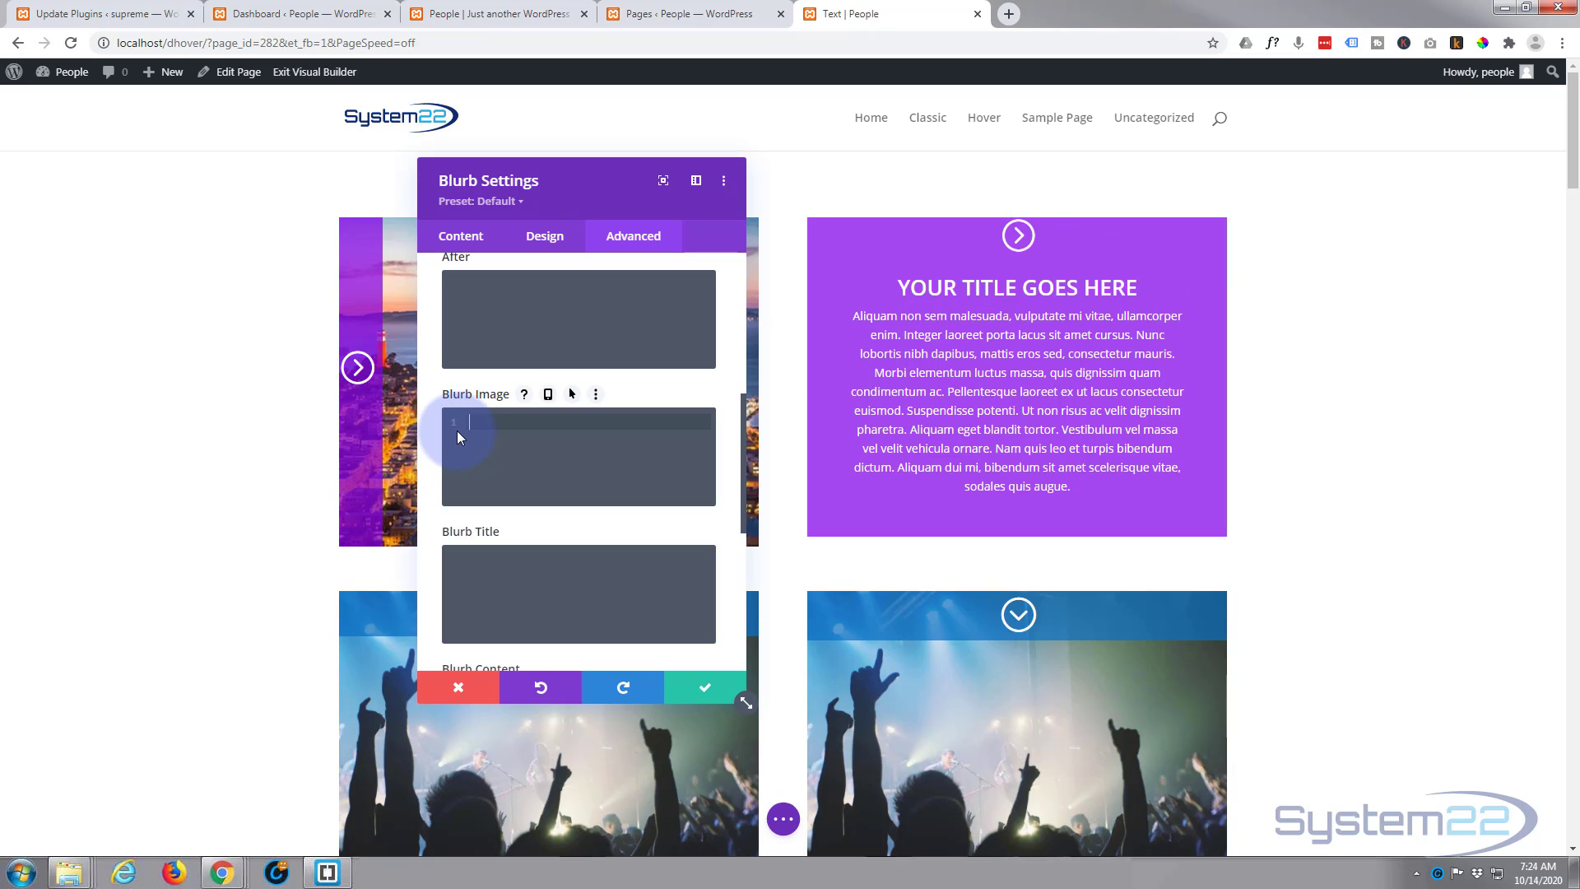
text(float:right;)
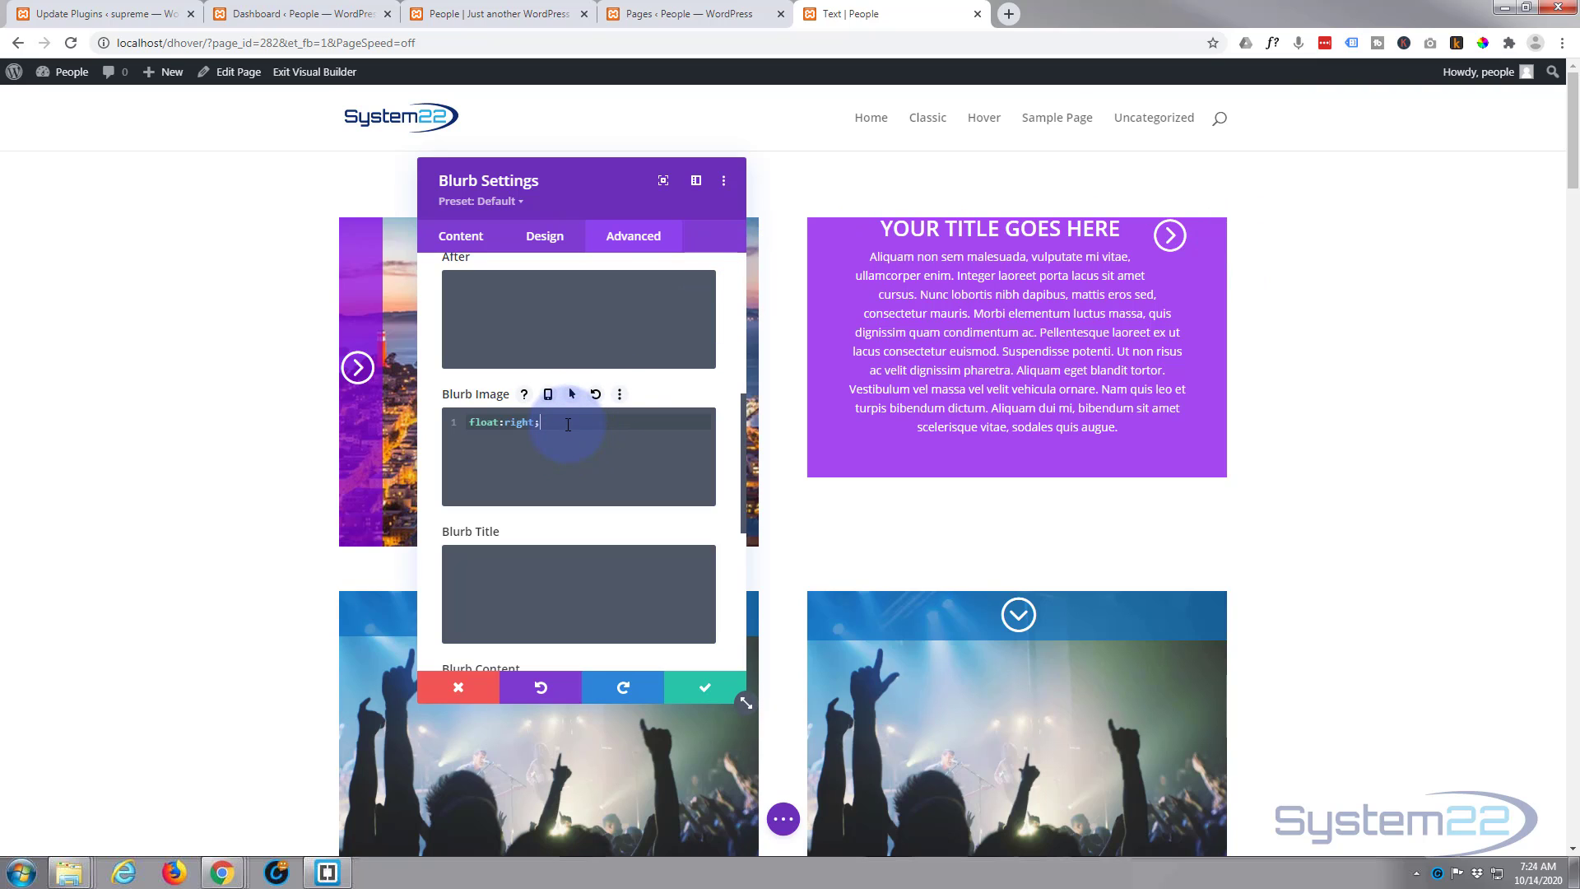
- Add a margin-right rule to the Blurb Image CSS, trying -50px first and settling on -45px
key(Return)
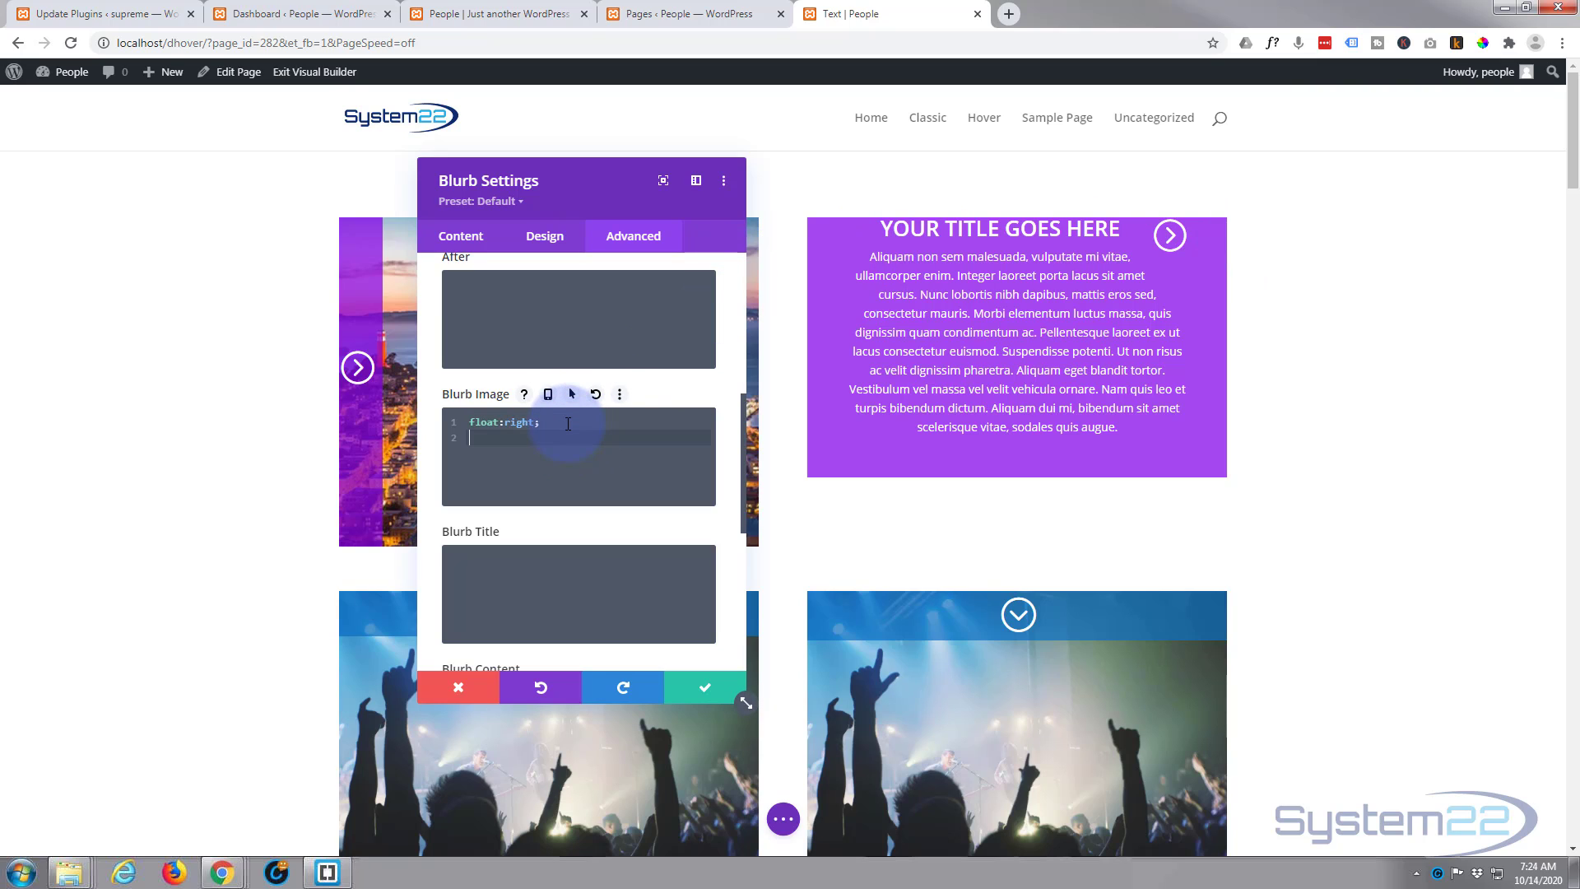
text(margin-right:-50px)
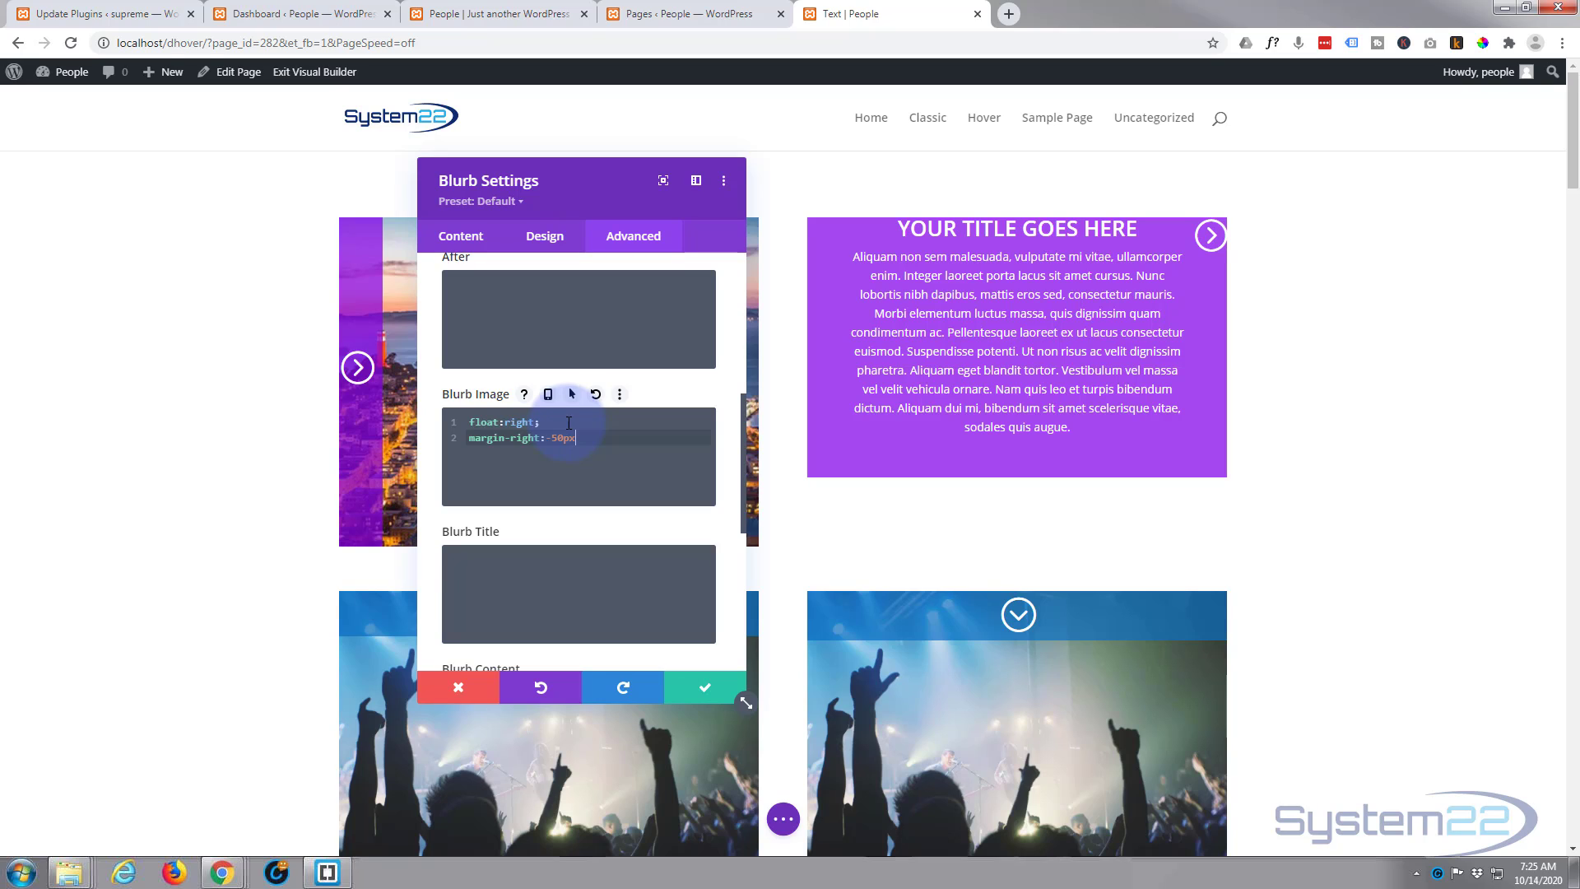
double_click(558, 439)
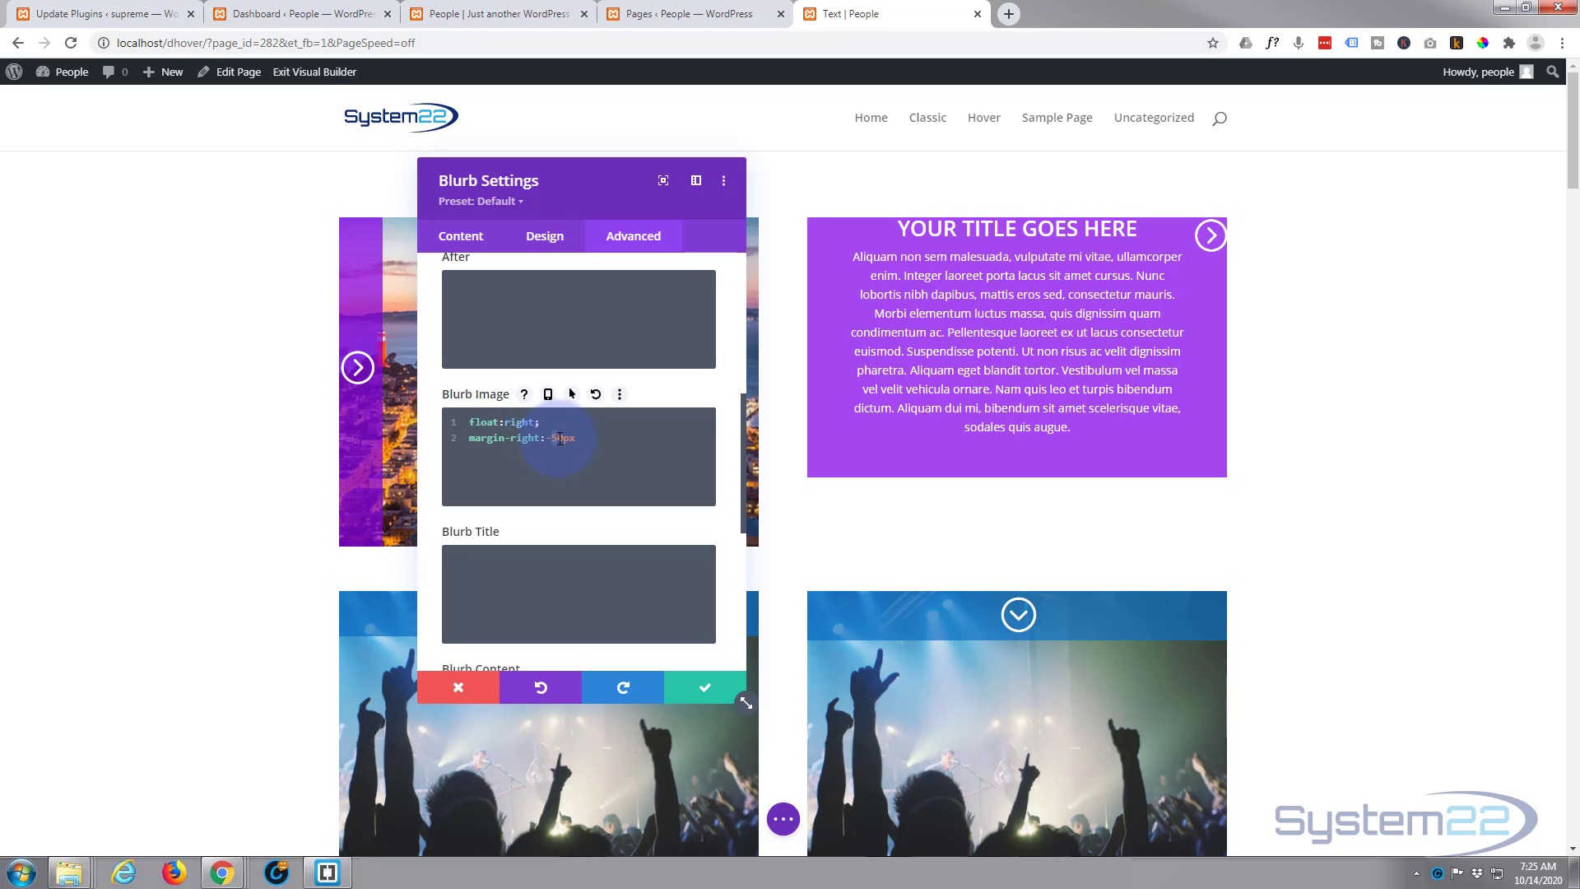
right_click(558, 438)
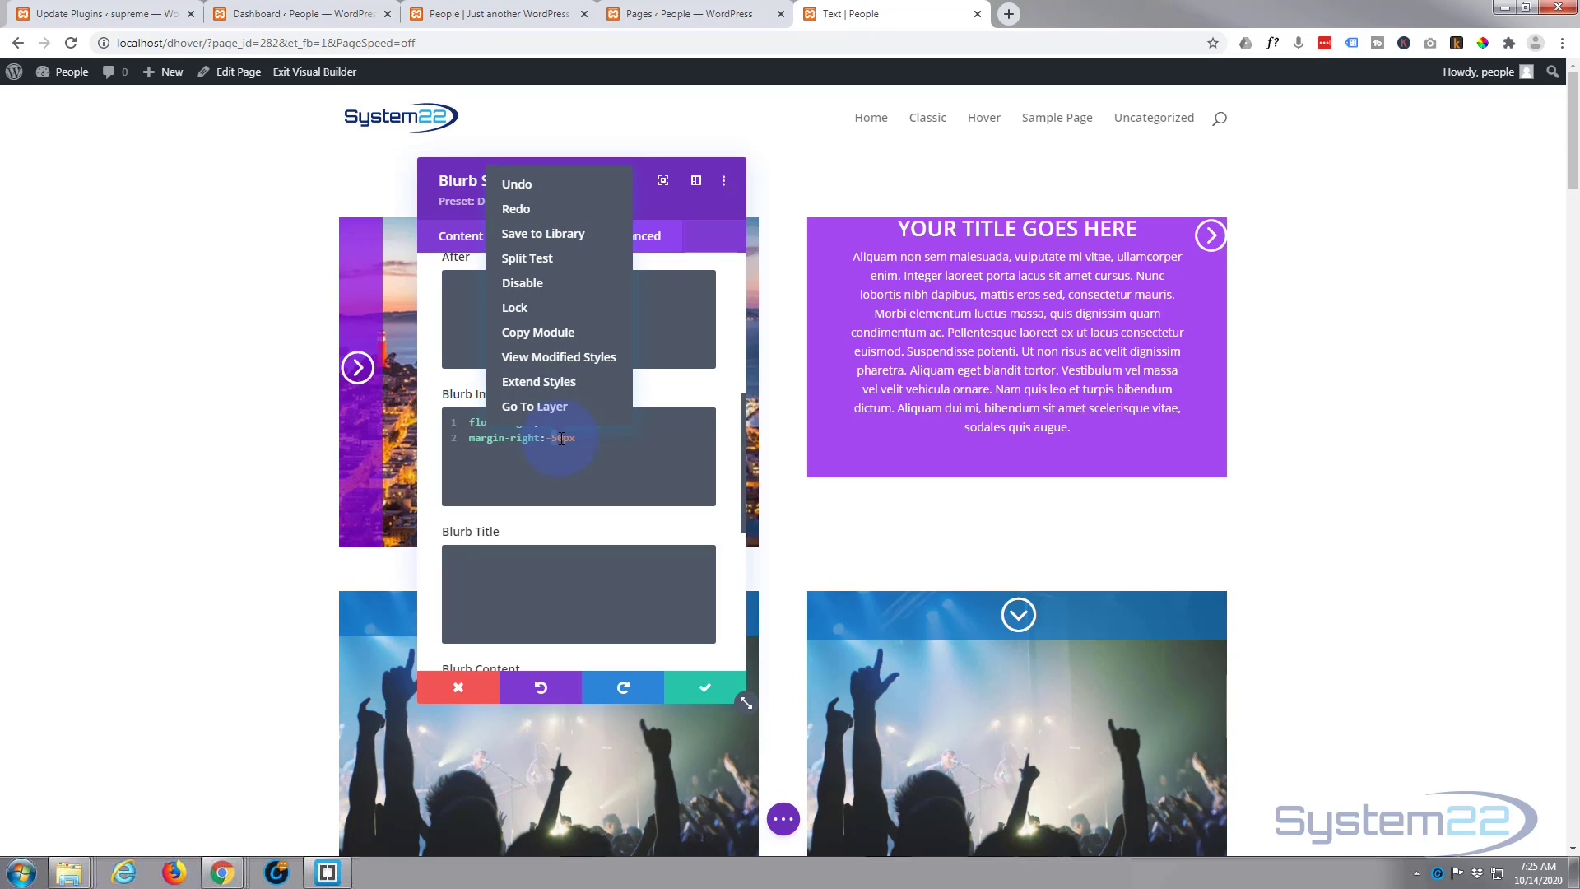
key(Escape)
text(45)
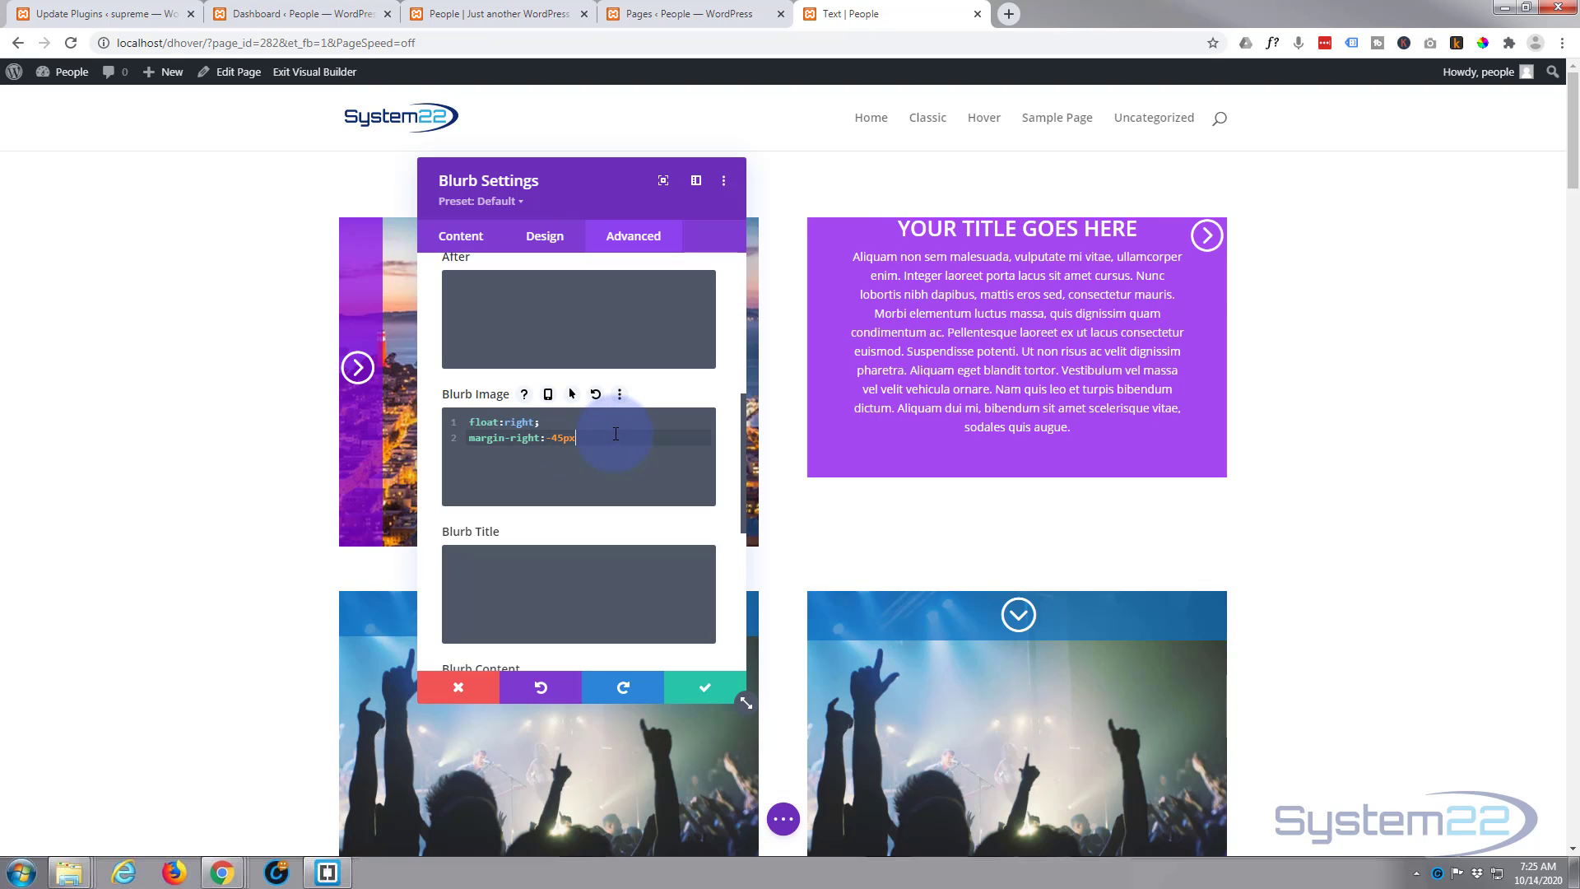
text(;)
key(Return)
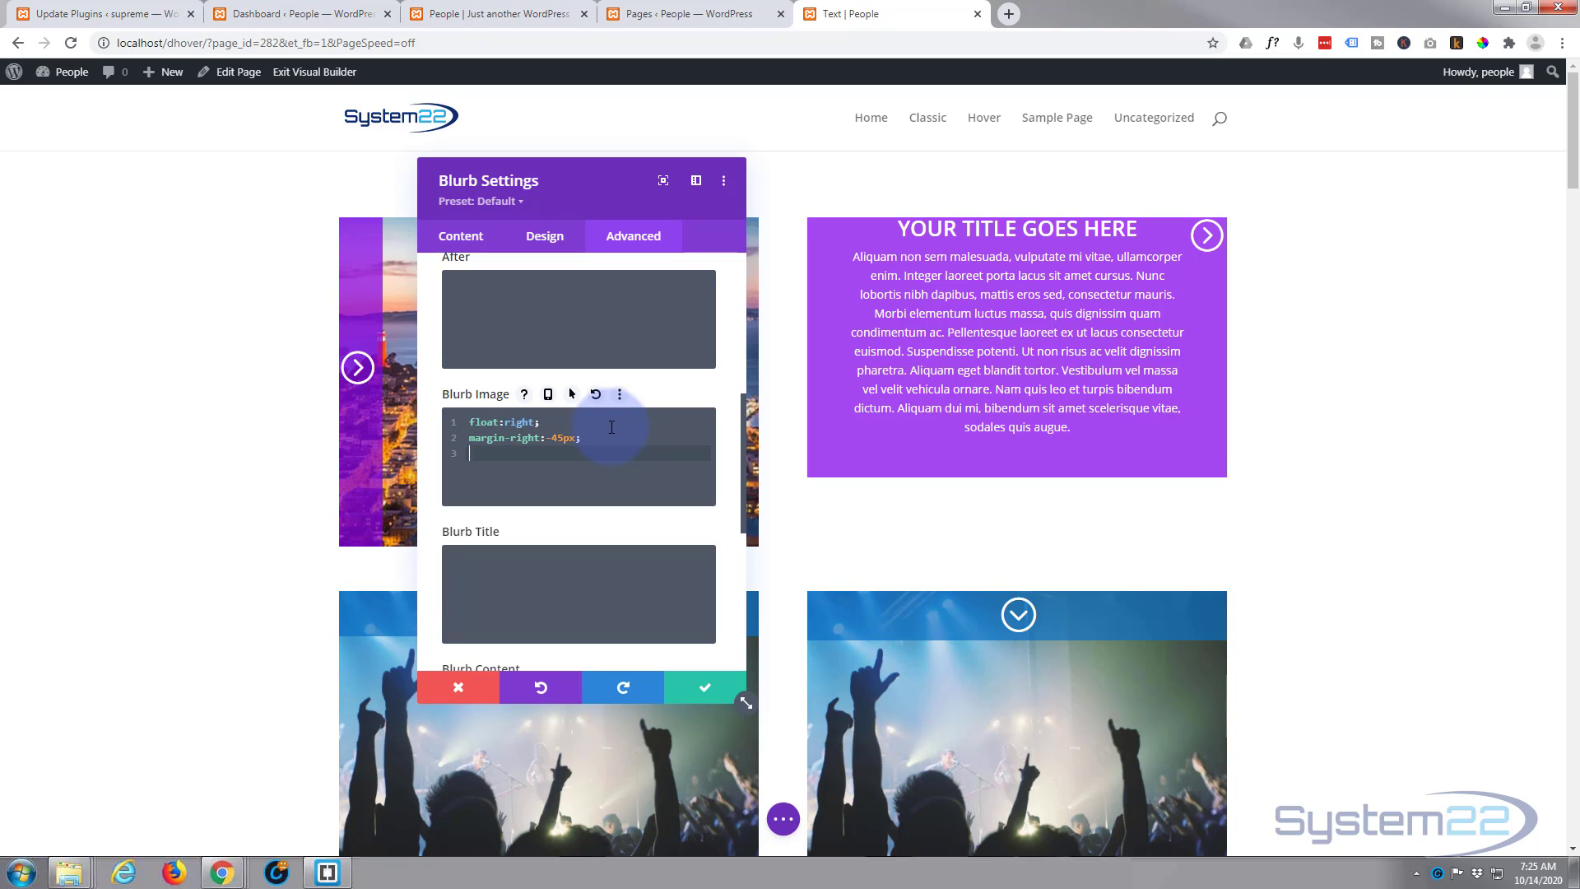
- Add a margin-top rule of 100px to the Blurb Image CSS and adjust it to 130px
text(margin-top:100px)
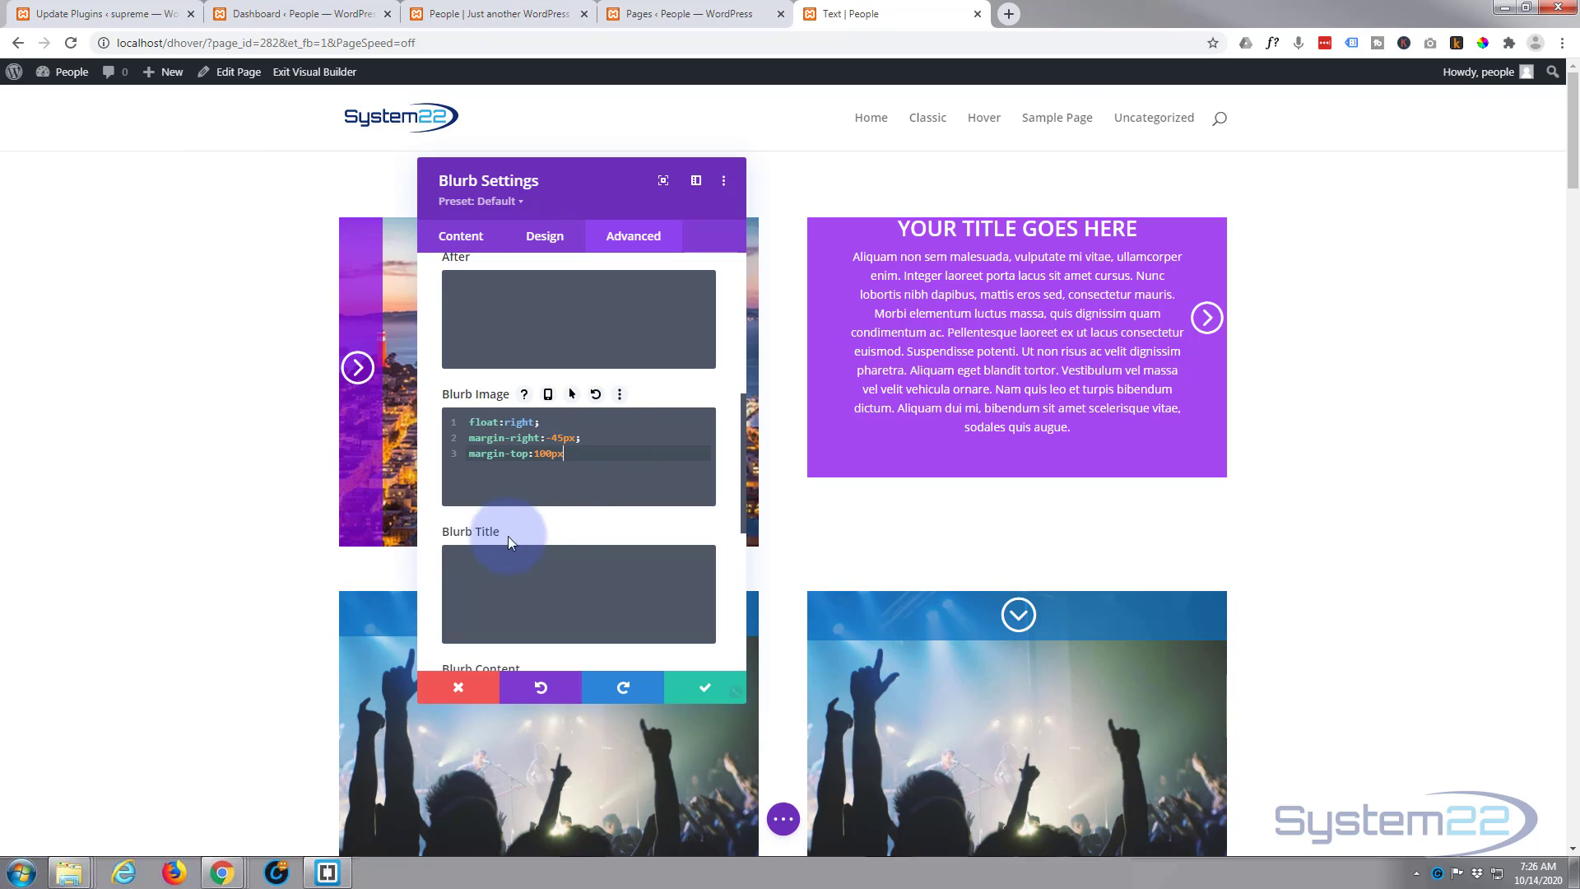
click(543, 455)
drag(543, 454, 545, 455)
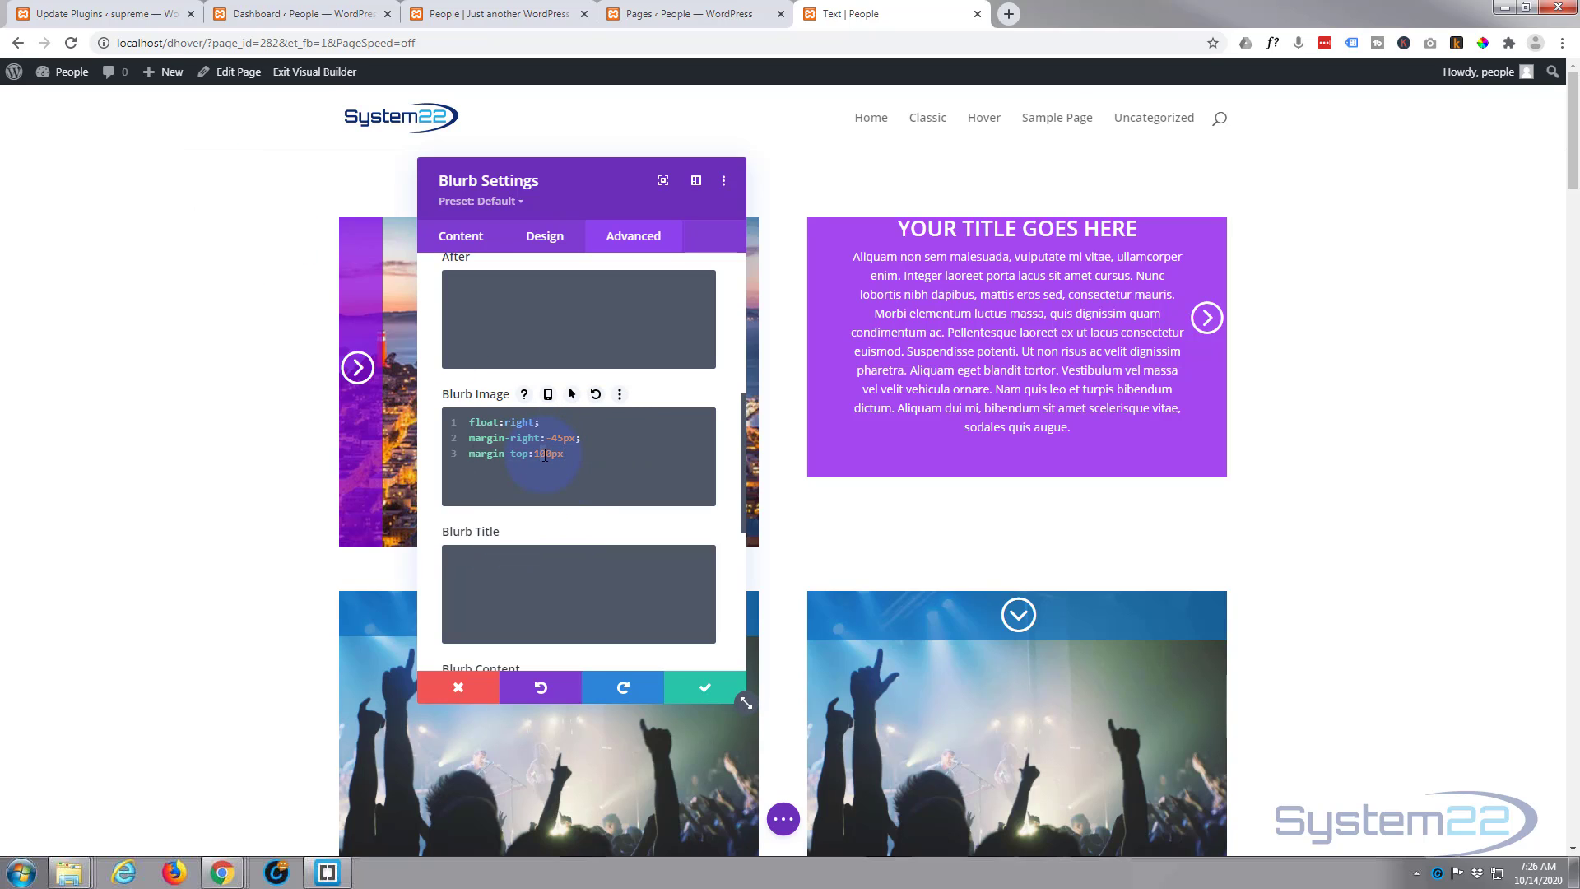
text(3)
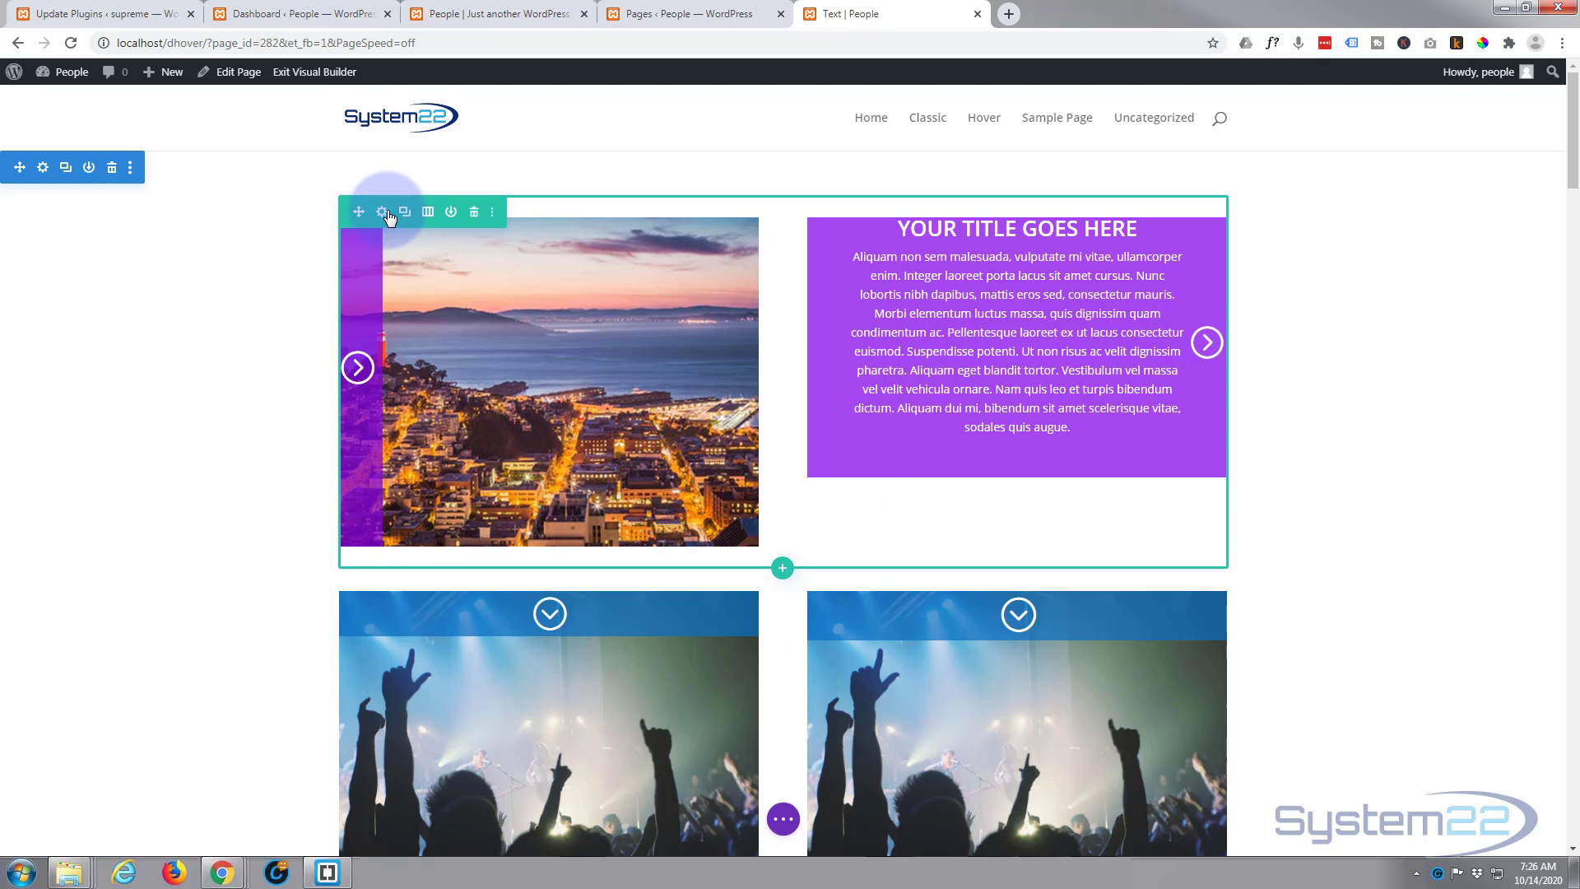
- Set the dusk city-by-the-bay photo from the media library as the background image of the row's second column
click(382, 212)
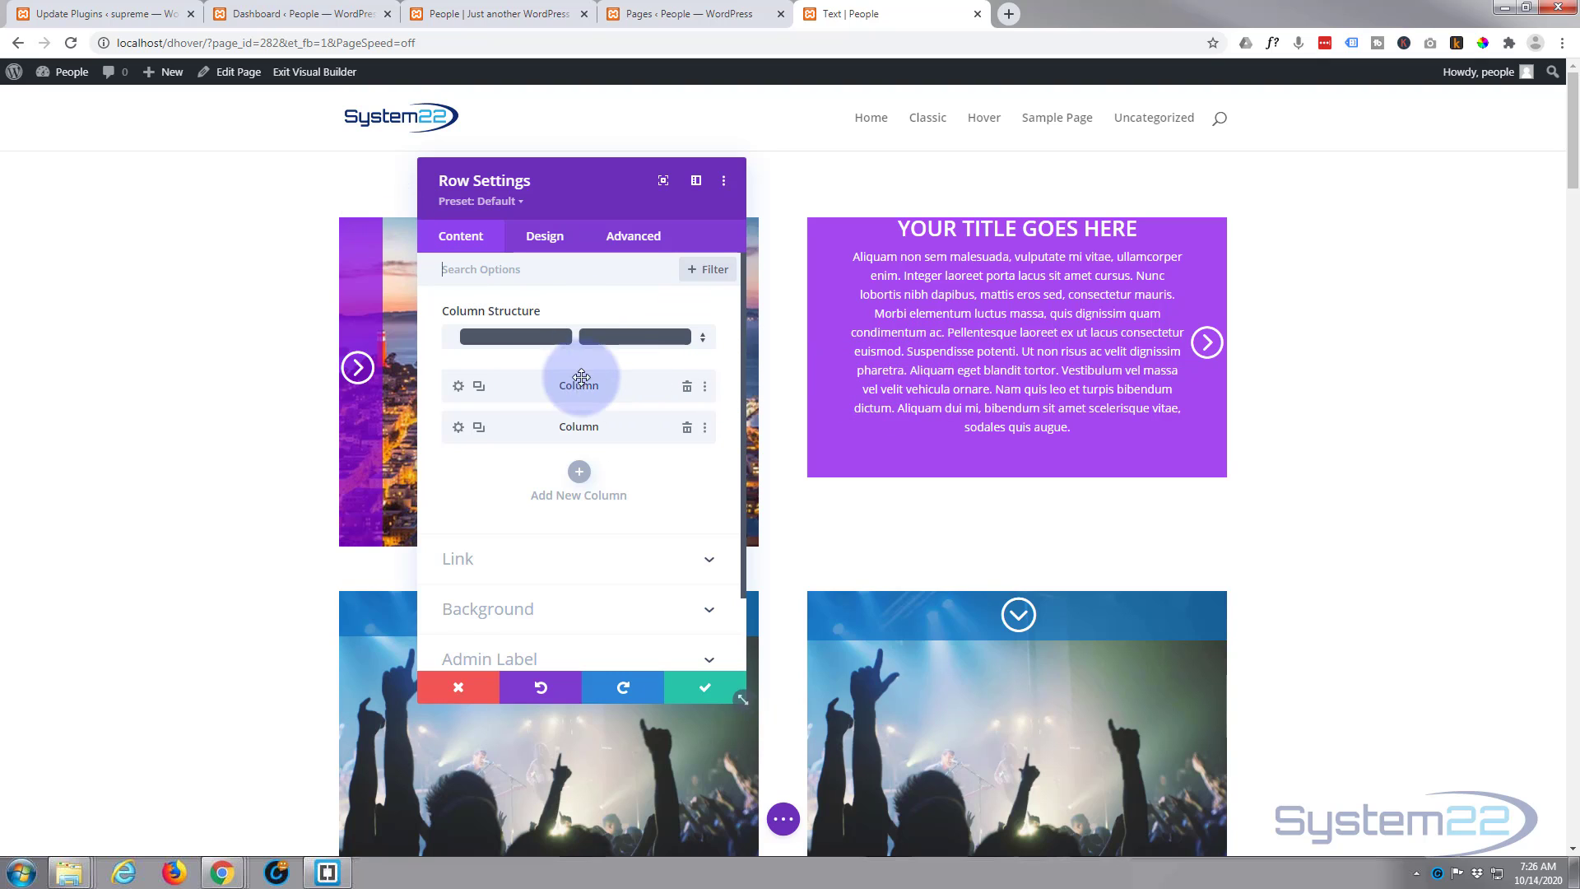
click(457, 429)
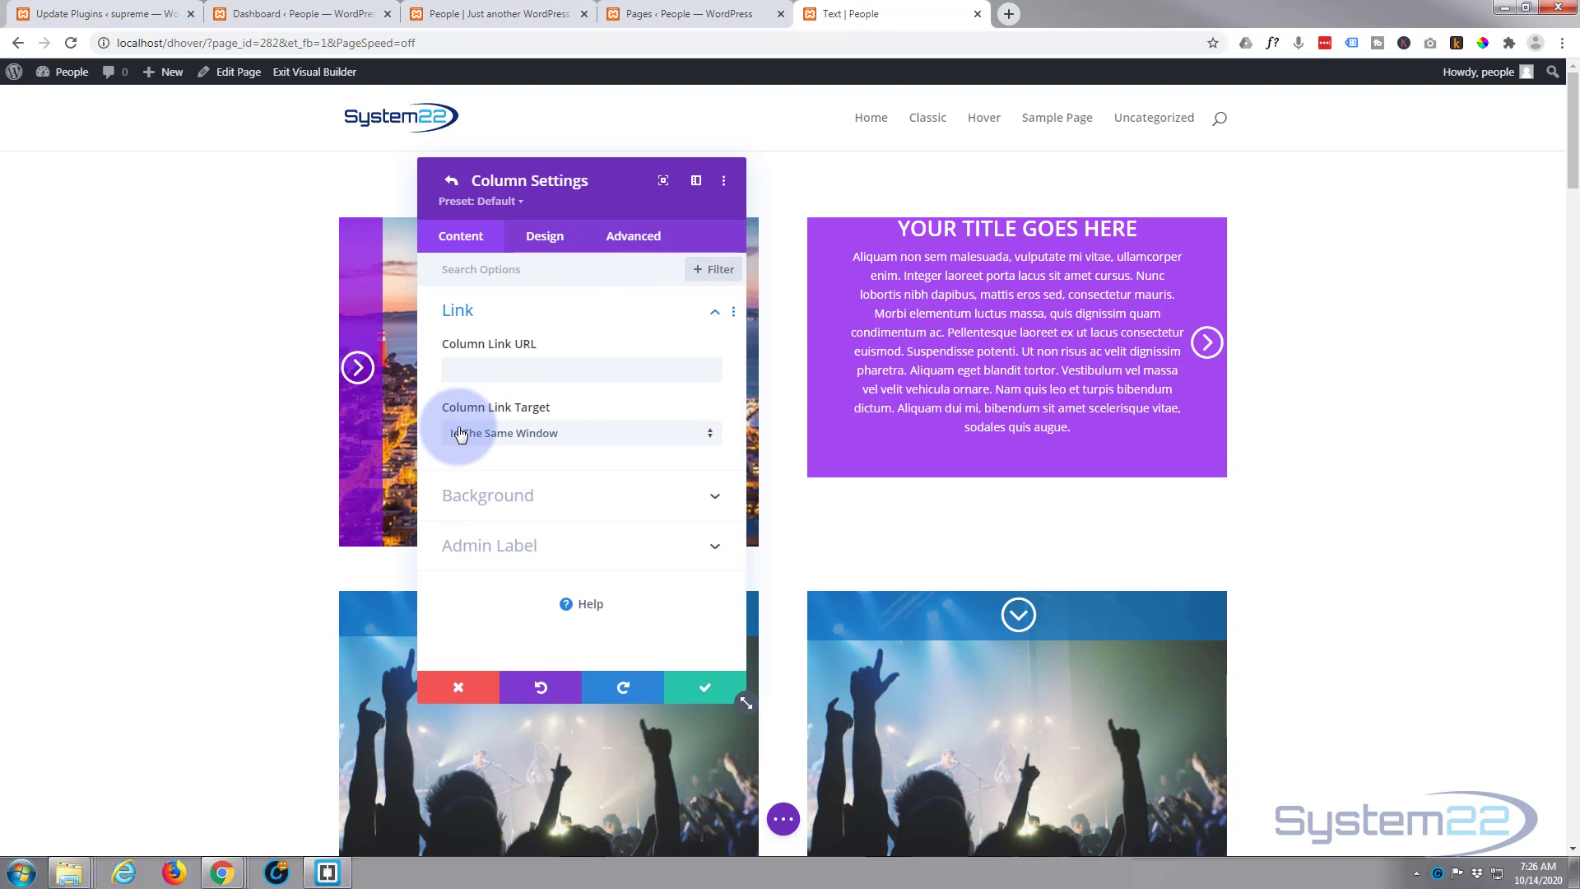
click(581, 506)
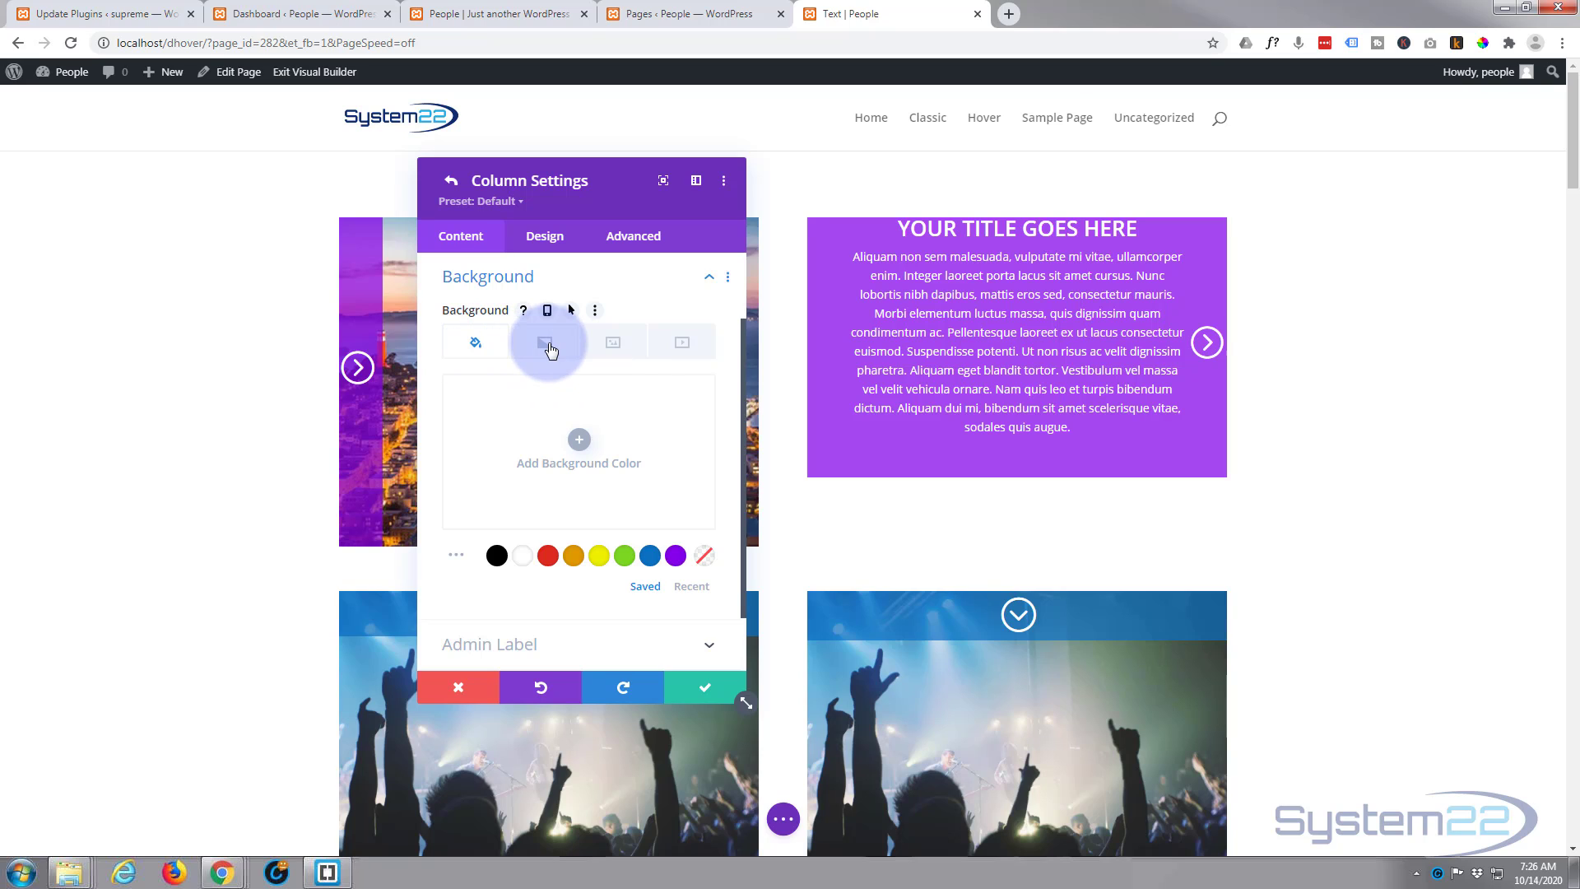
click(610, 343)
click(578, 457)
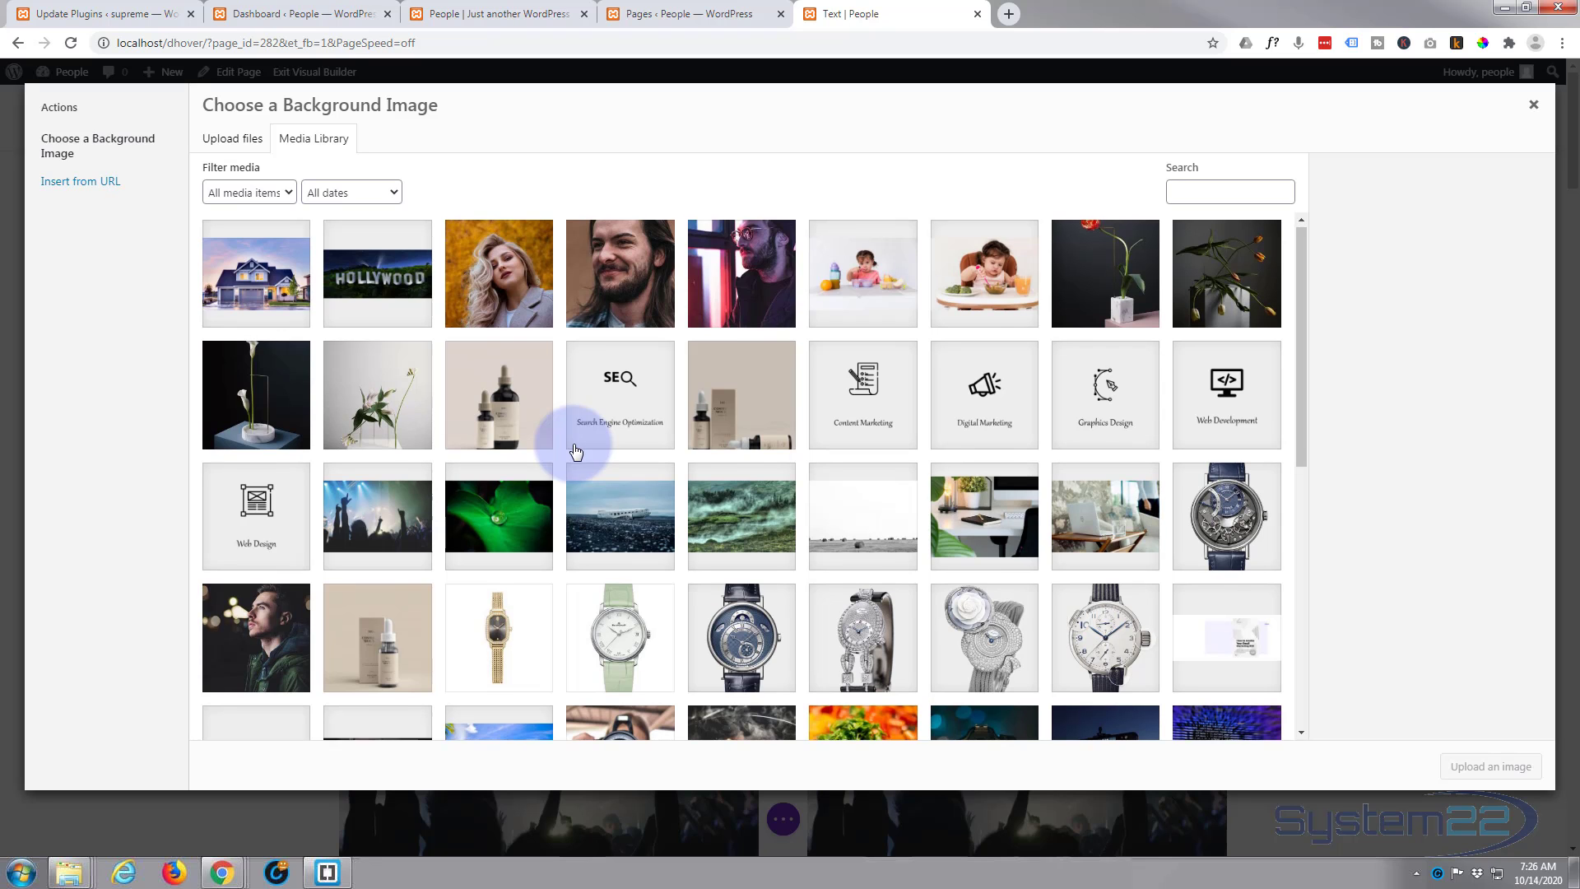
scroll(576, 452, down, 3)
scroll(609, 471, down, 2)
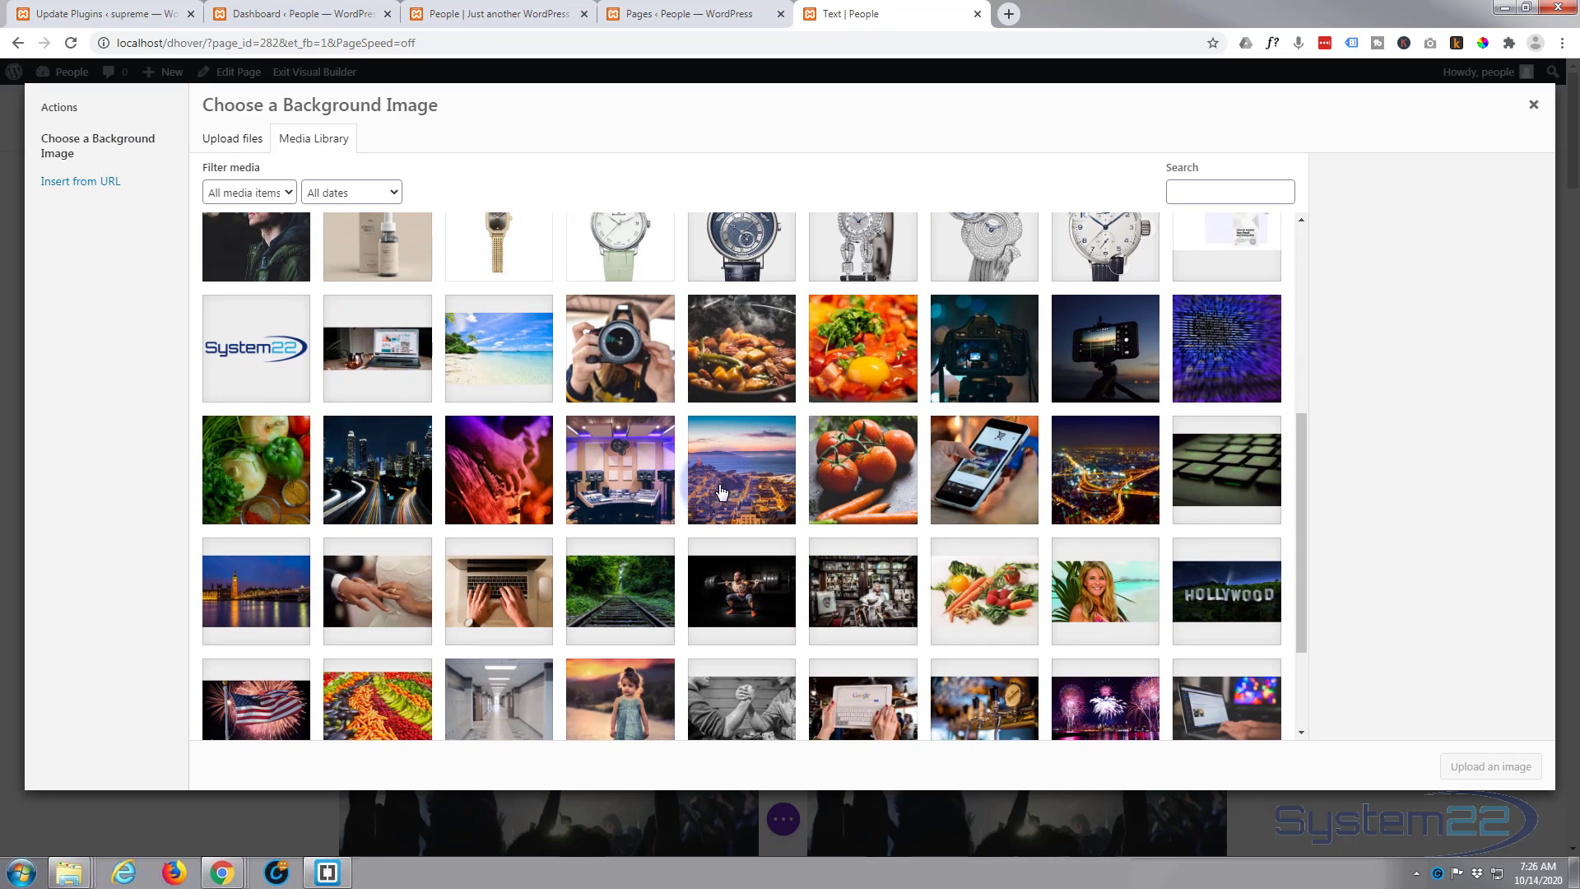
click(742, 469)
click(1492, 767)
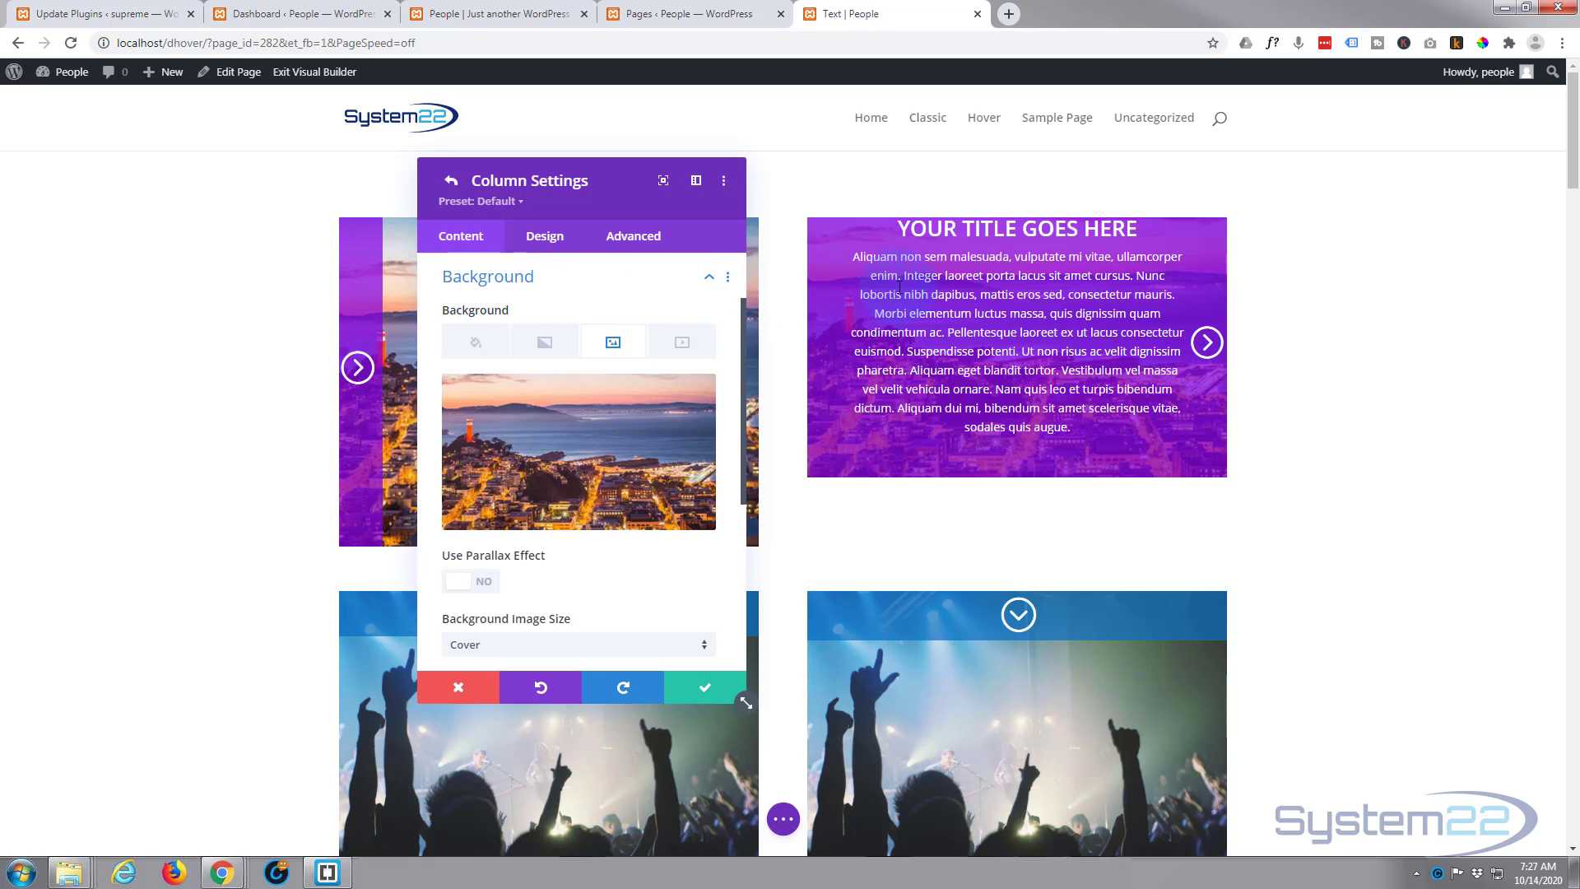
- Set the second column's horizontal and vertical overflow to Hidden
click(646, 239)
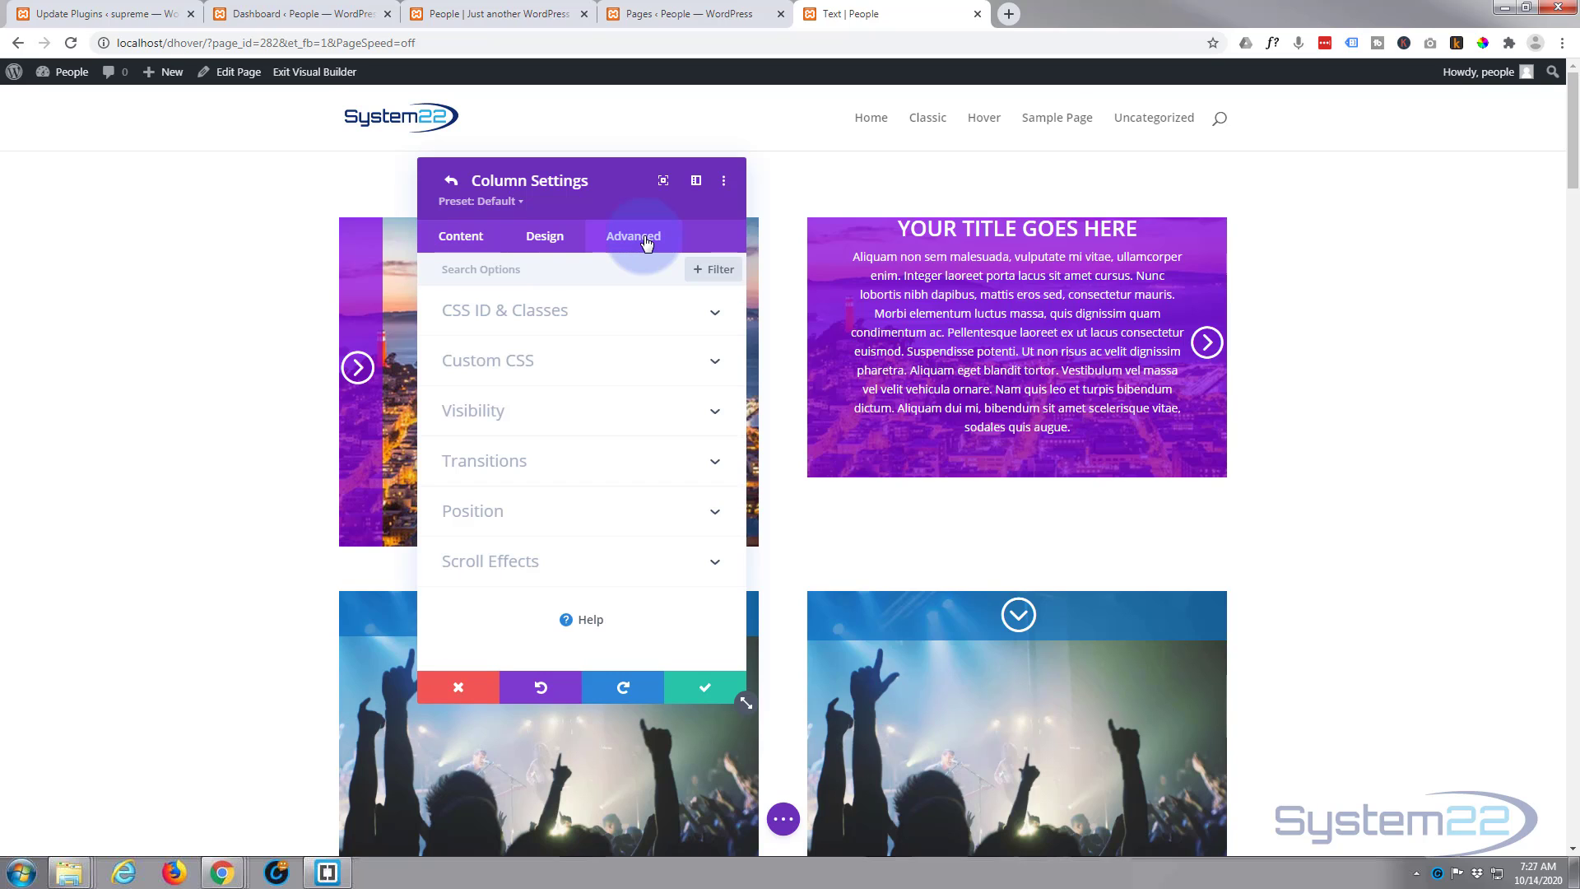
click(599, 411)
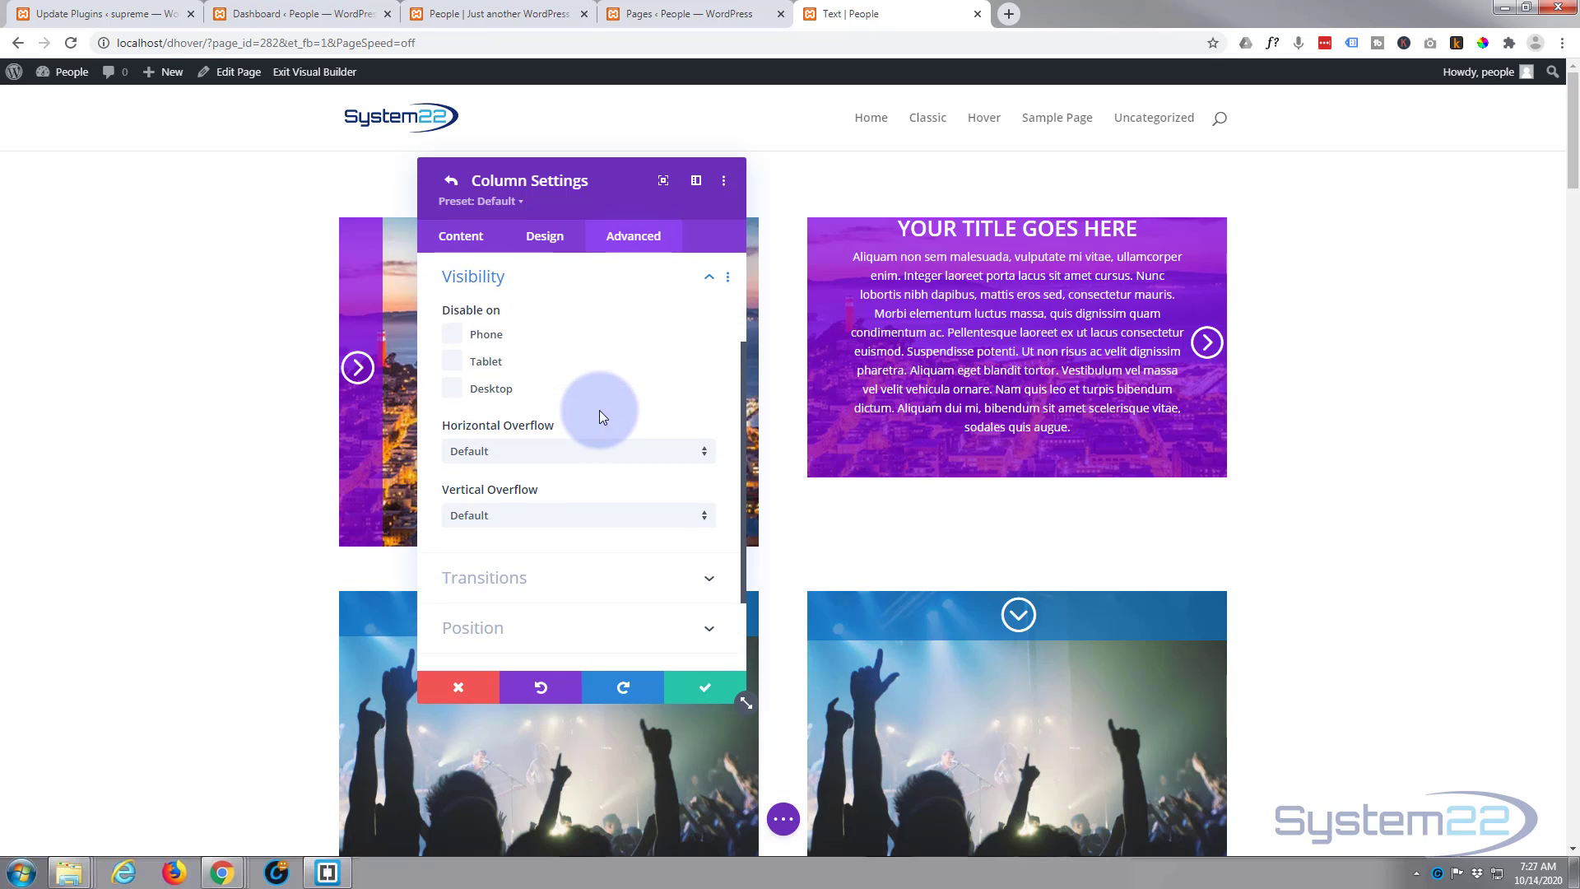
mouse_move(494, 425)
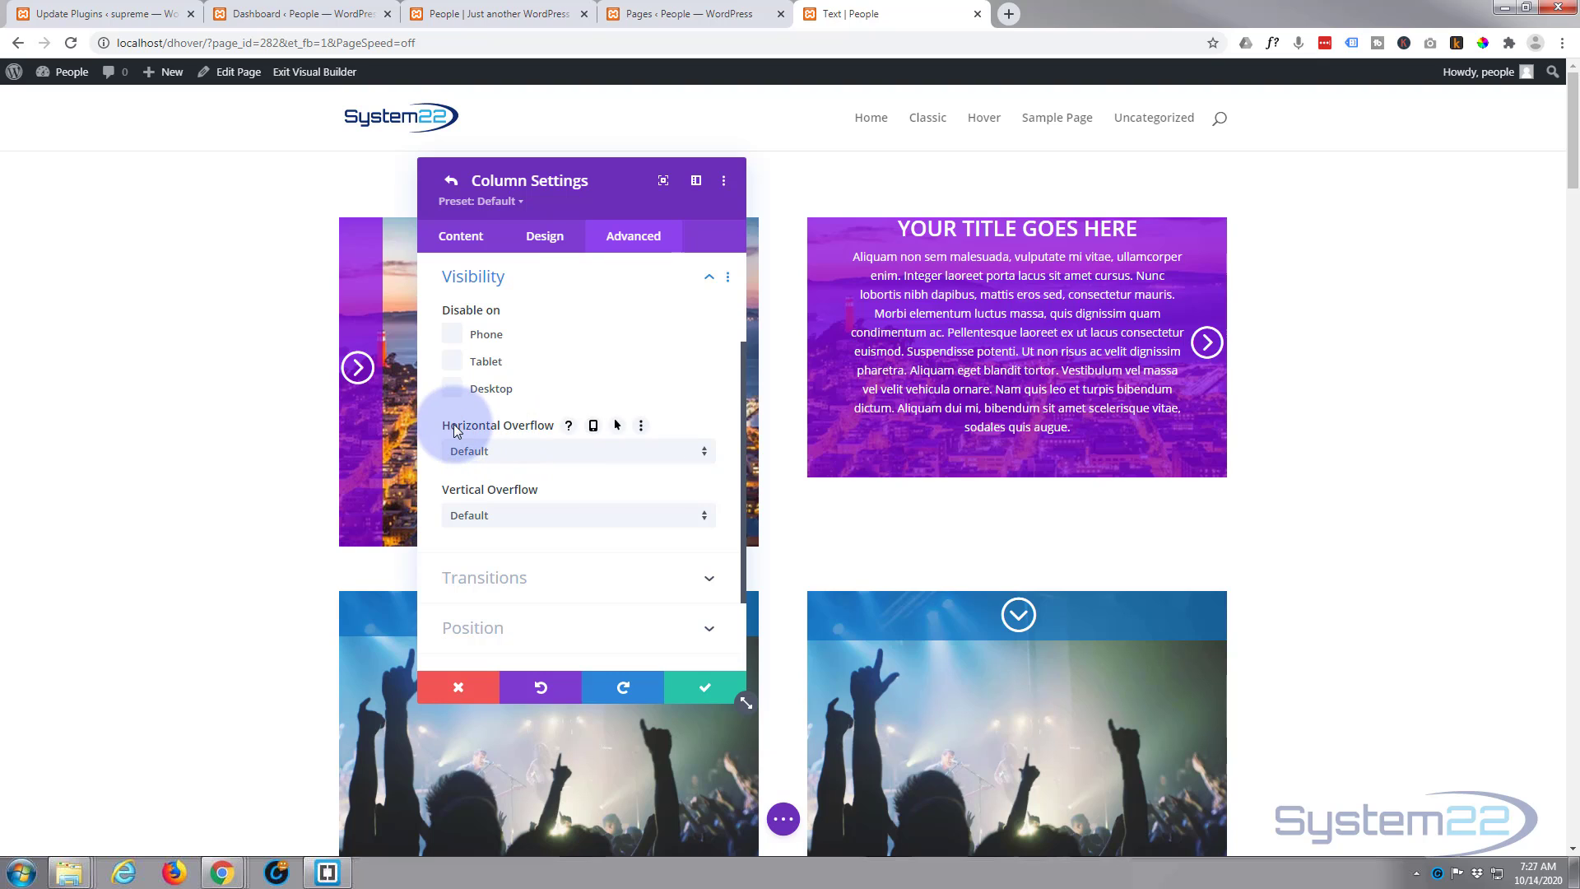
click(537, 451)
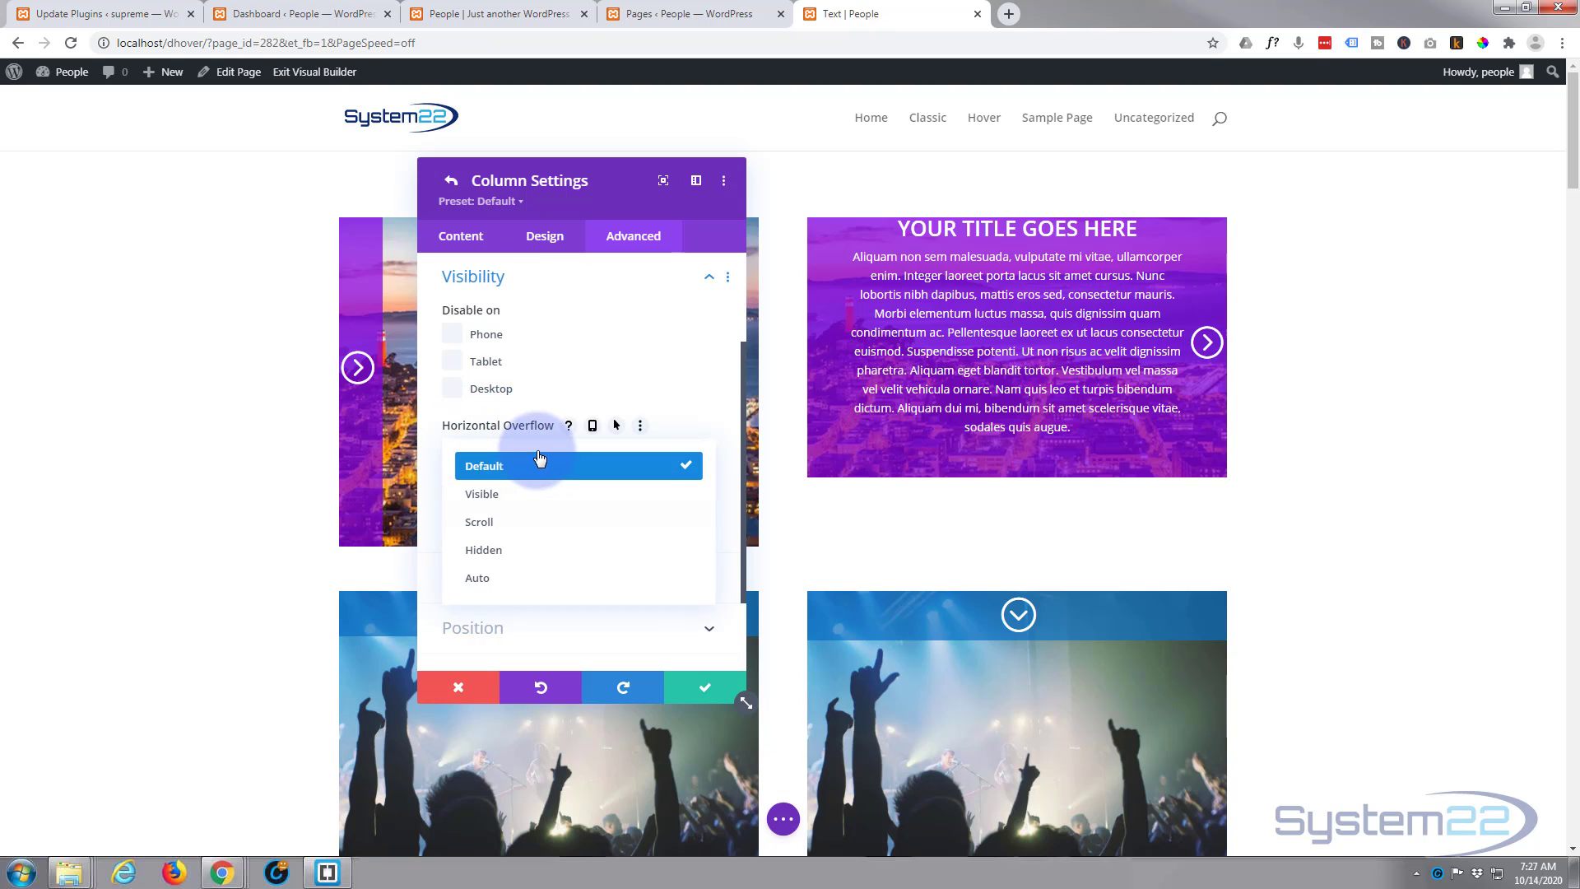
click(530, 550)
click(550, 516)
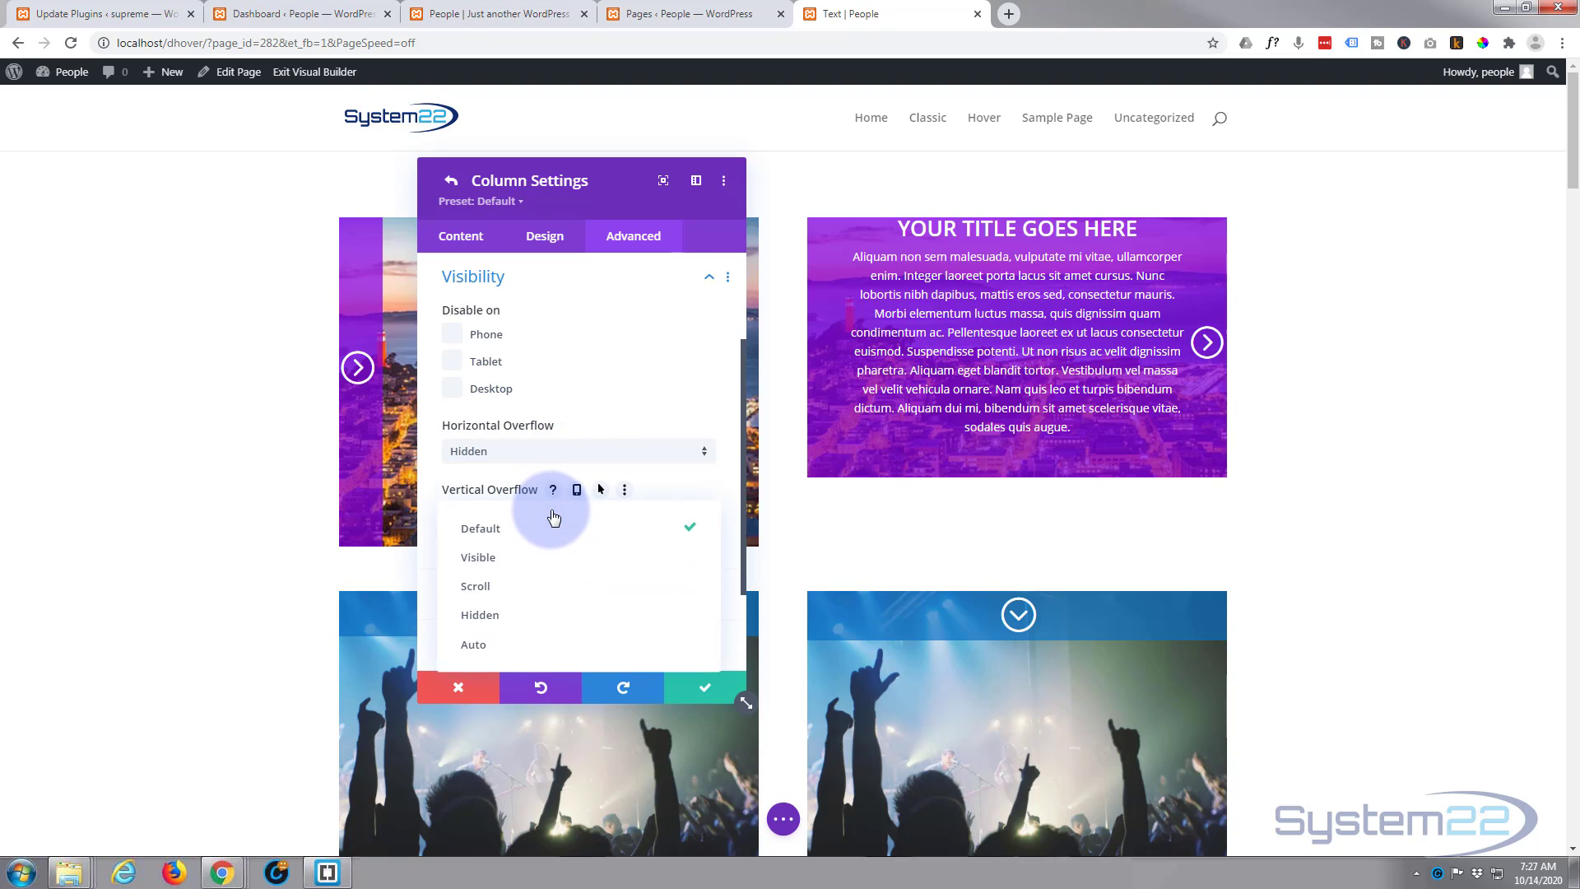
click(539, 613)
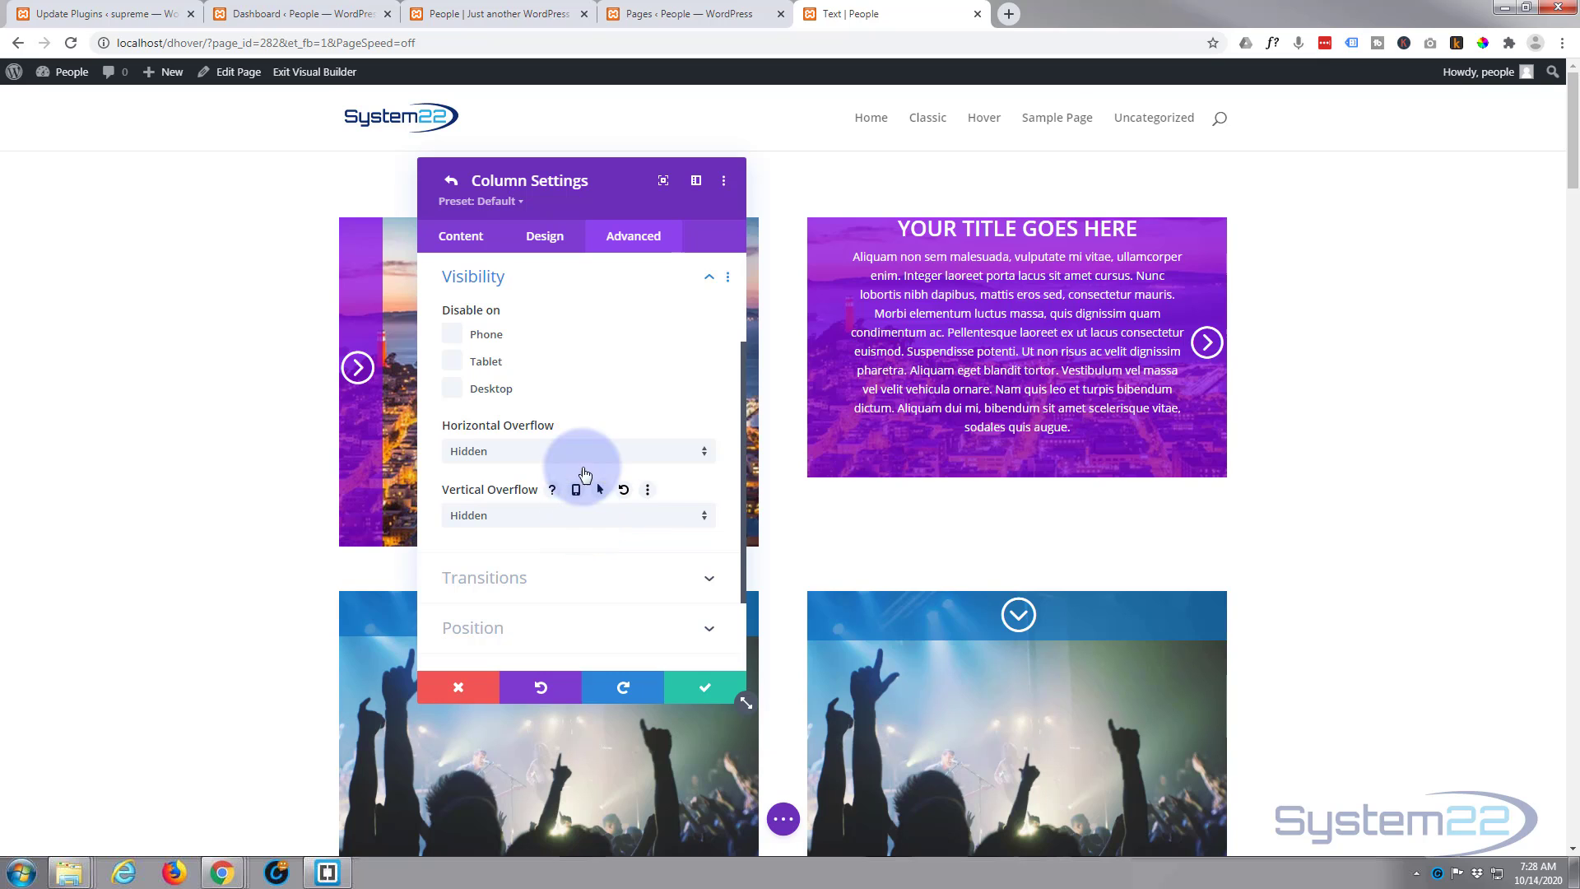
- Add the custom CSS rule height:400px; to the second column's Main Element and save the column and row settings
scroll(580, 380, up, 2)
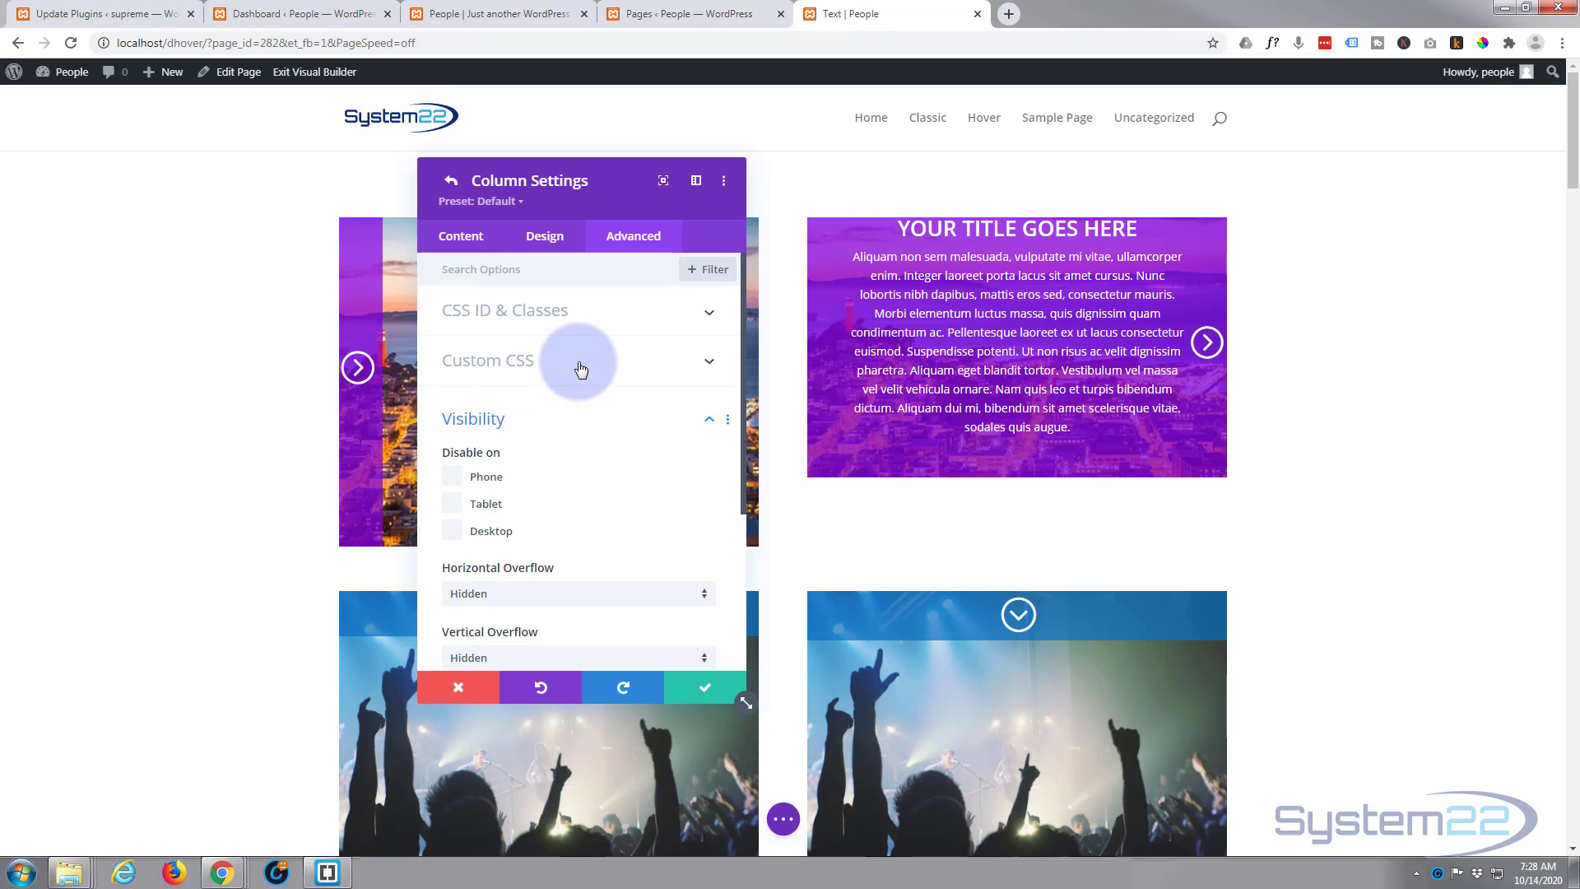
click(580, 368)
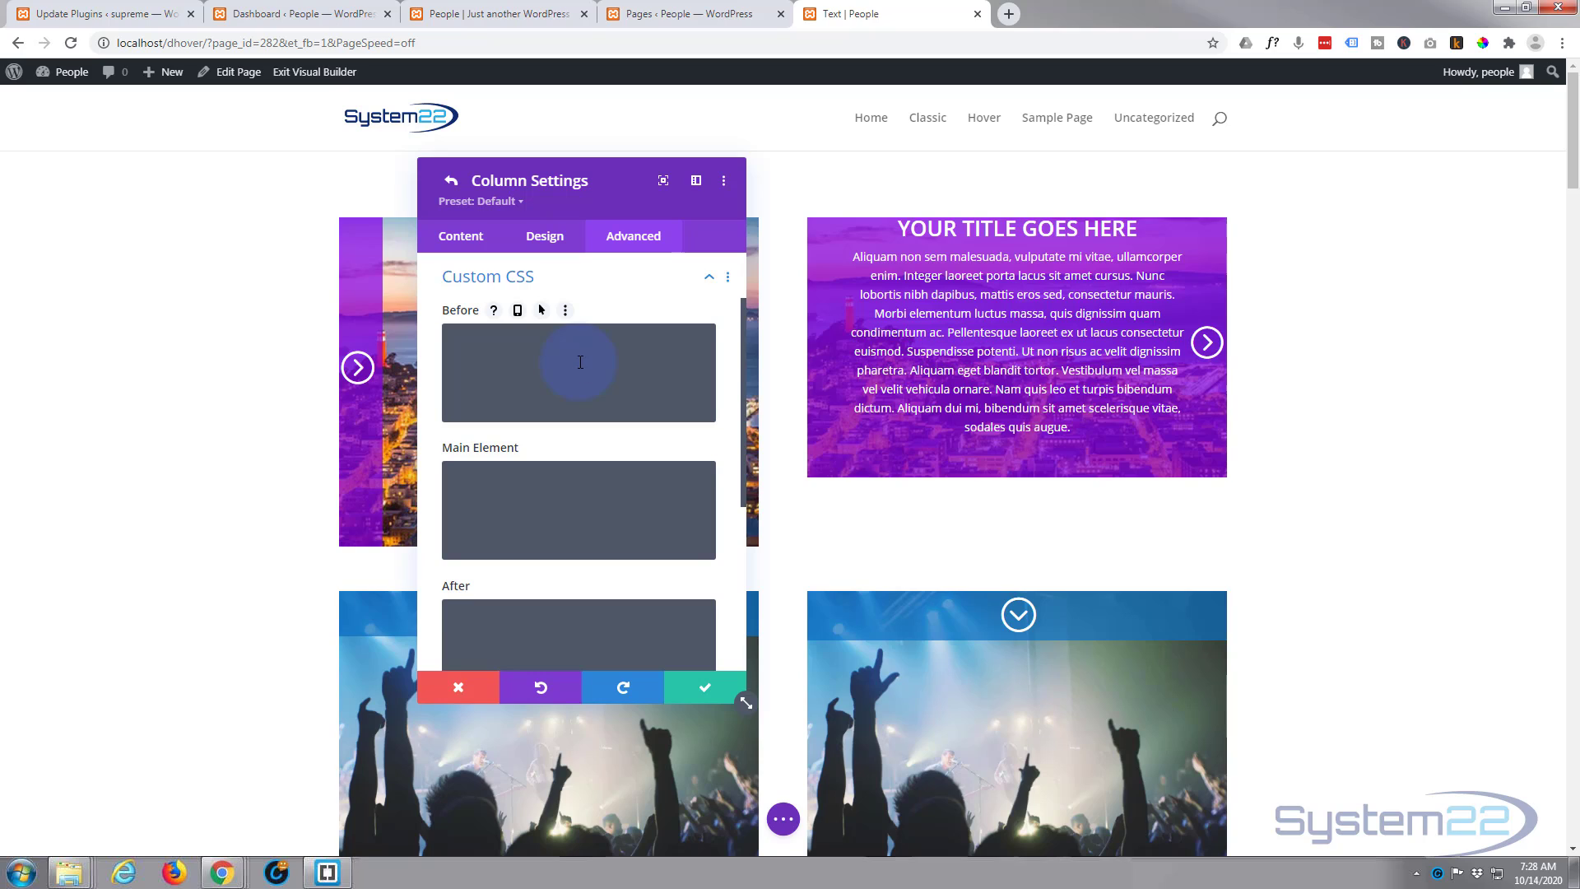
scroll(568, 374, down, 1)
click(499, 387)
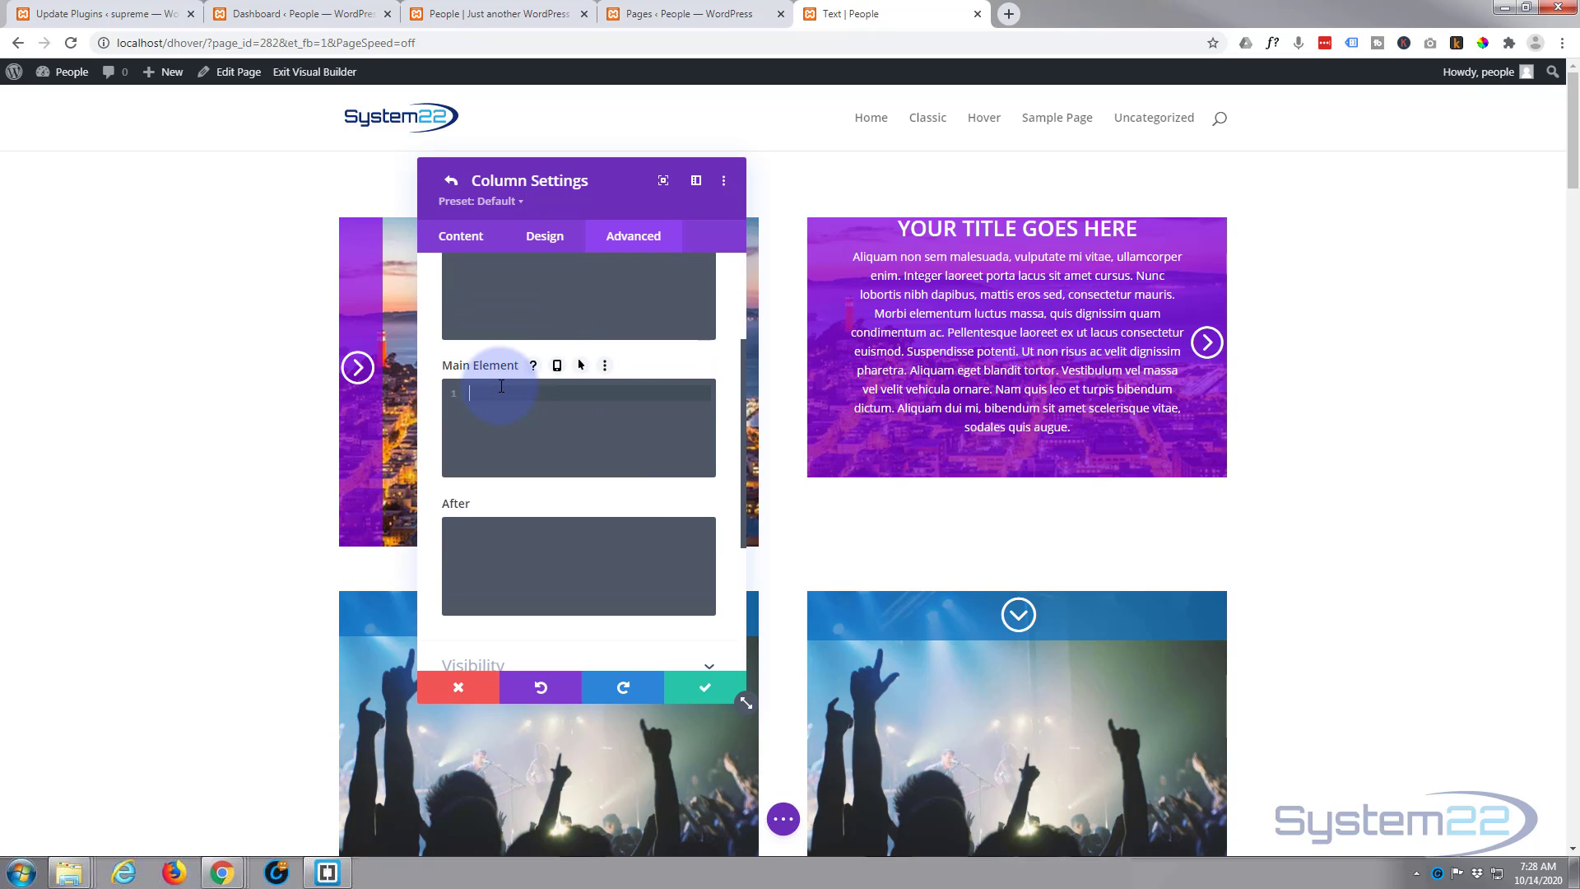
text(height:400px)
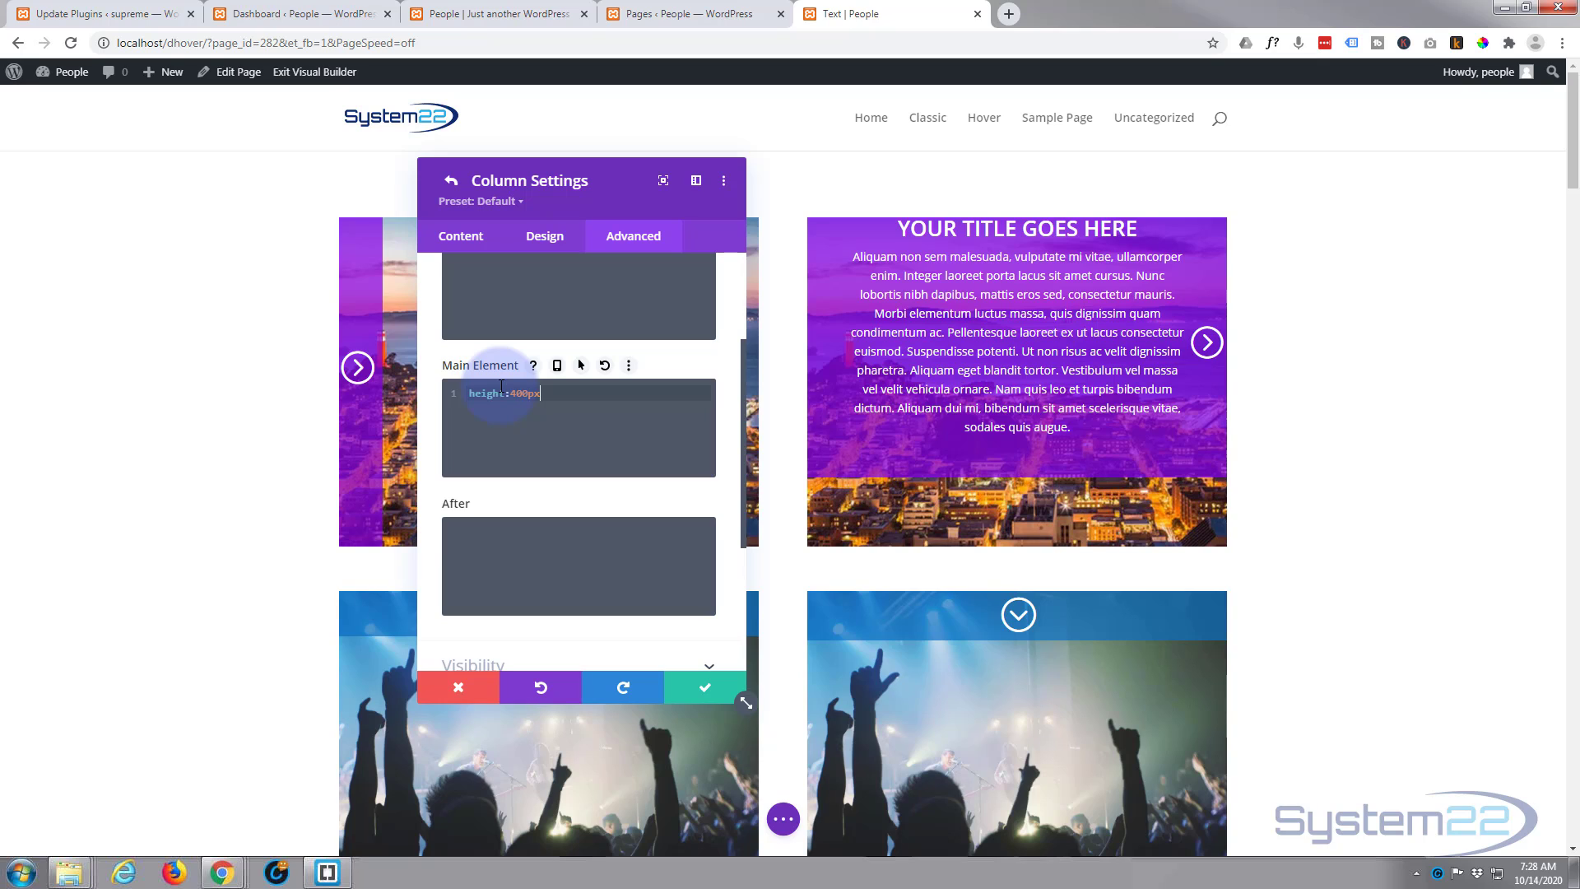
text(;)
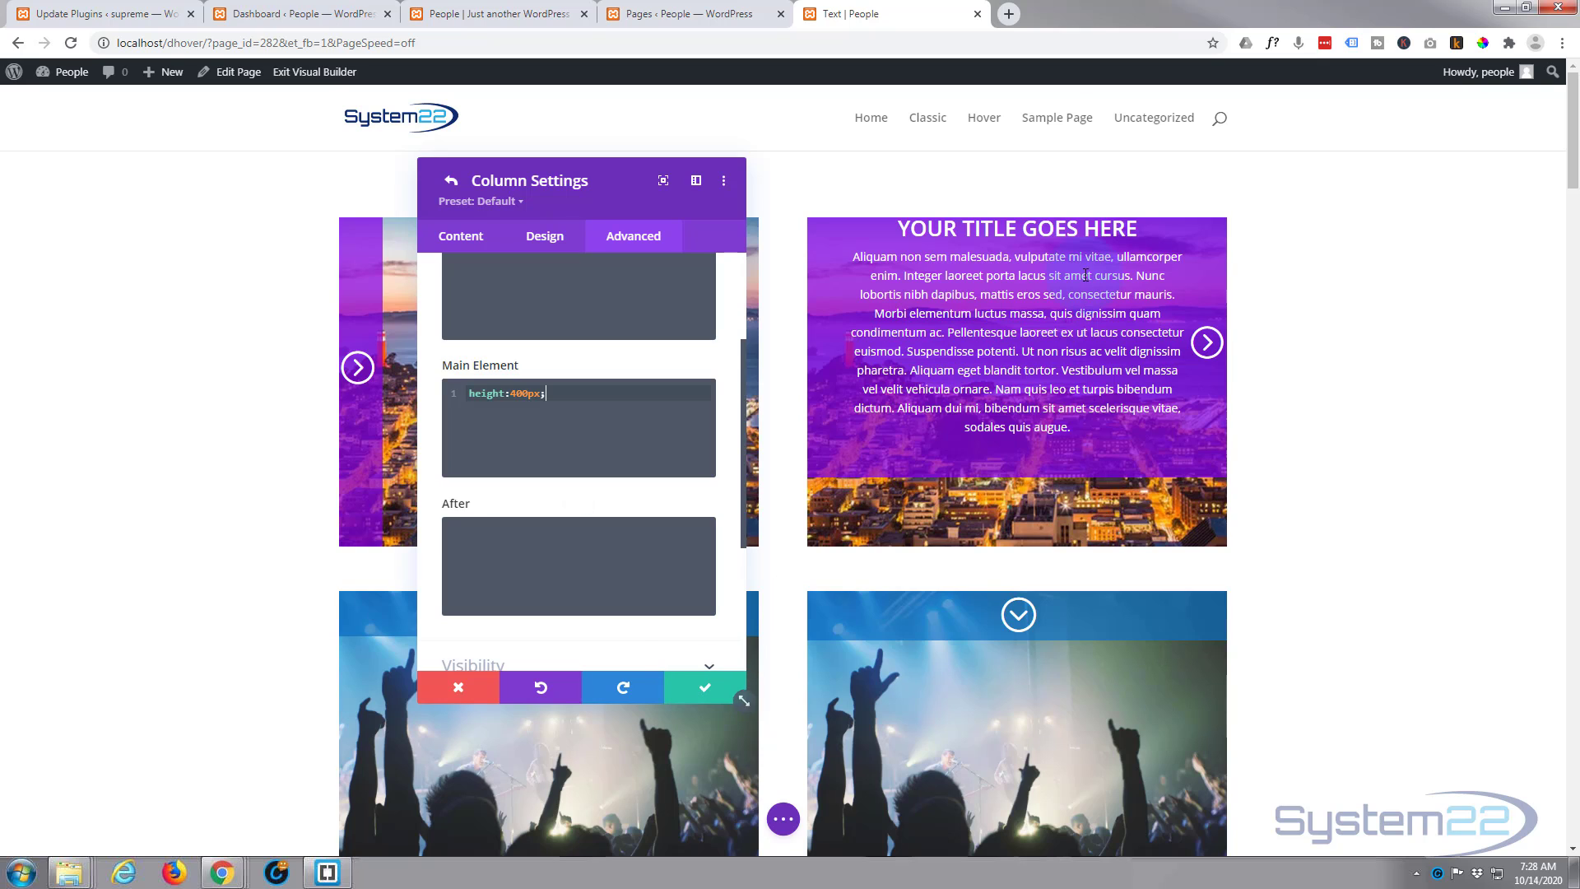
click(703, 686)
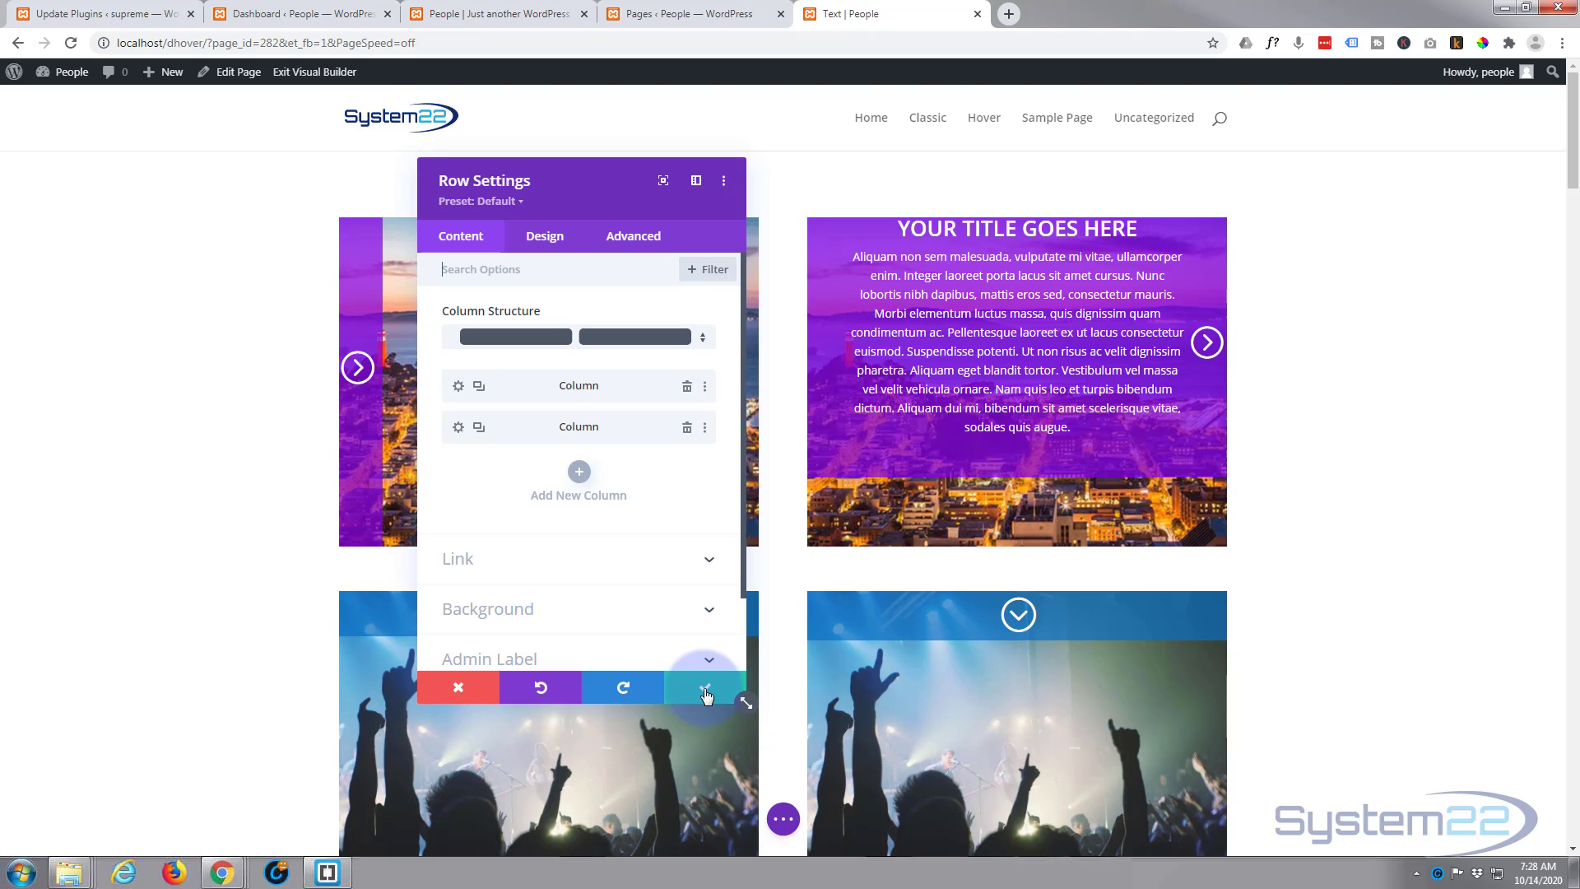
click(704, 687)
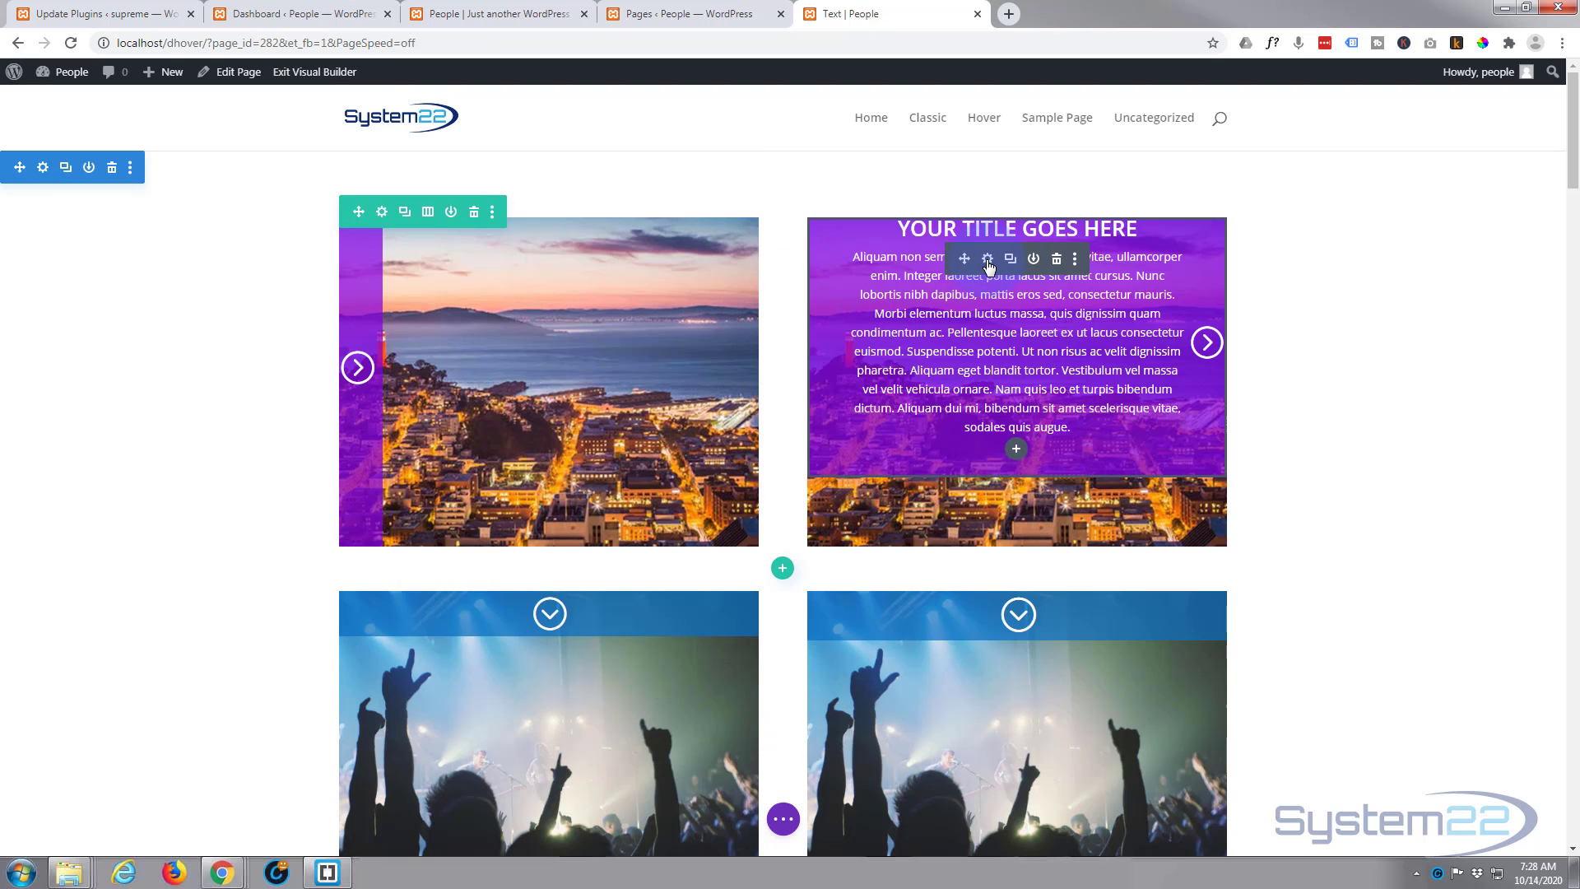
- Set the purple overlay blurb's top and bottom padding to a linked 70px
click(988, 260)
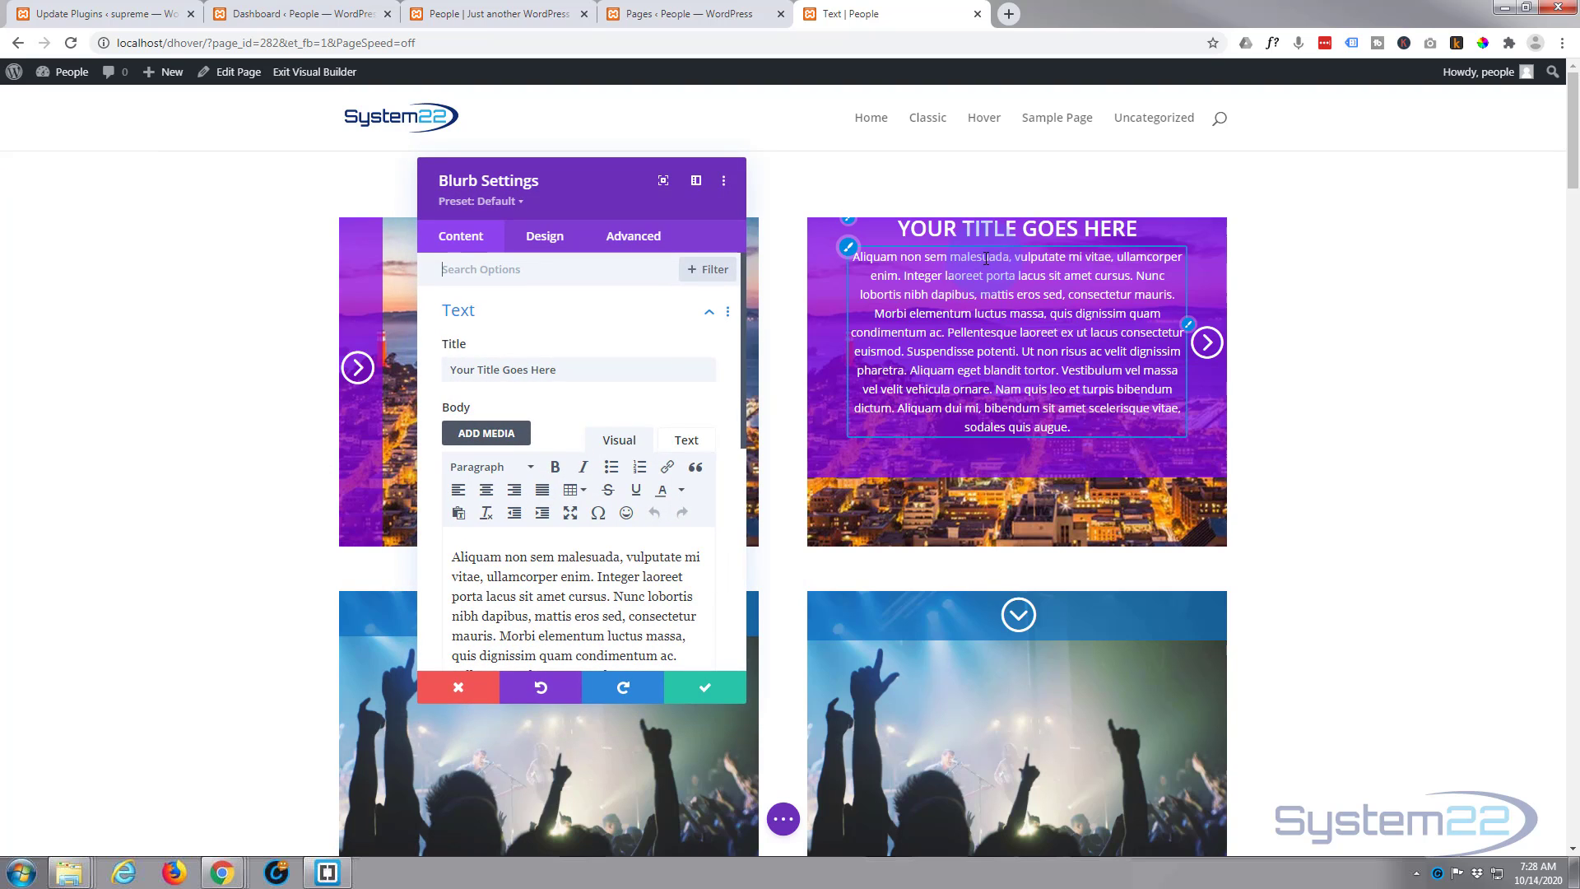
click(544, 245)
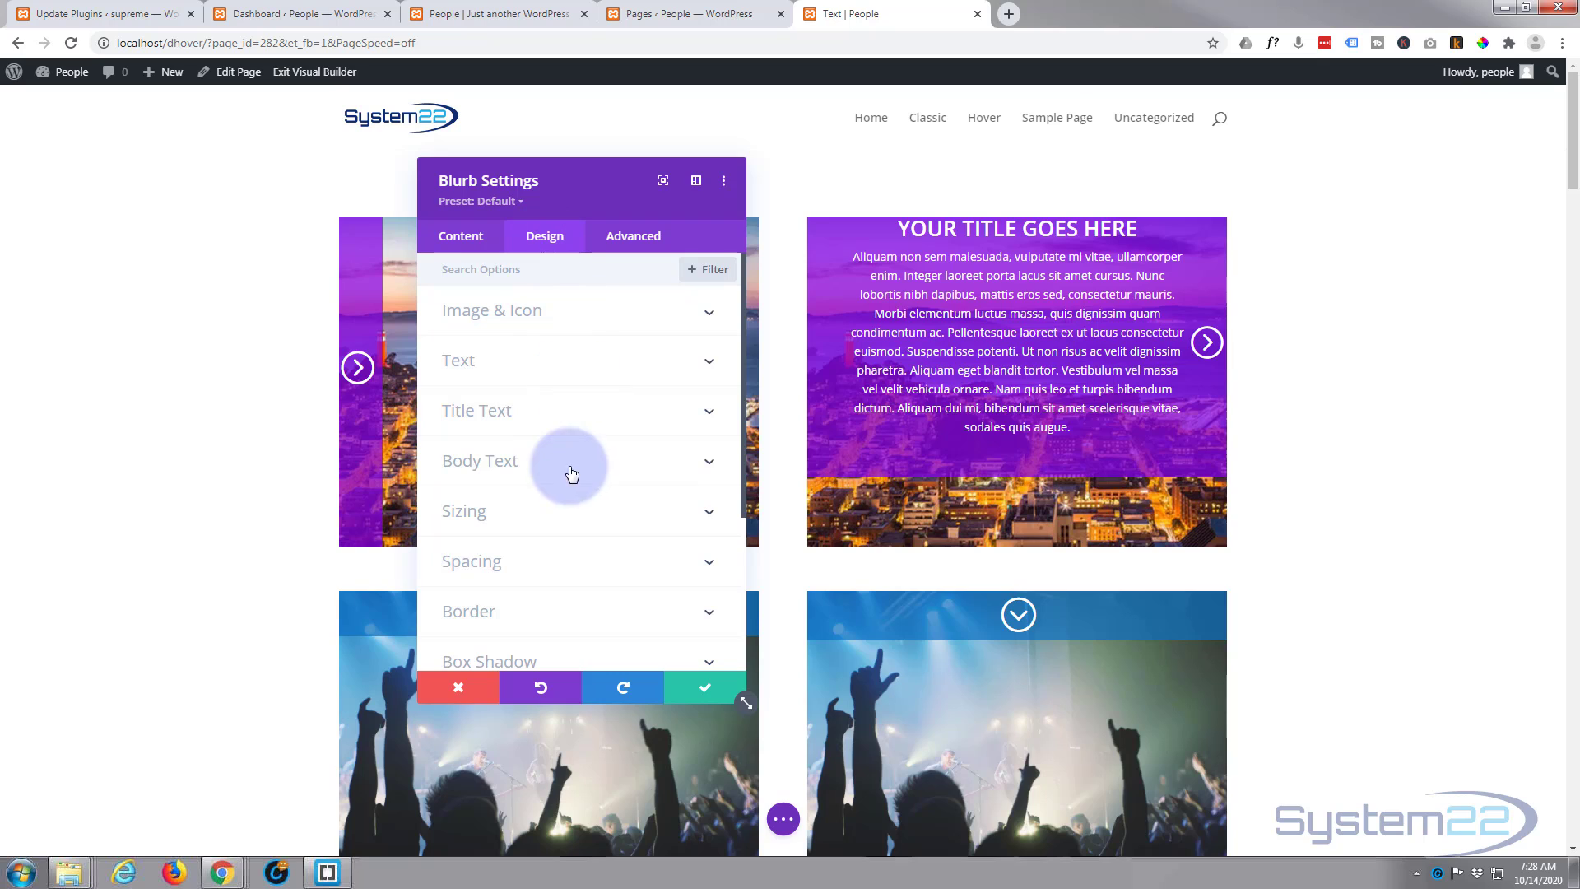
click(539, 568)
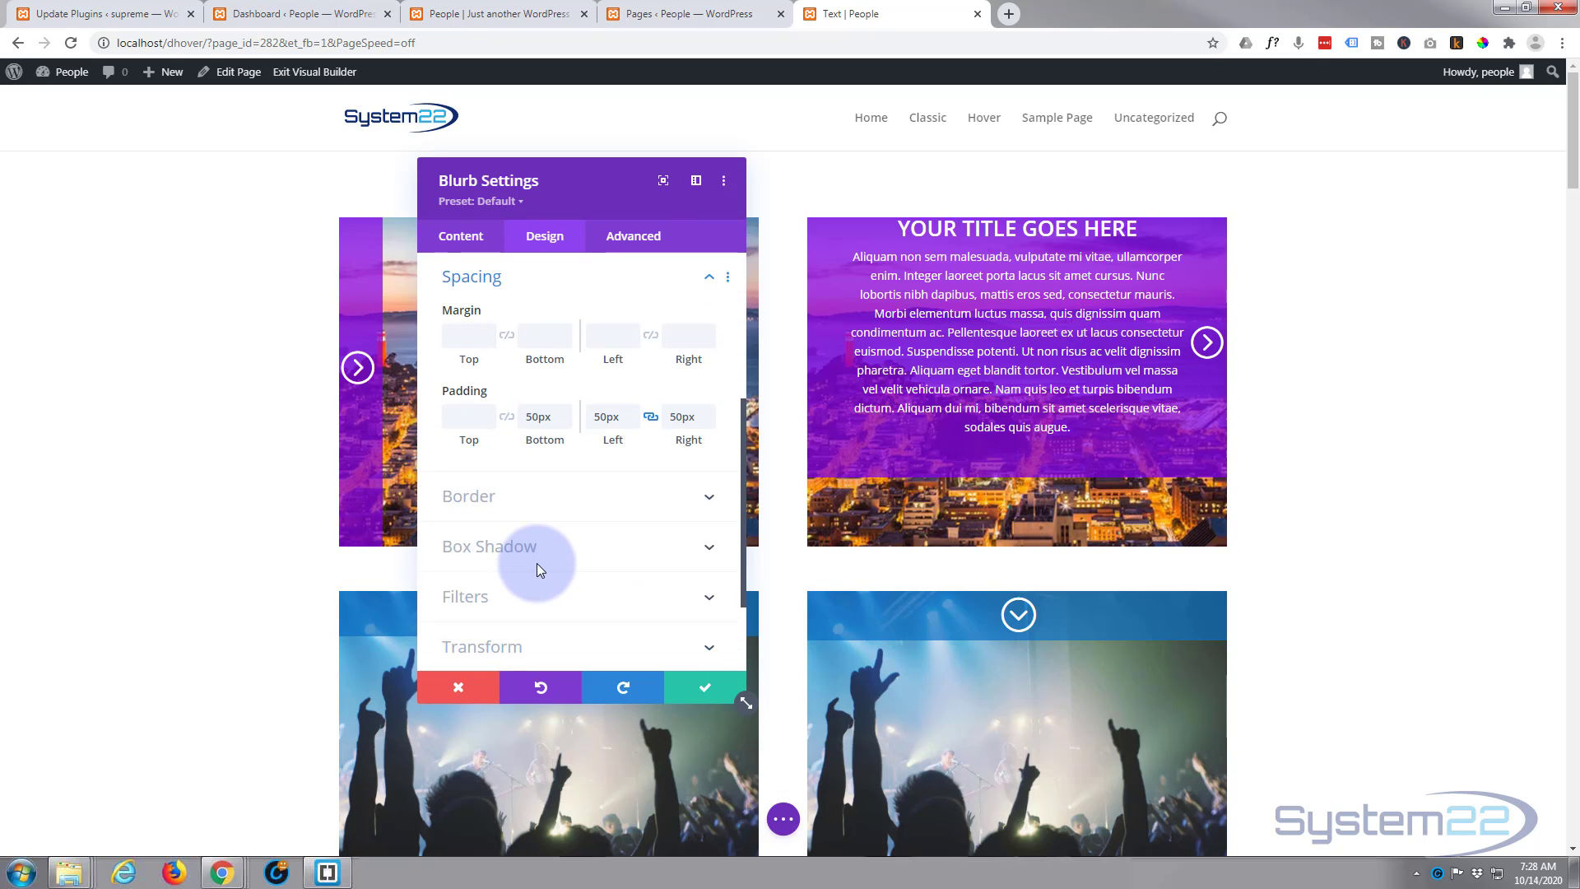
click(451, 417)
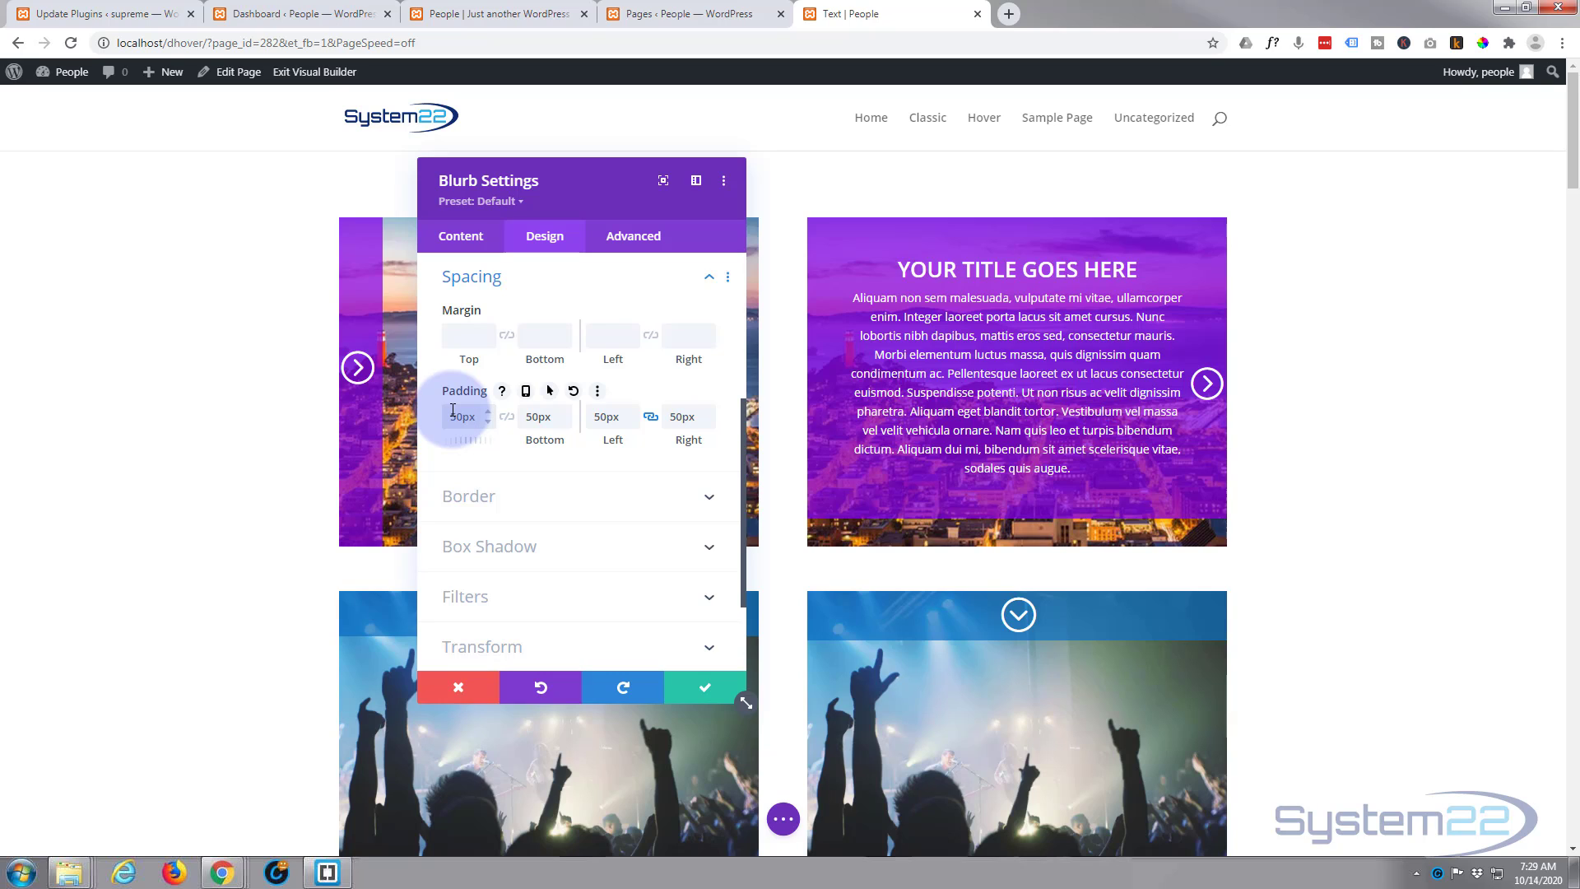
click(531, 417)
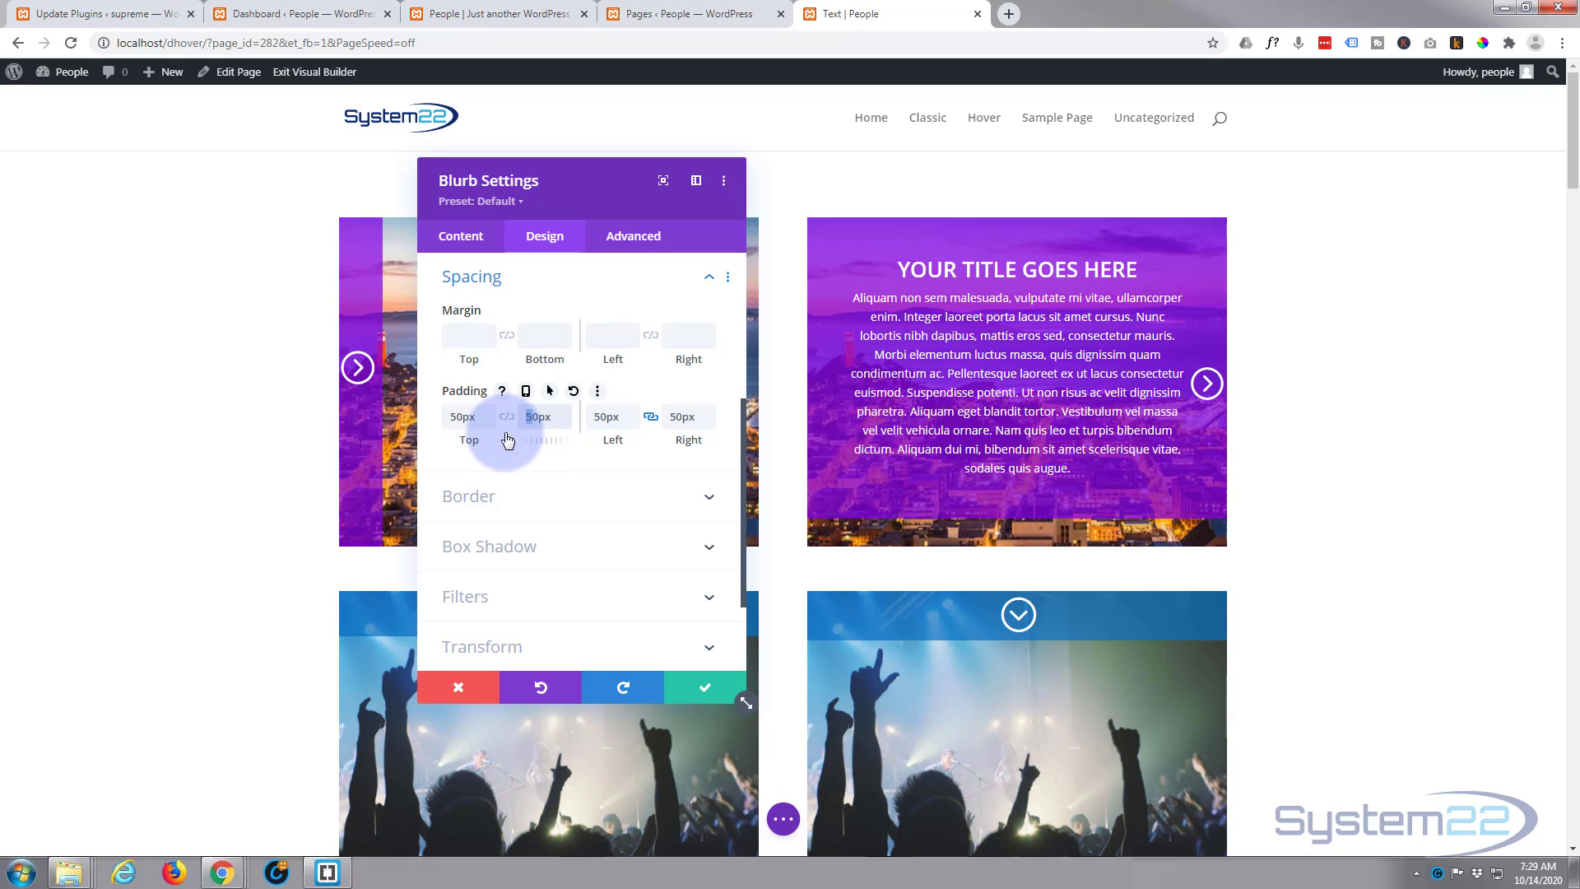
text(10)
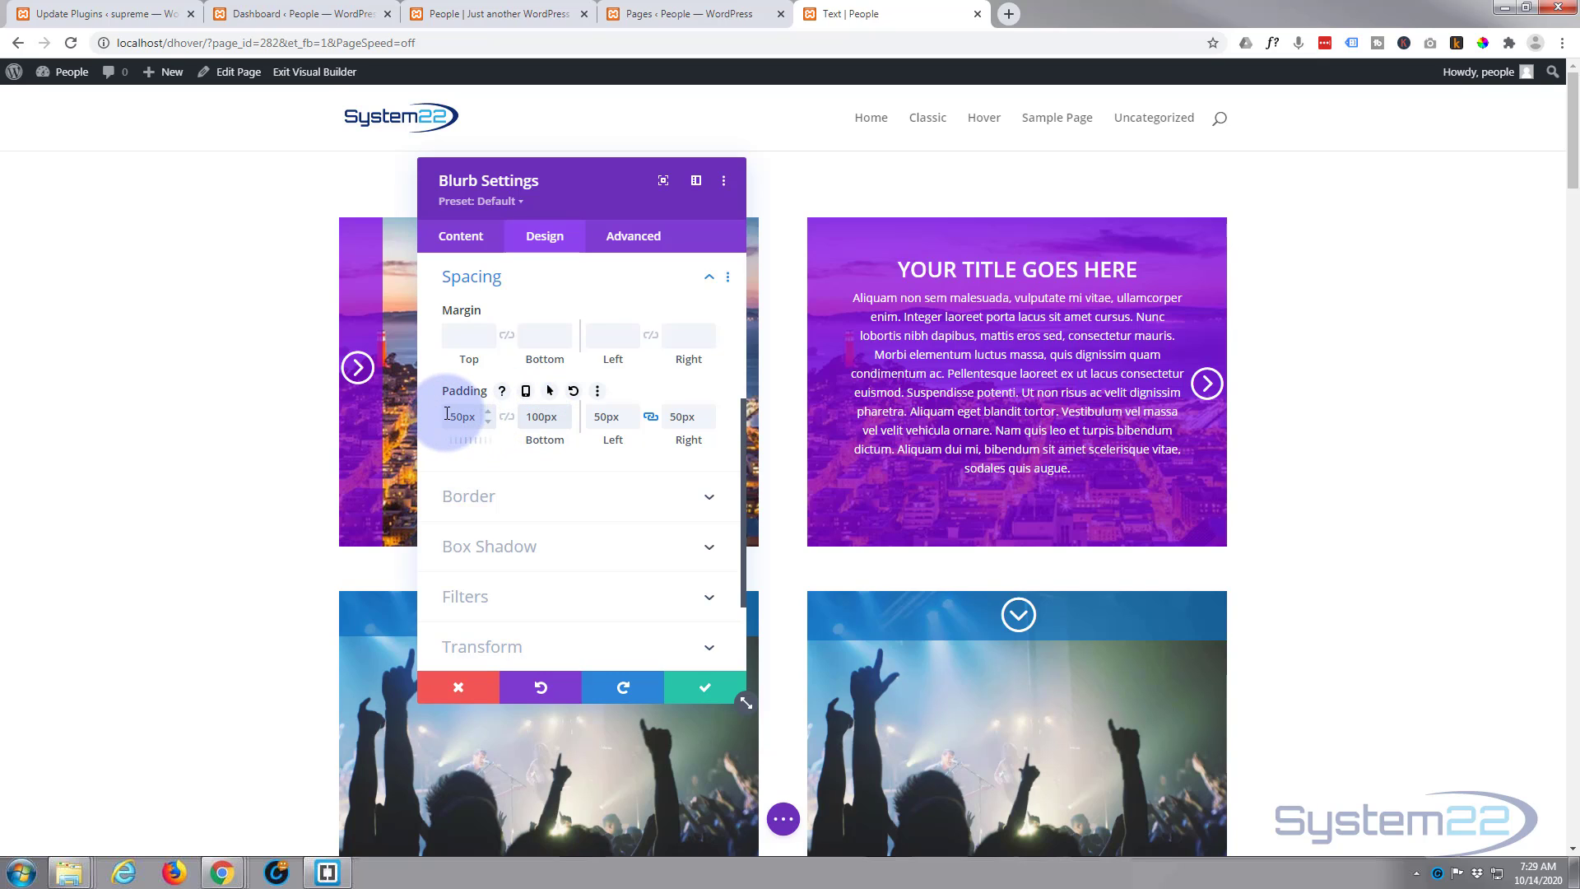
drag(447, 415, 460, 417)
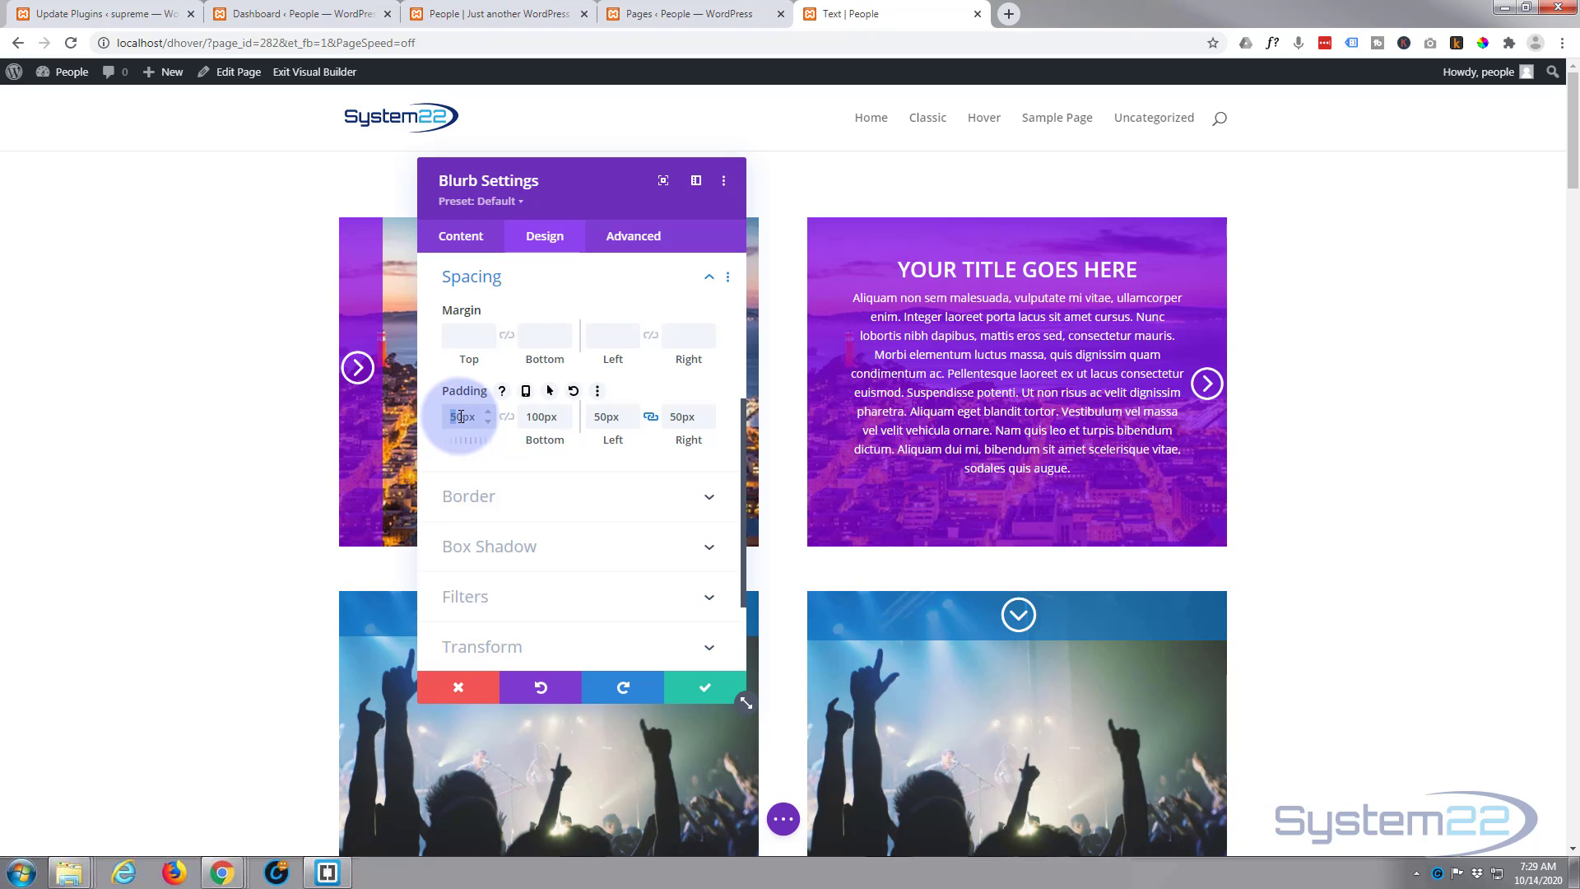
text(70)
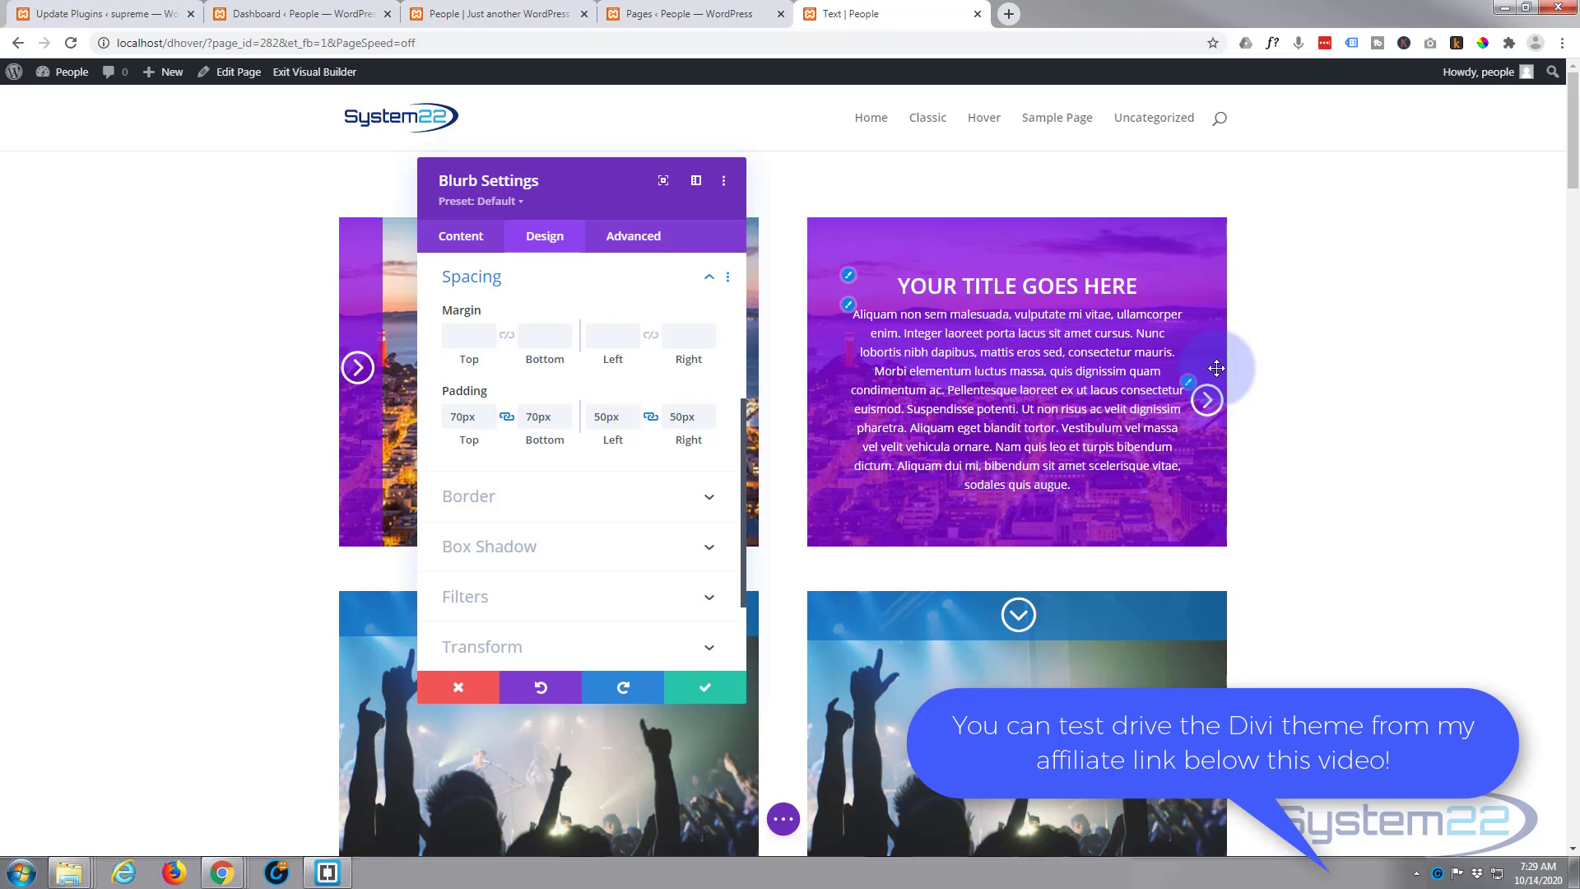
- Change the margin-top rule in the blurb's Blurb Image custom CSS to 100px
click(626, 240)
click(546, 359)
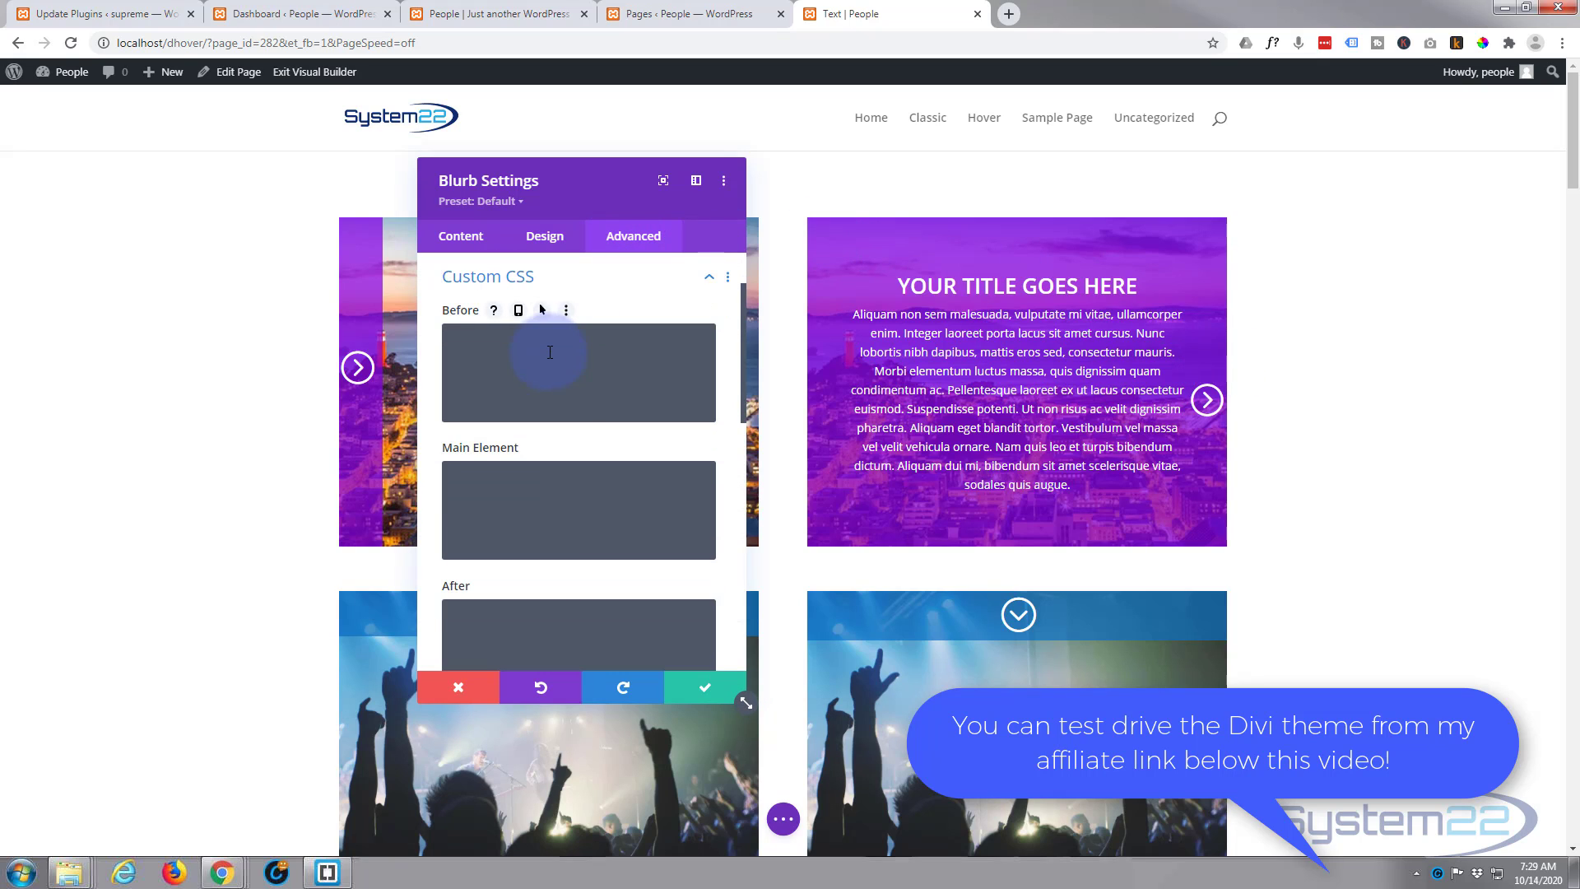
scroll(559, 370, down, 4)
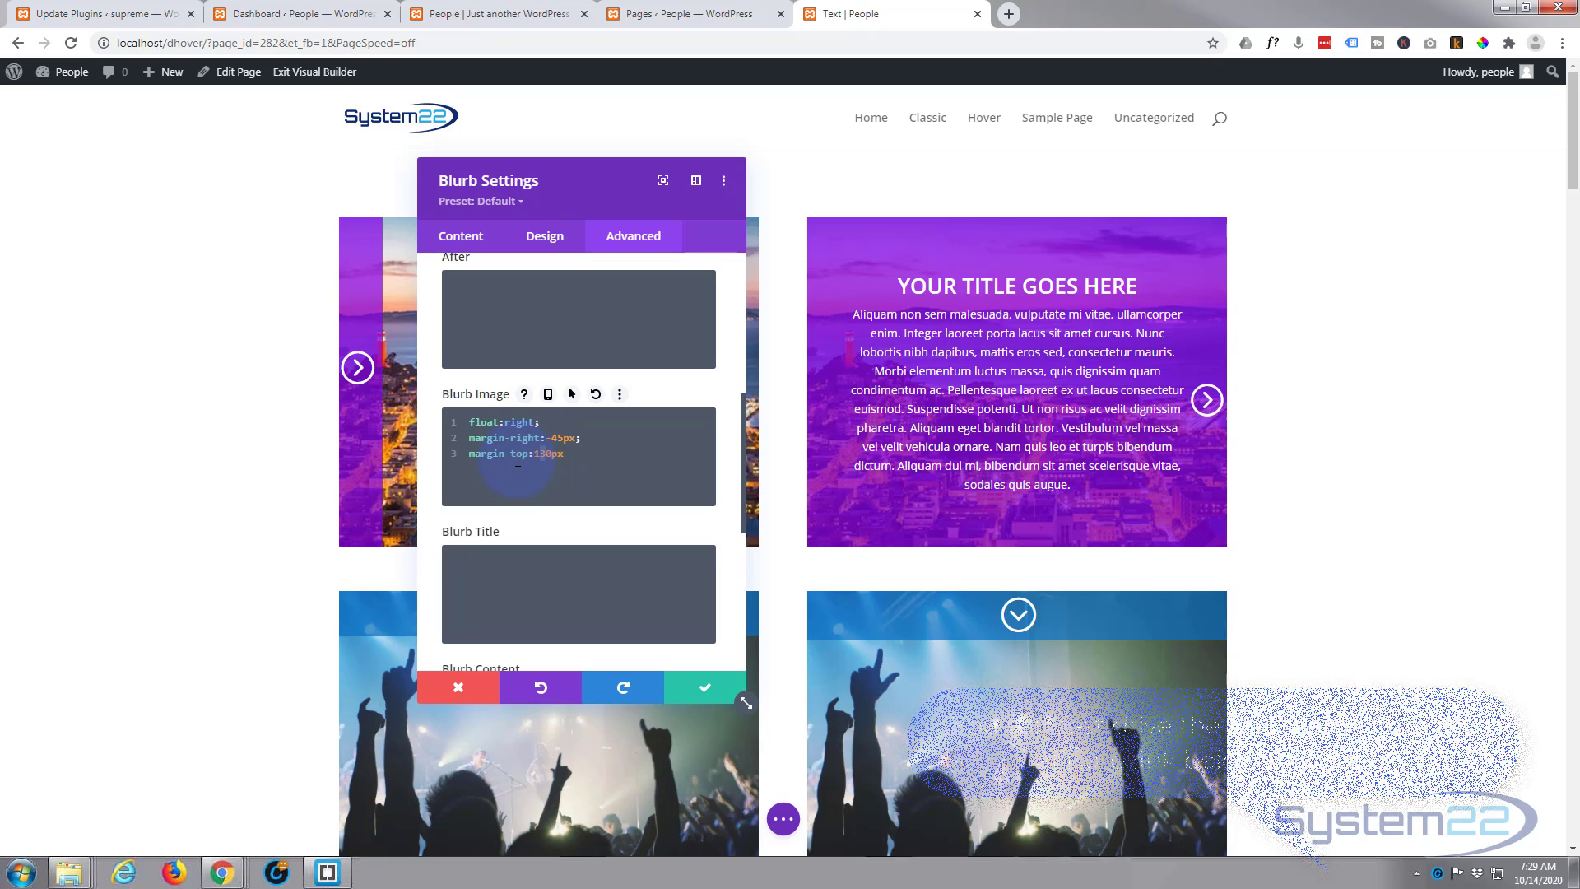
text(0)
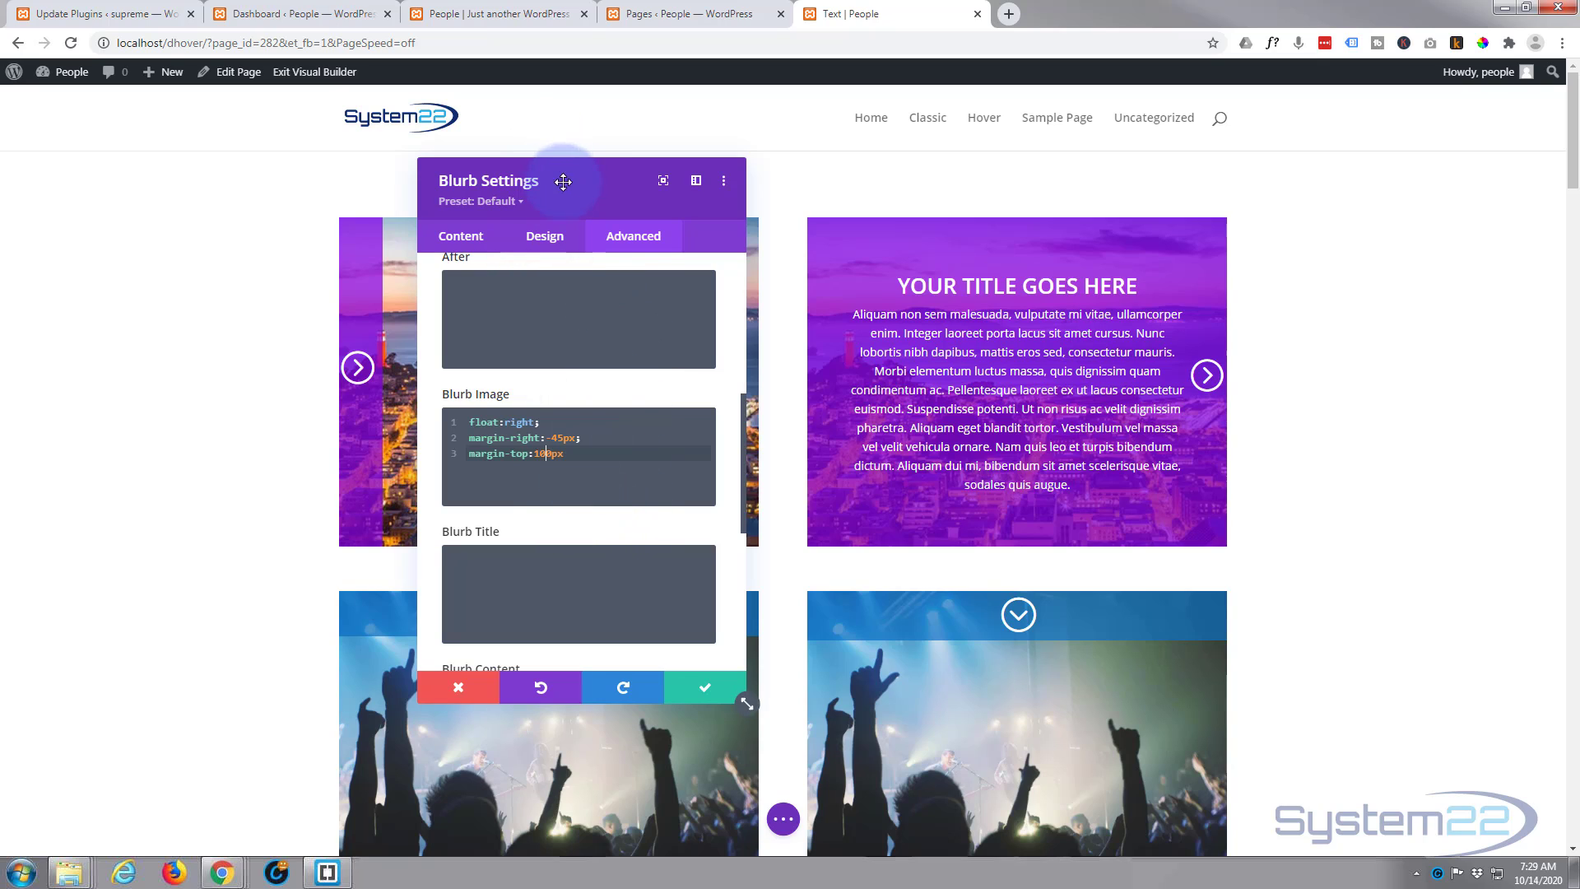
- Unlink the blurb's Transform Translate axes and shift it horizontally to -464px, leaving only a narrow purple strip over the photo
click(556, 237)
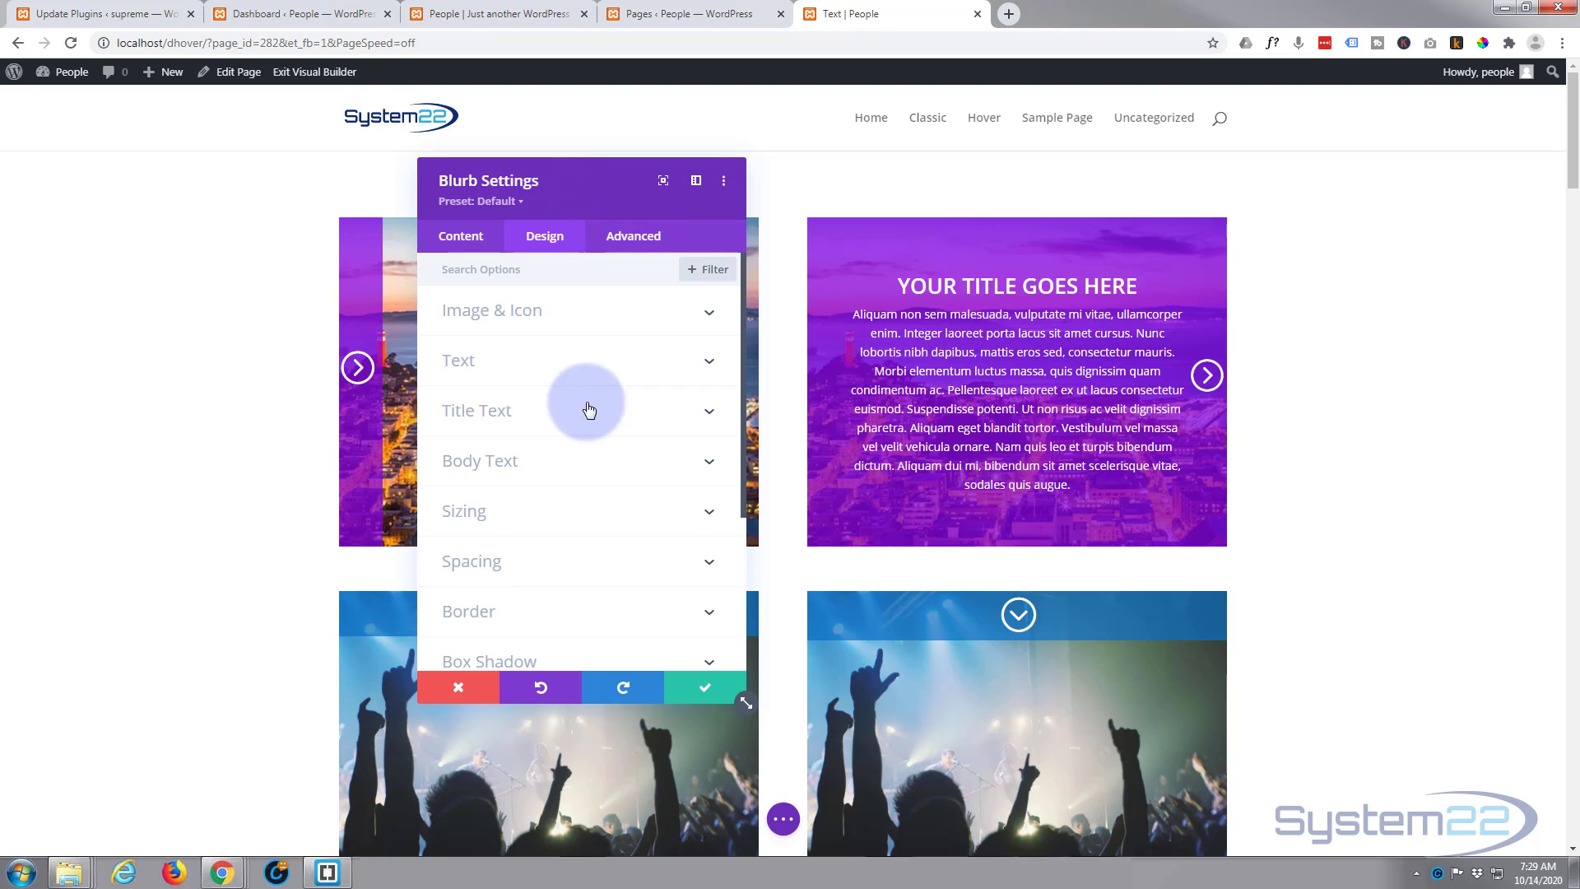
scroll(574, 448, down, 3)
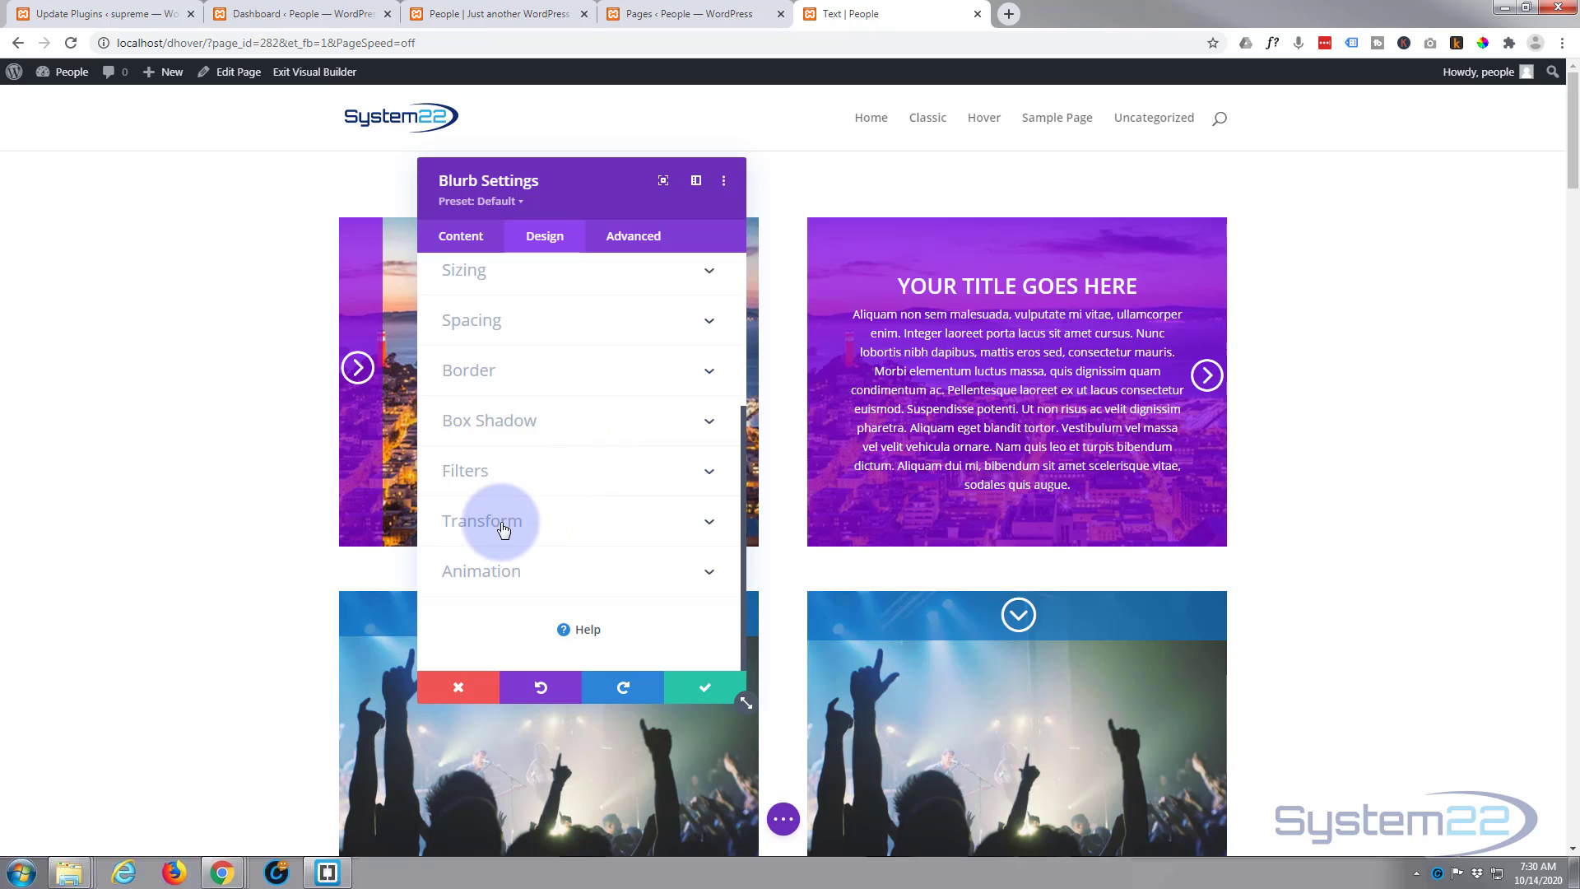
click(543, 525)
scroll(540, 522, down, 1)
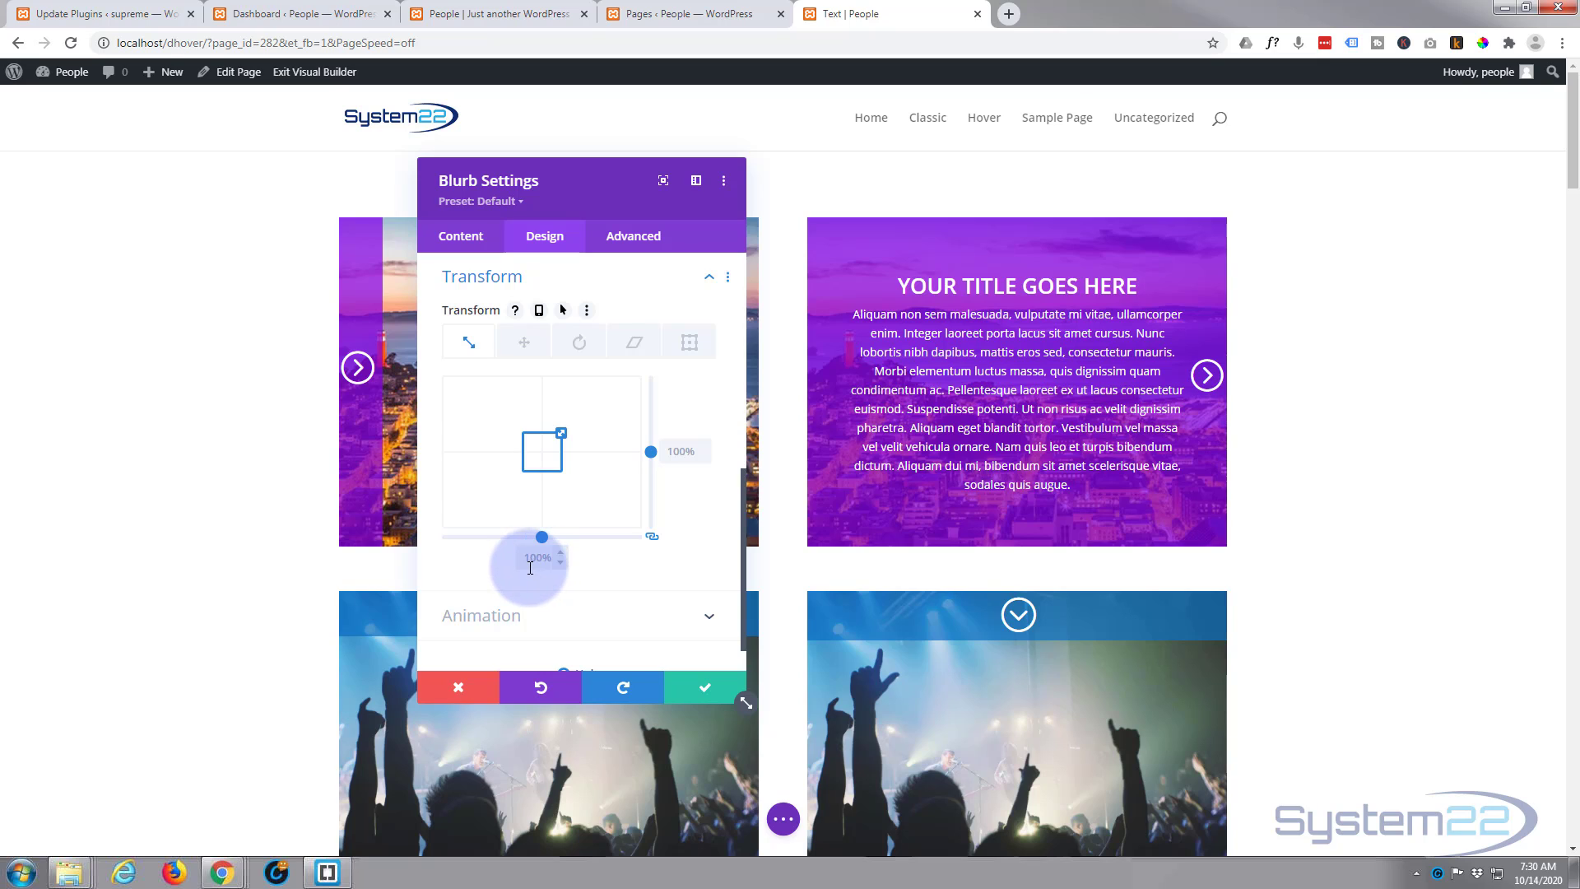
click(528, 344)
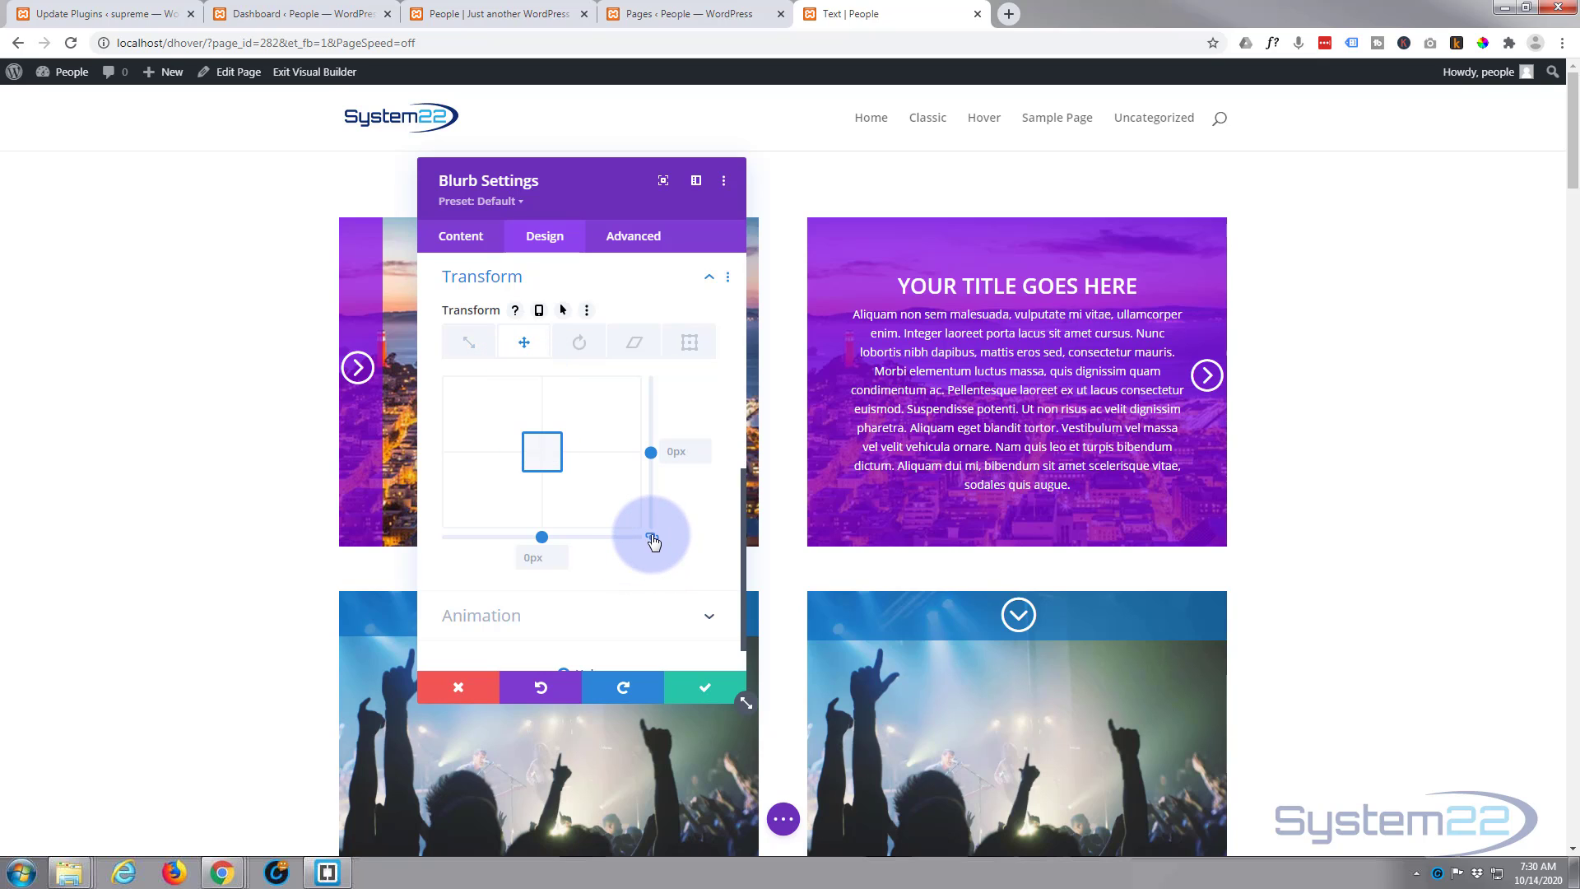
click(653, 539)
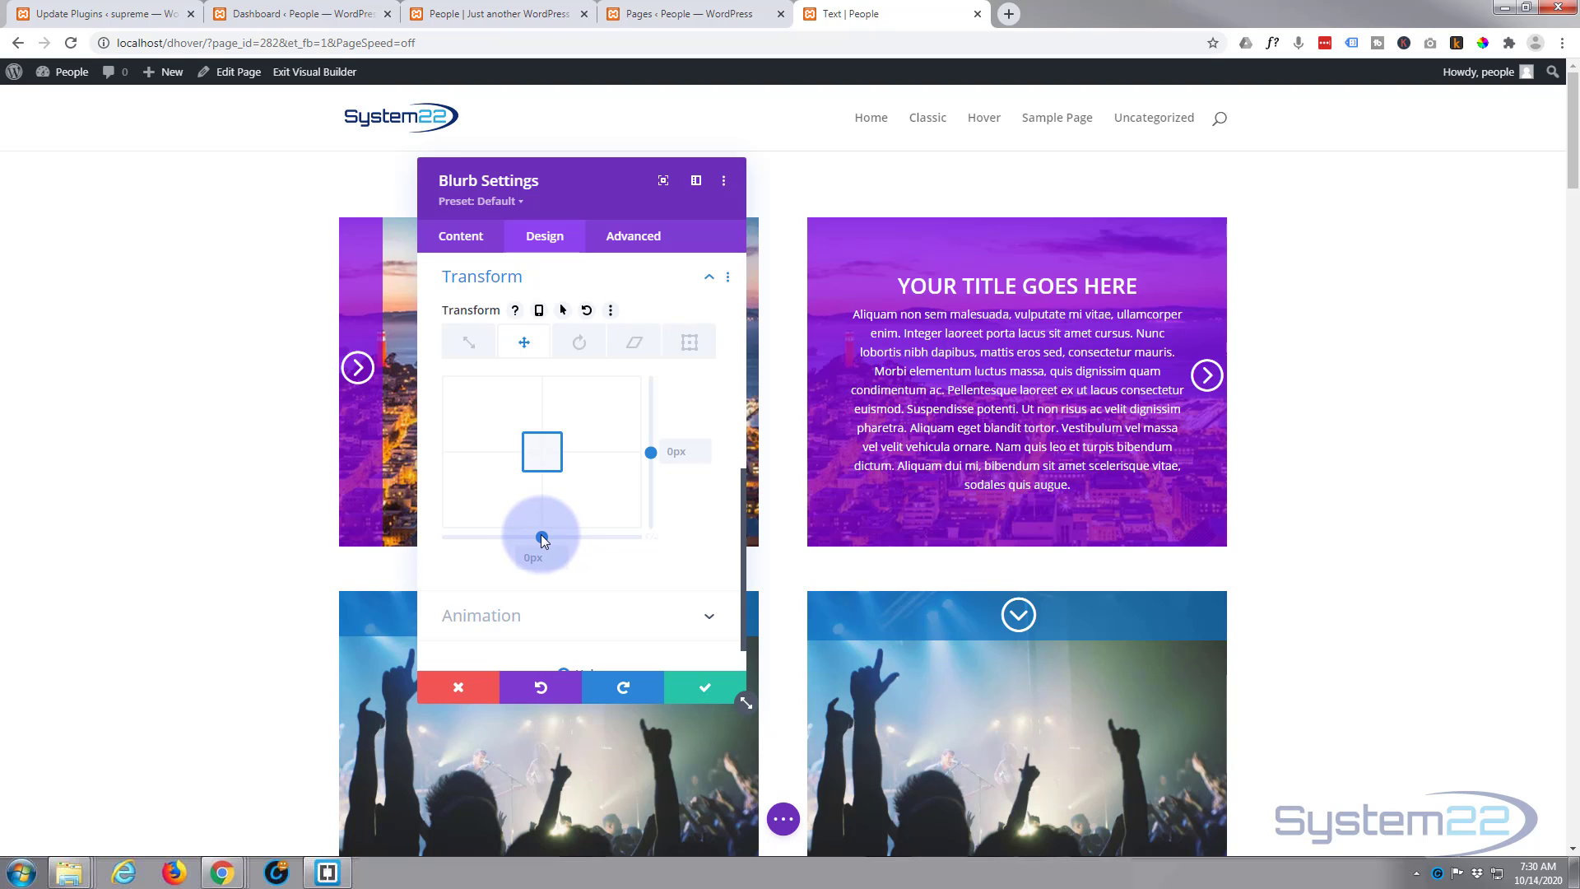
drag(542, 537, 408, 536)
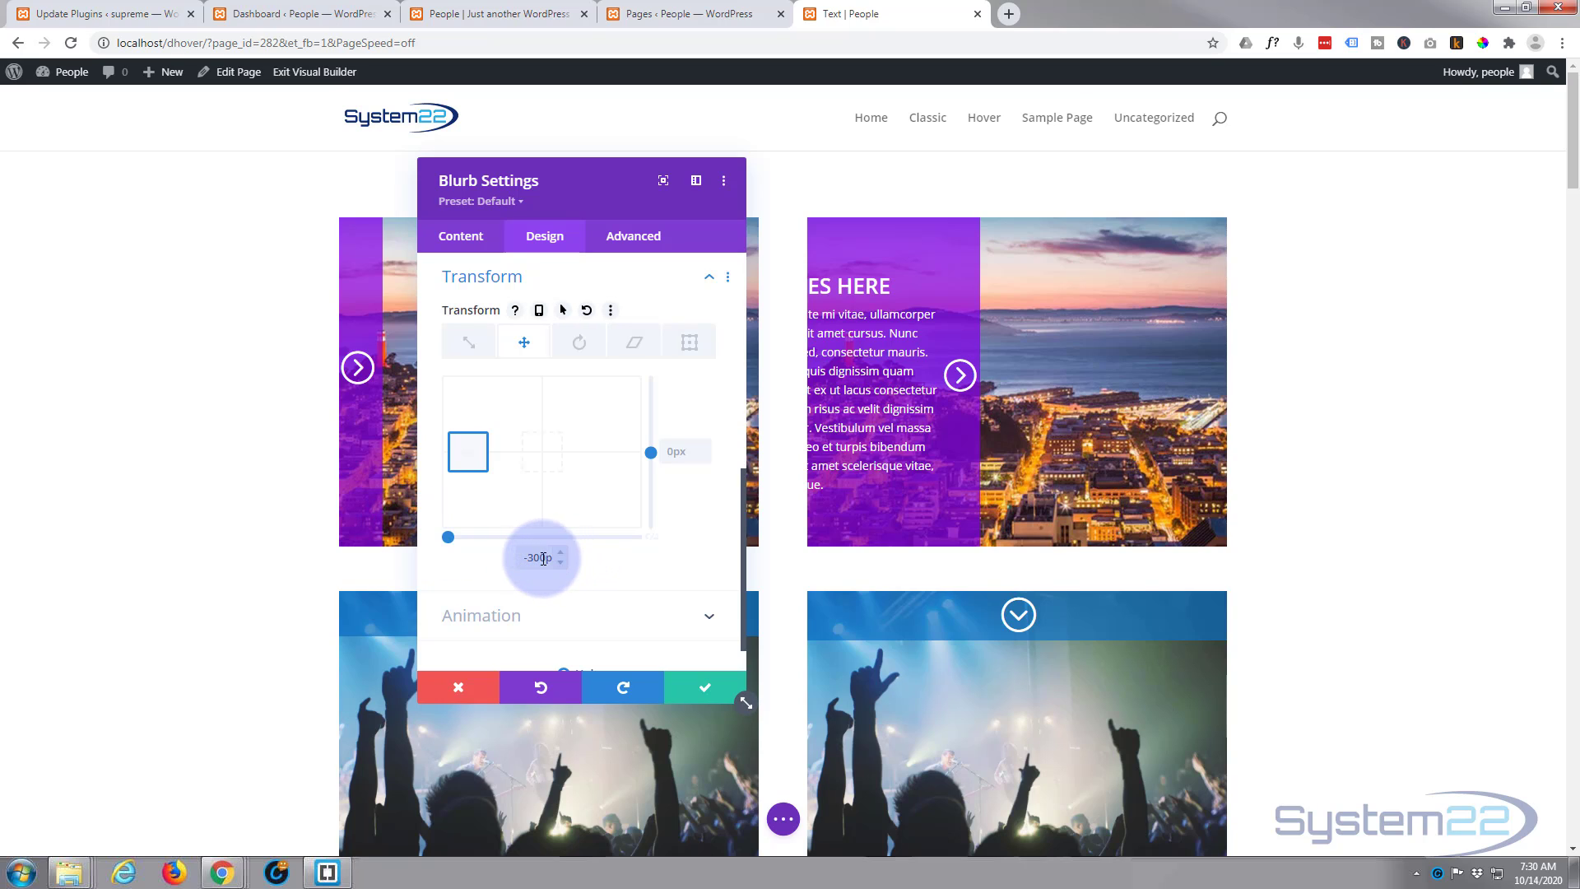
drag(462, 452, 428, 453)
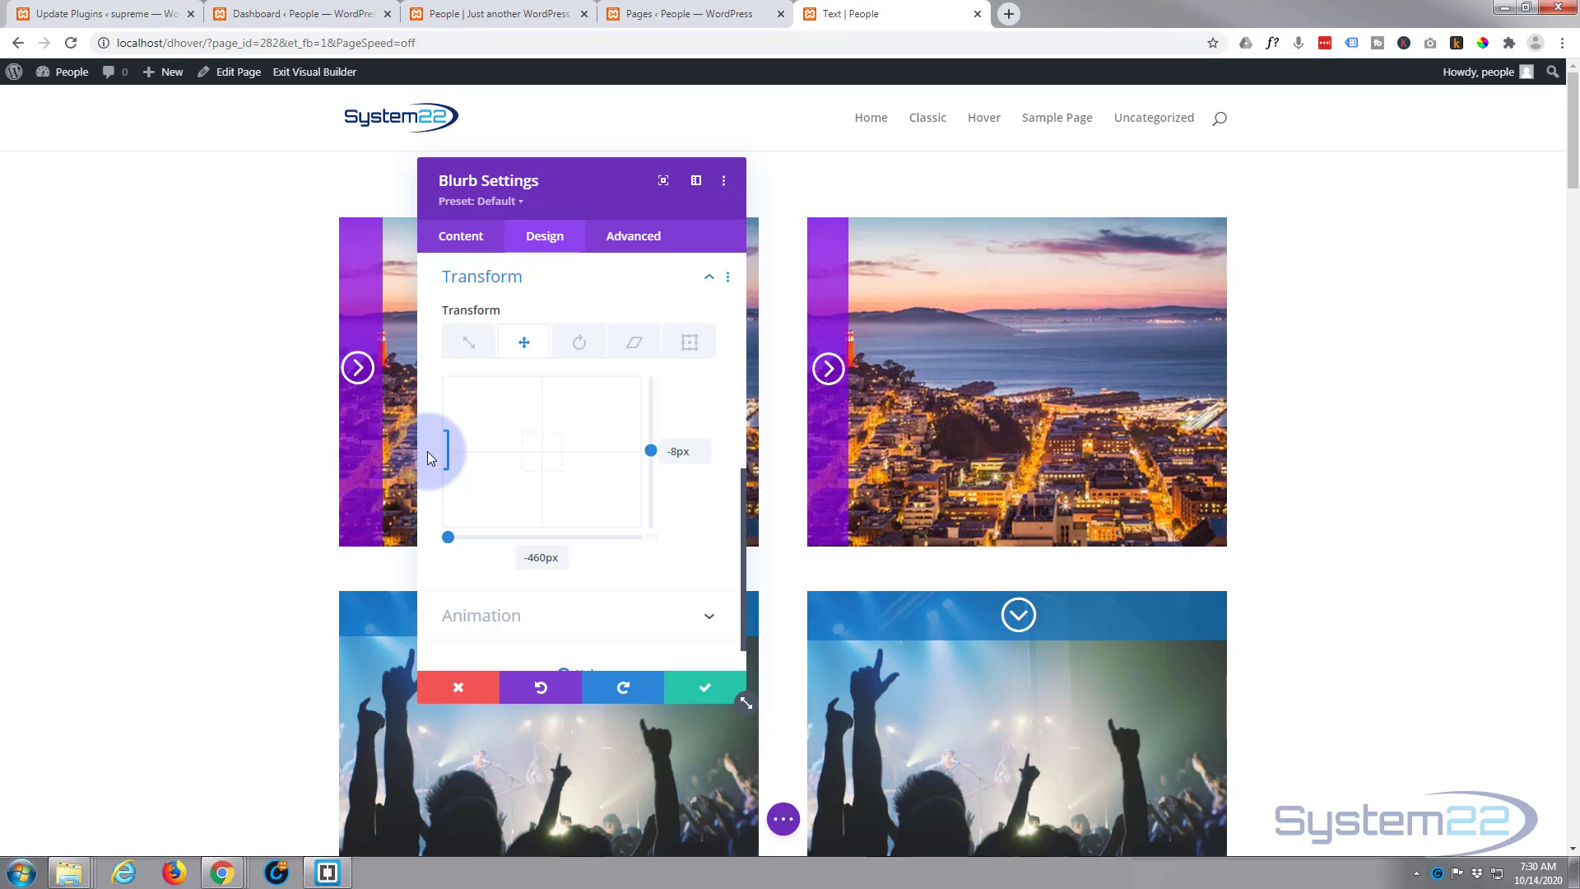
drag(427, 452, 451, 457)
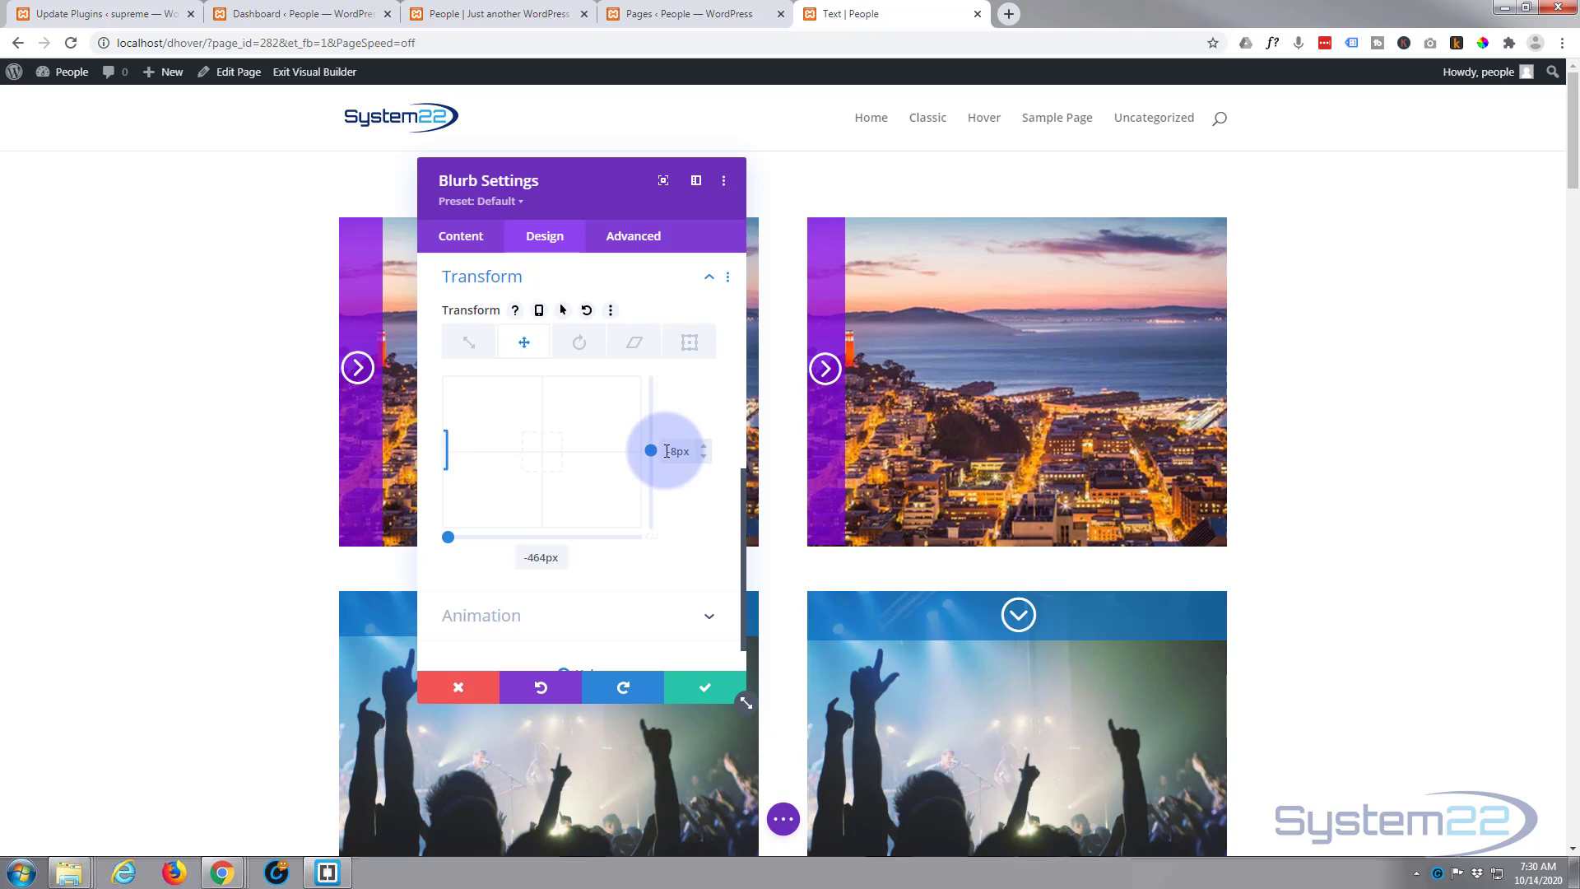
- Reset the blurb's vertical translate to 0px and fine-tune its horizontal translate to -464px
drag(667, 451, 679, 461)
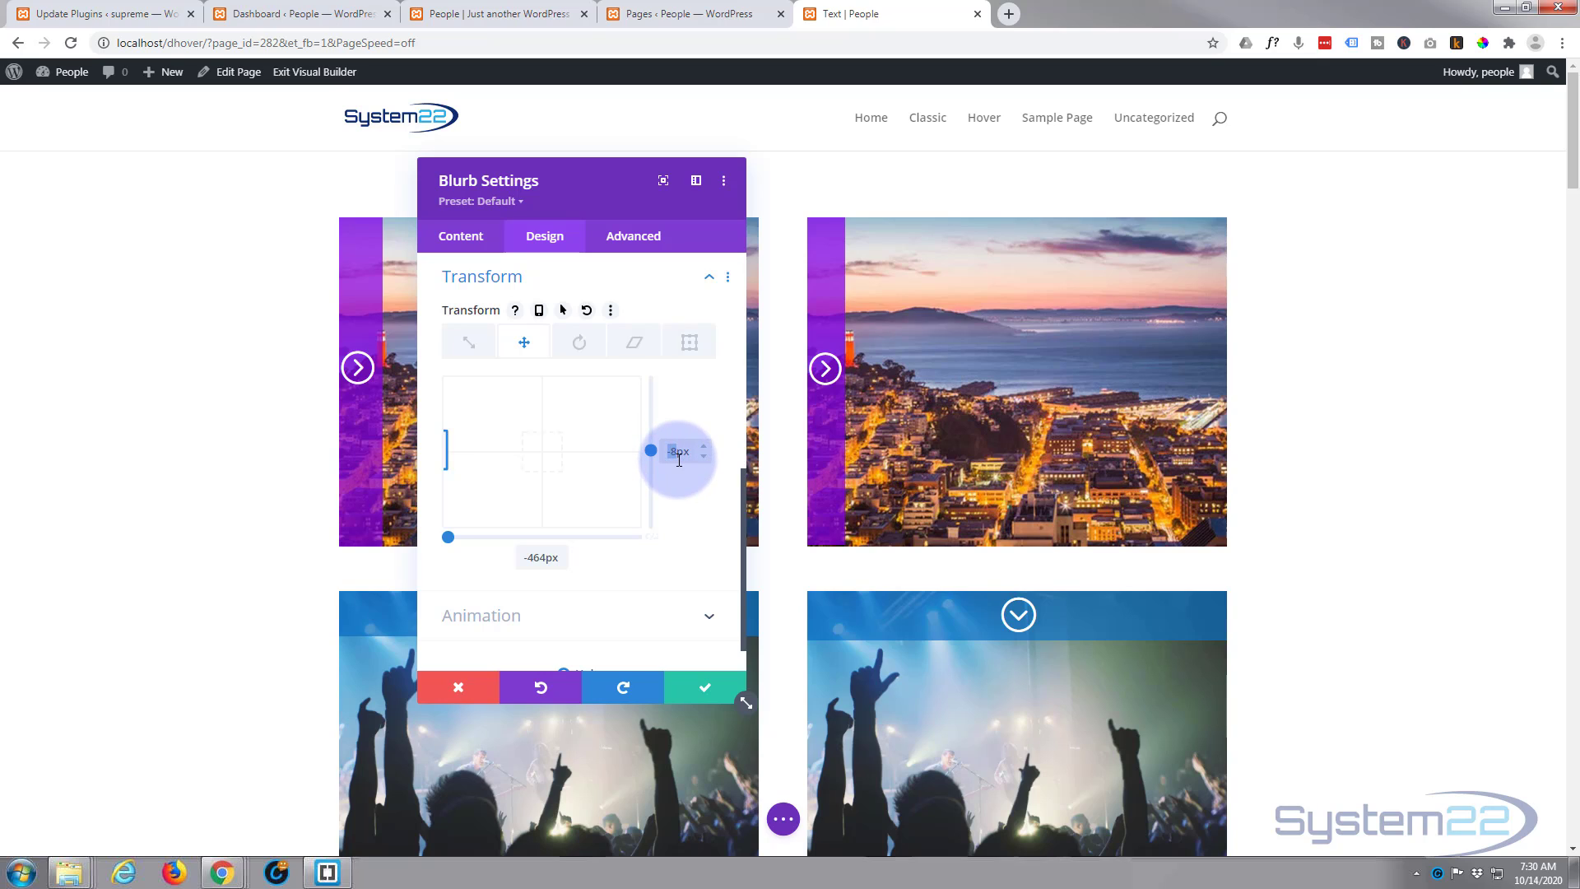
text(0)
key(BackSpace)
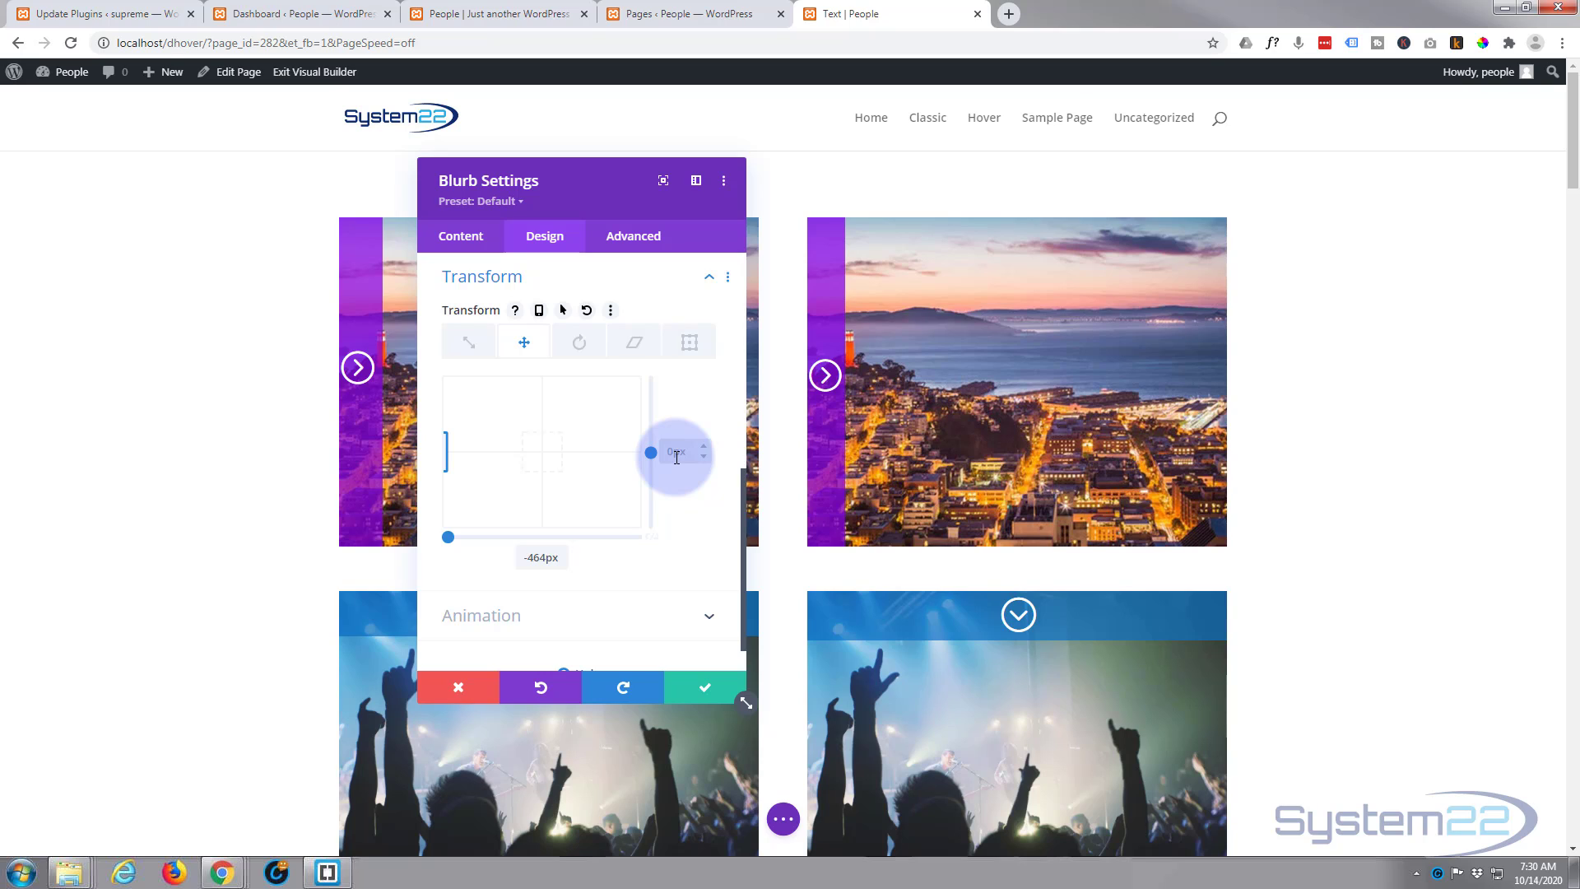
click(562, 564)
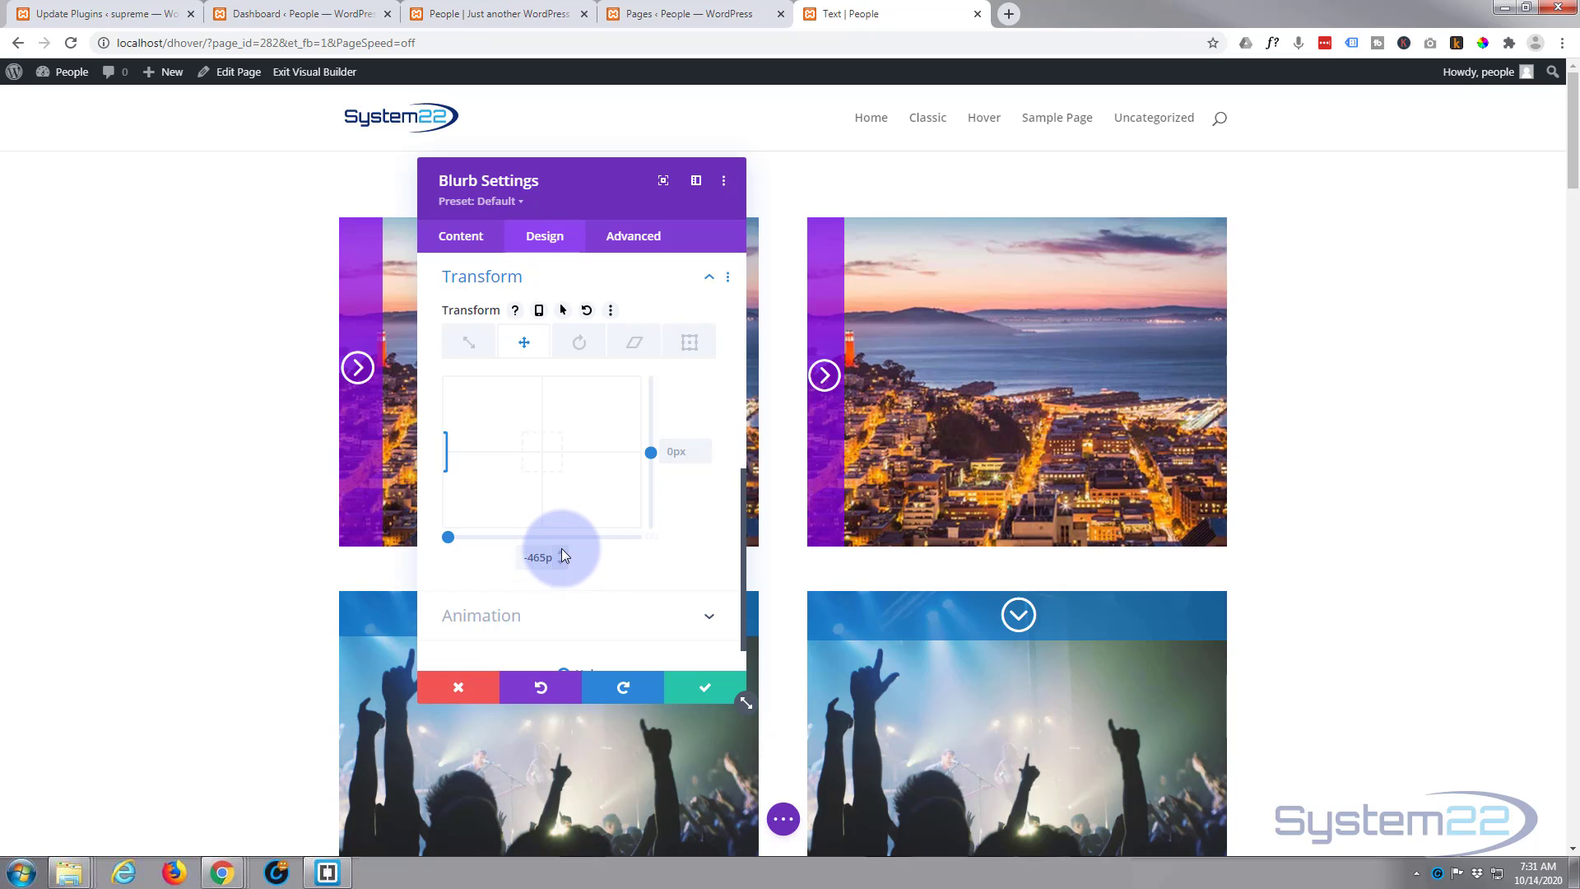
click(562, 552)
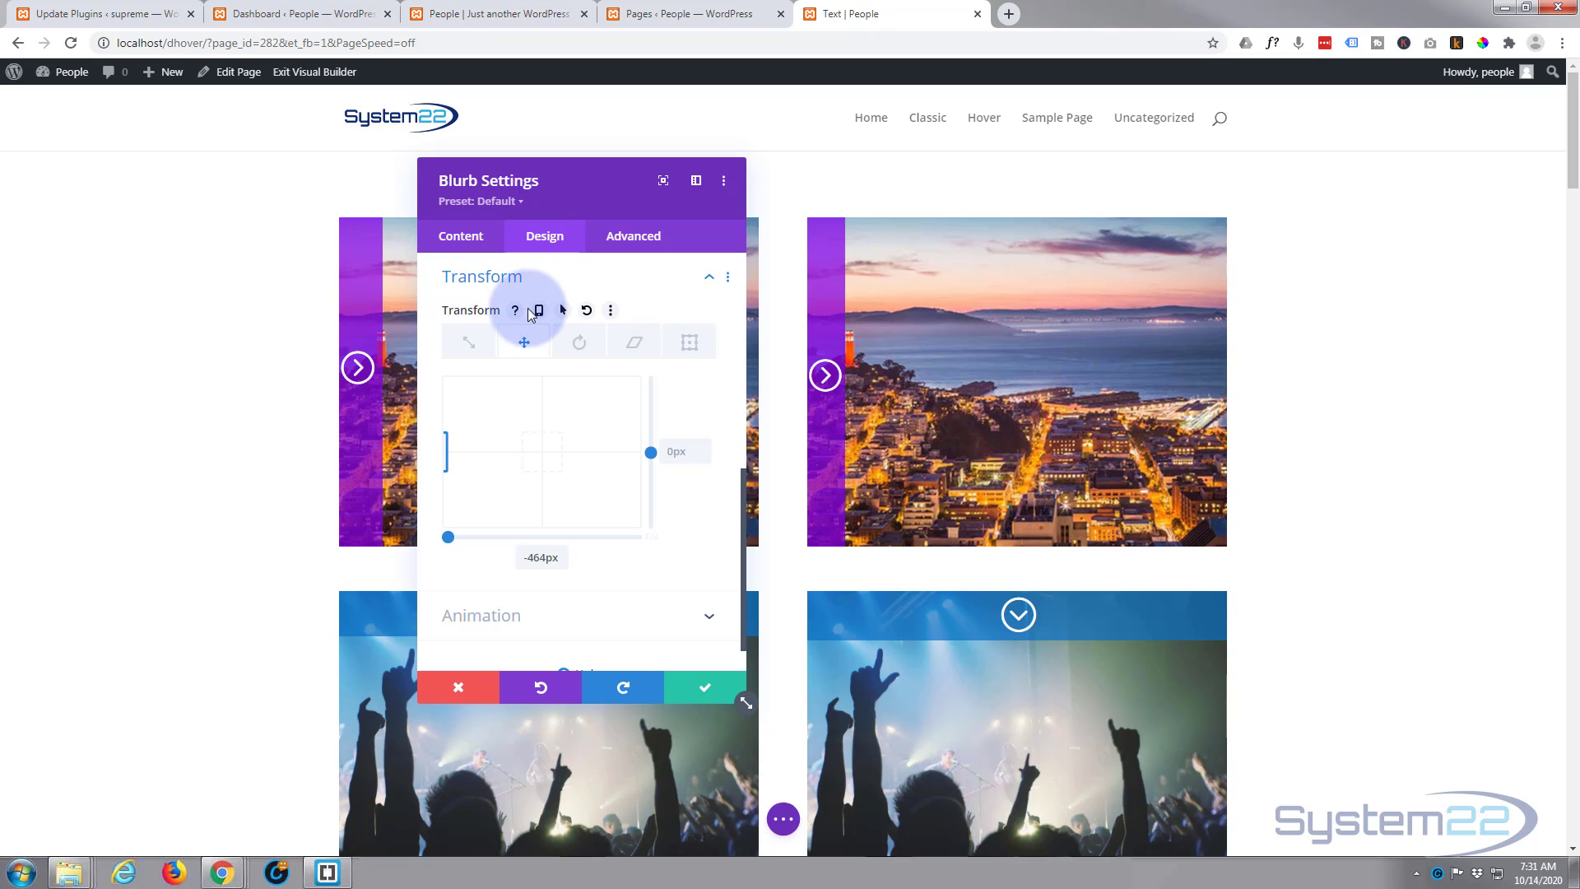
- Enable hover options for the blurb's Transform, set the hover horizontal translate to 0px, and return to the desktop state
click(563, 312)
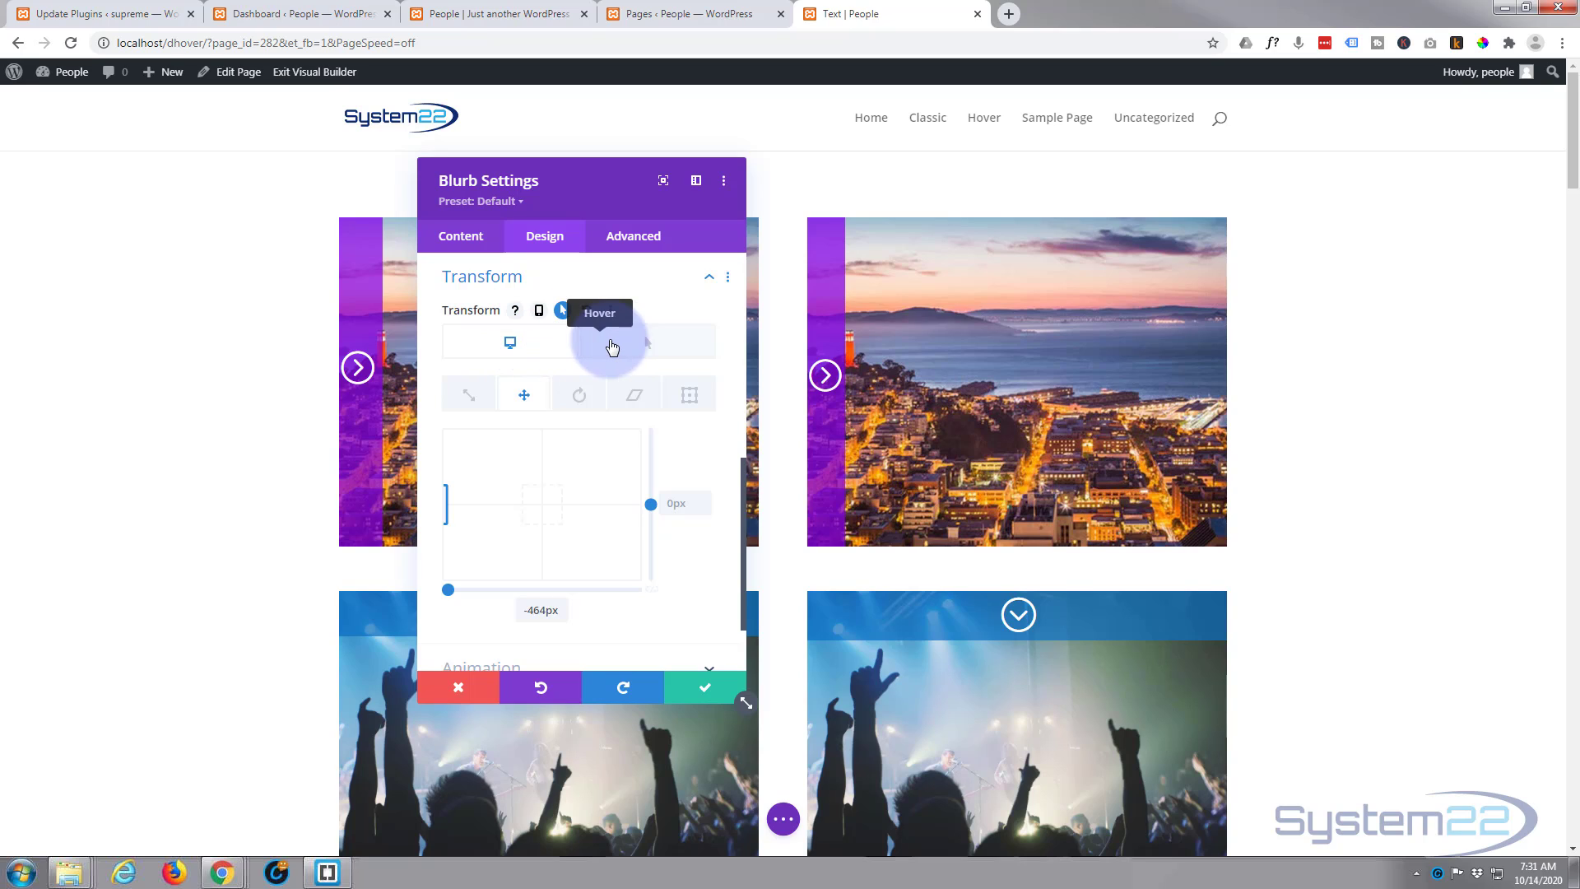
click(634, 349)
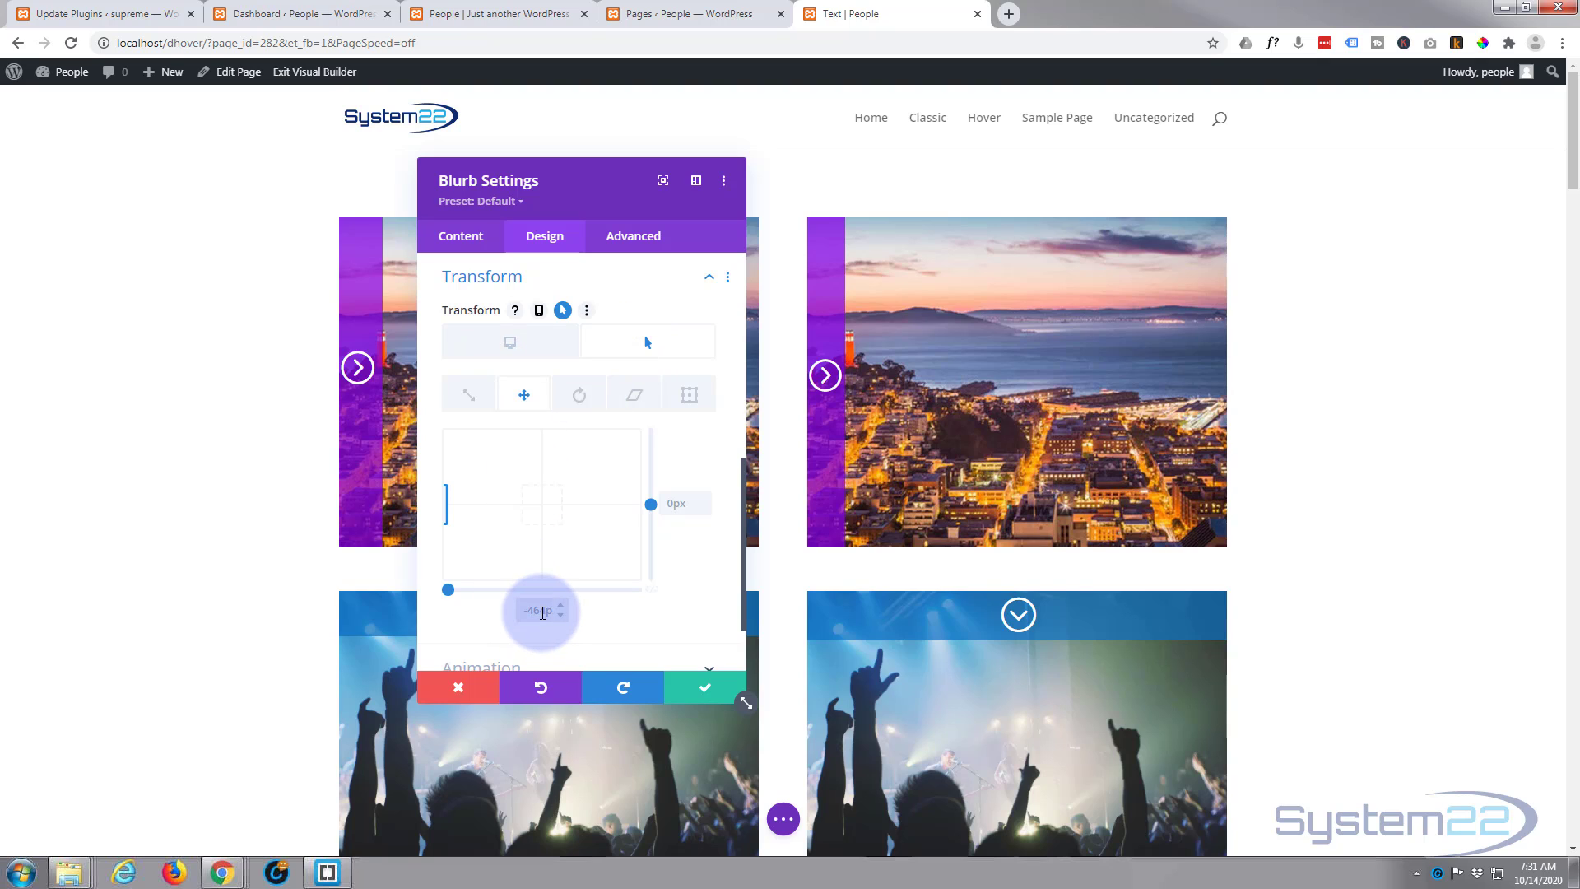
text(0)
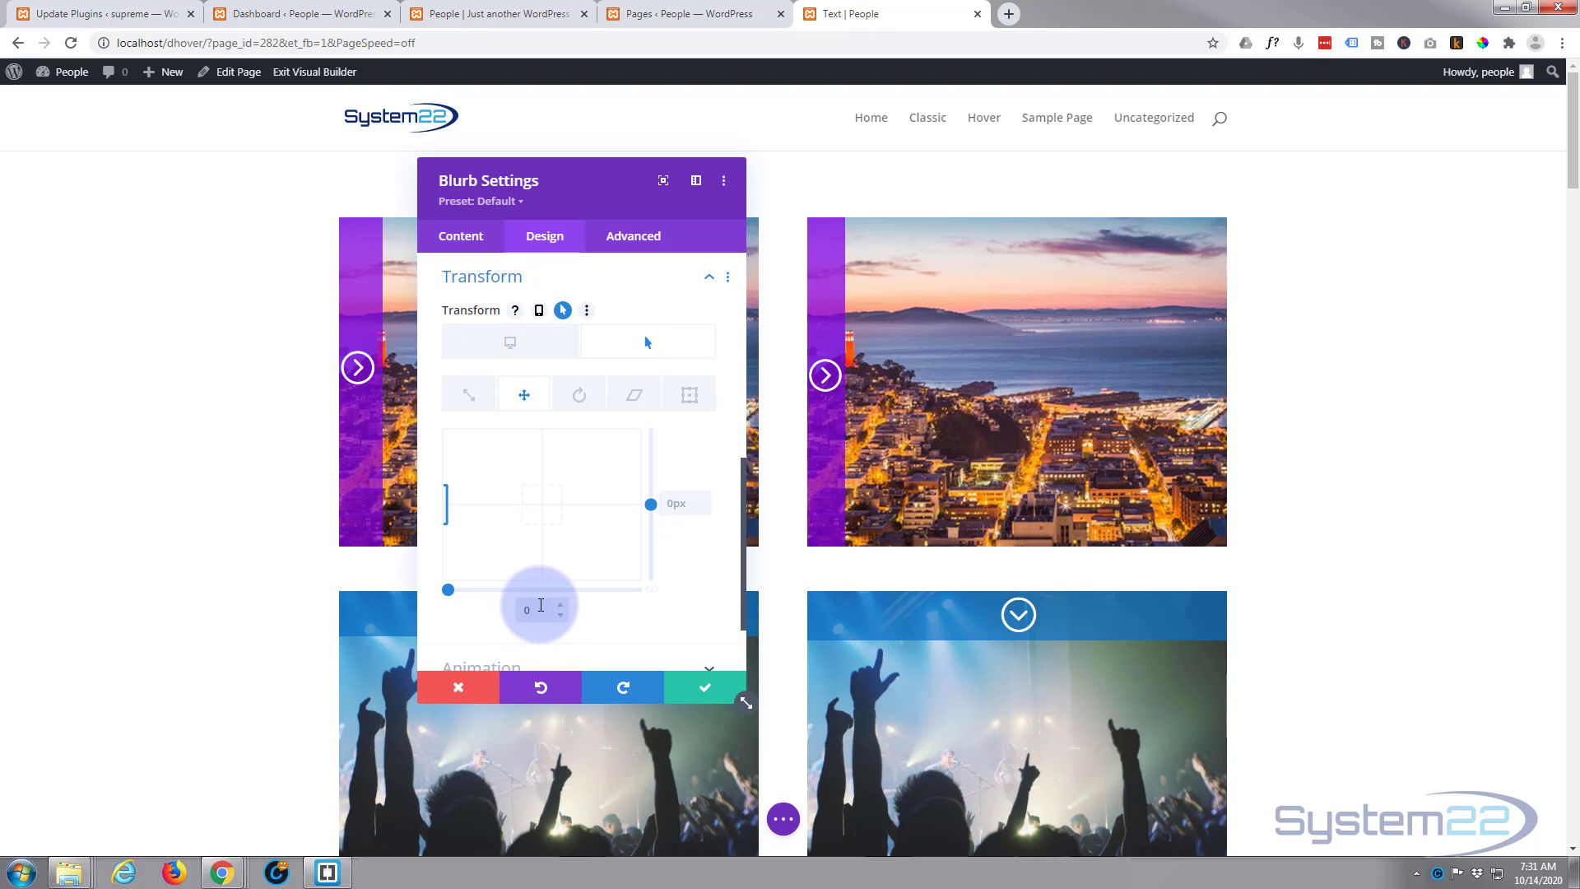
text(px)
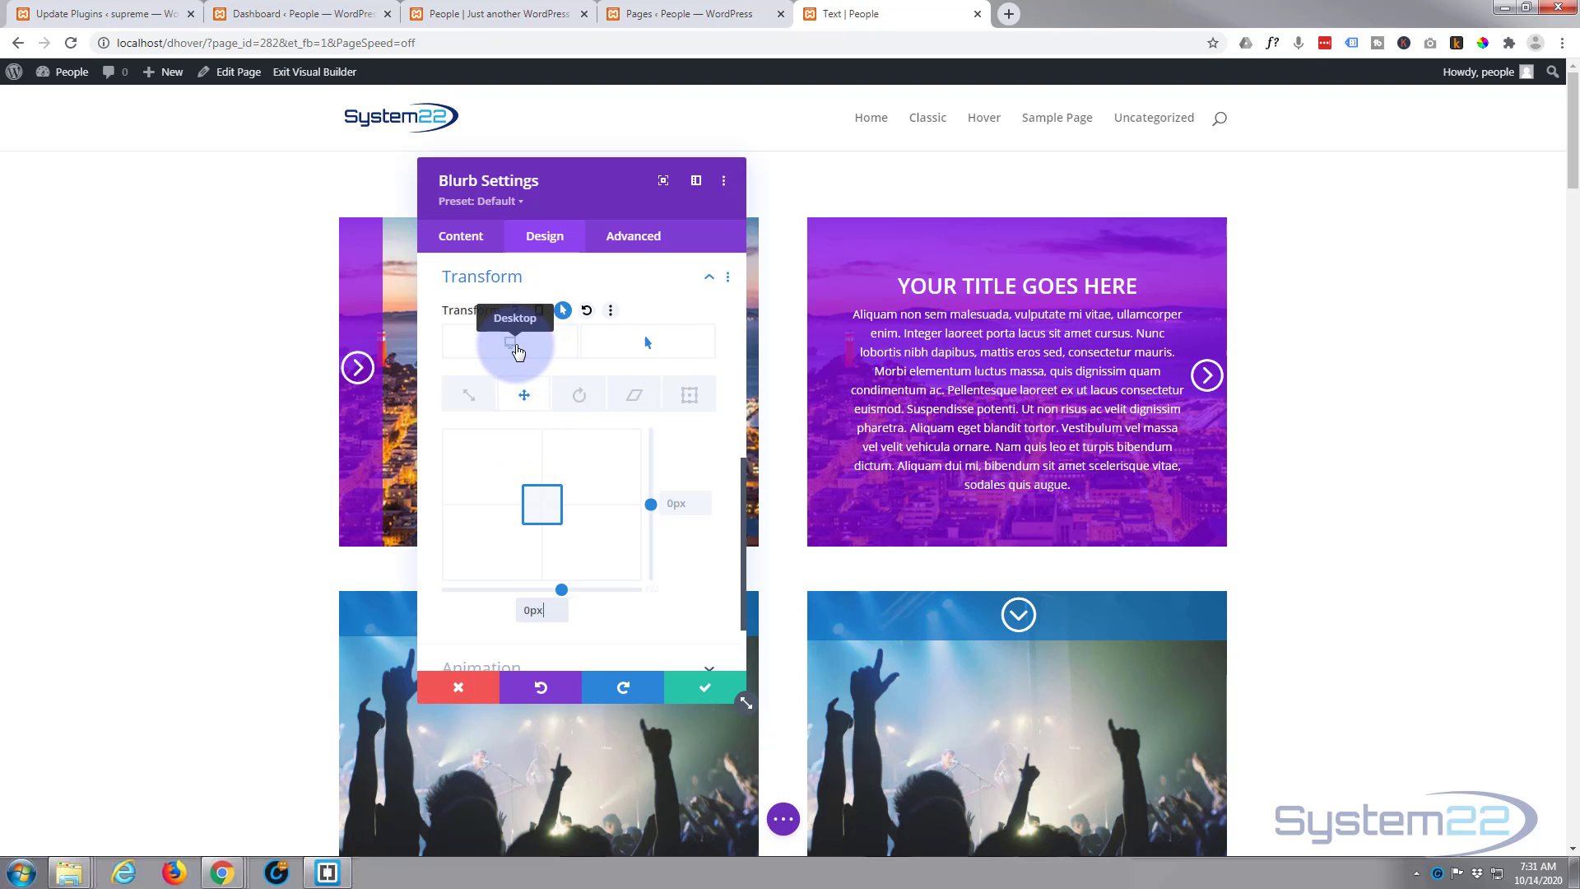
click(517, 351)
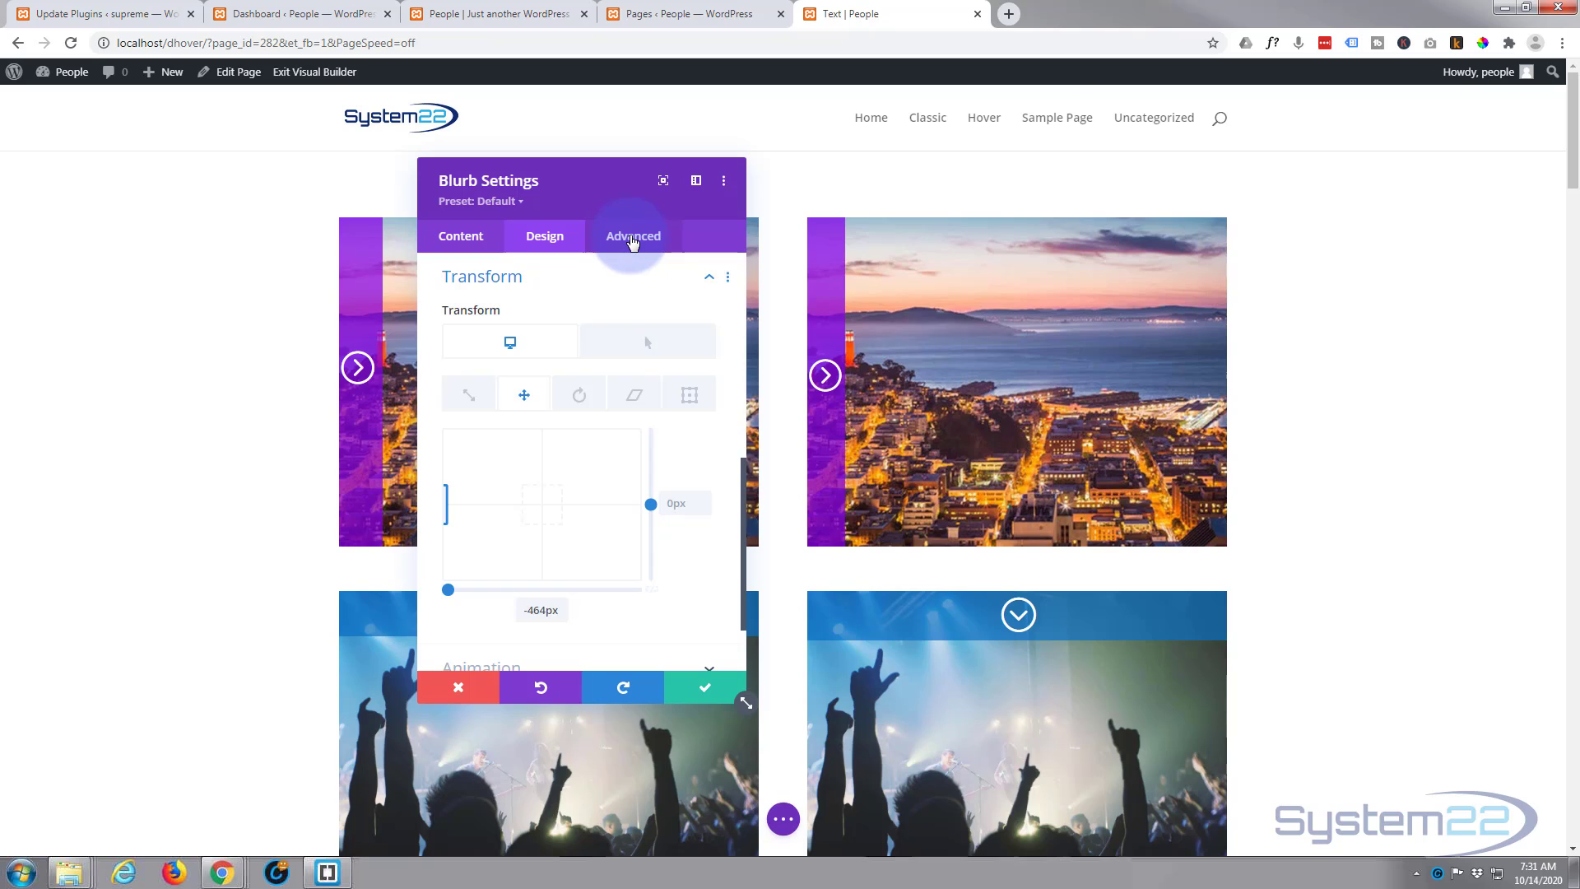
- Set the blurb's Transition Duration to 600ms
click(631, 239)
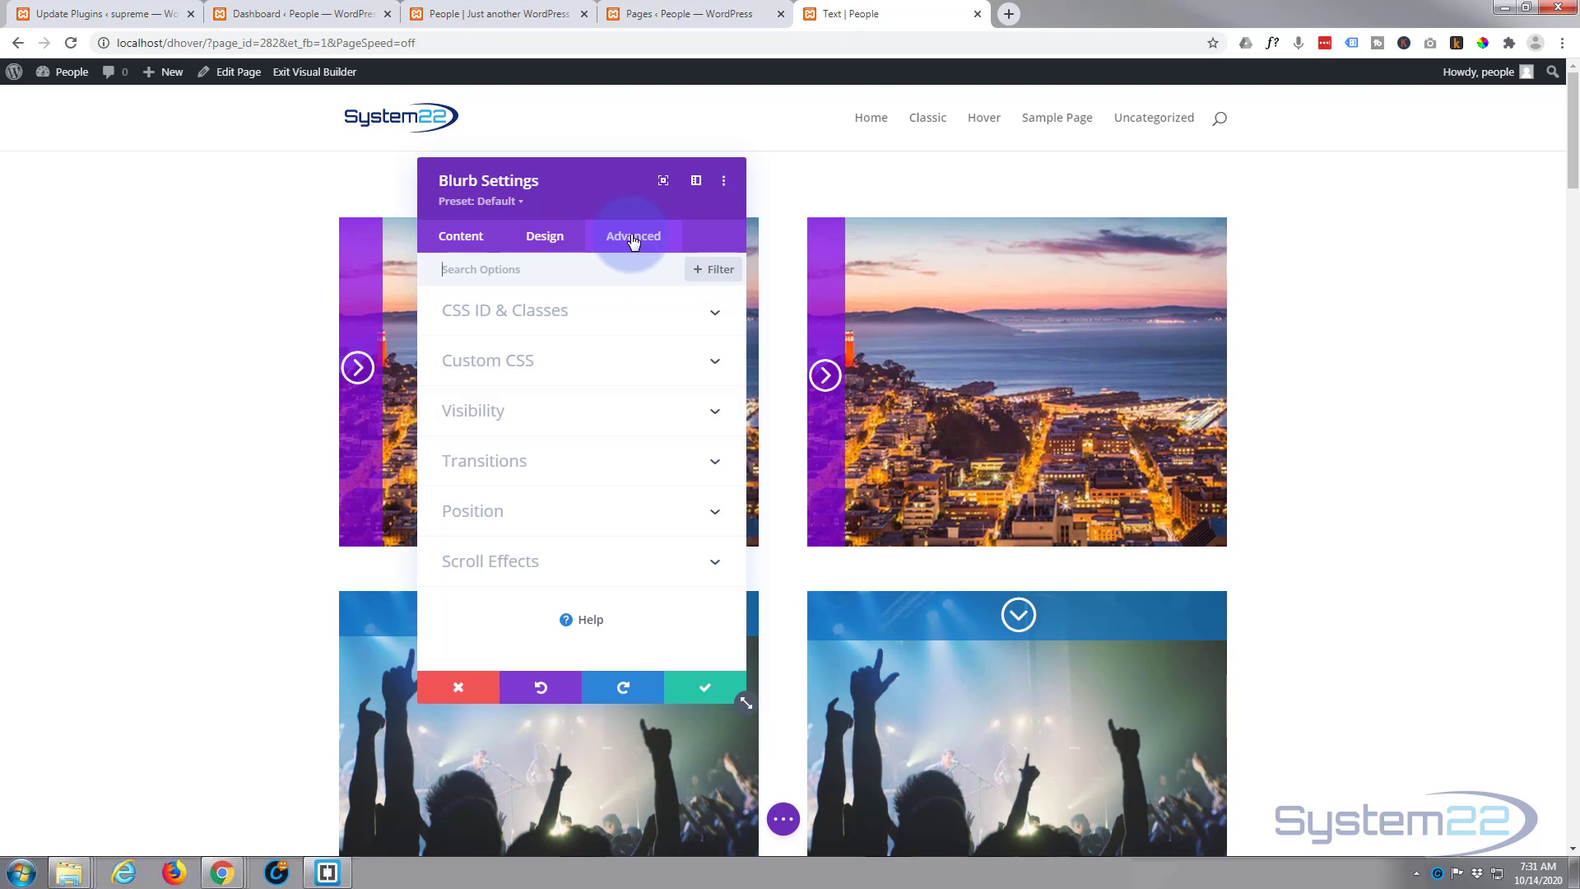
click(581, 467)
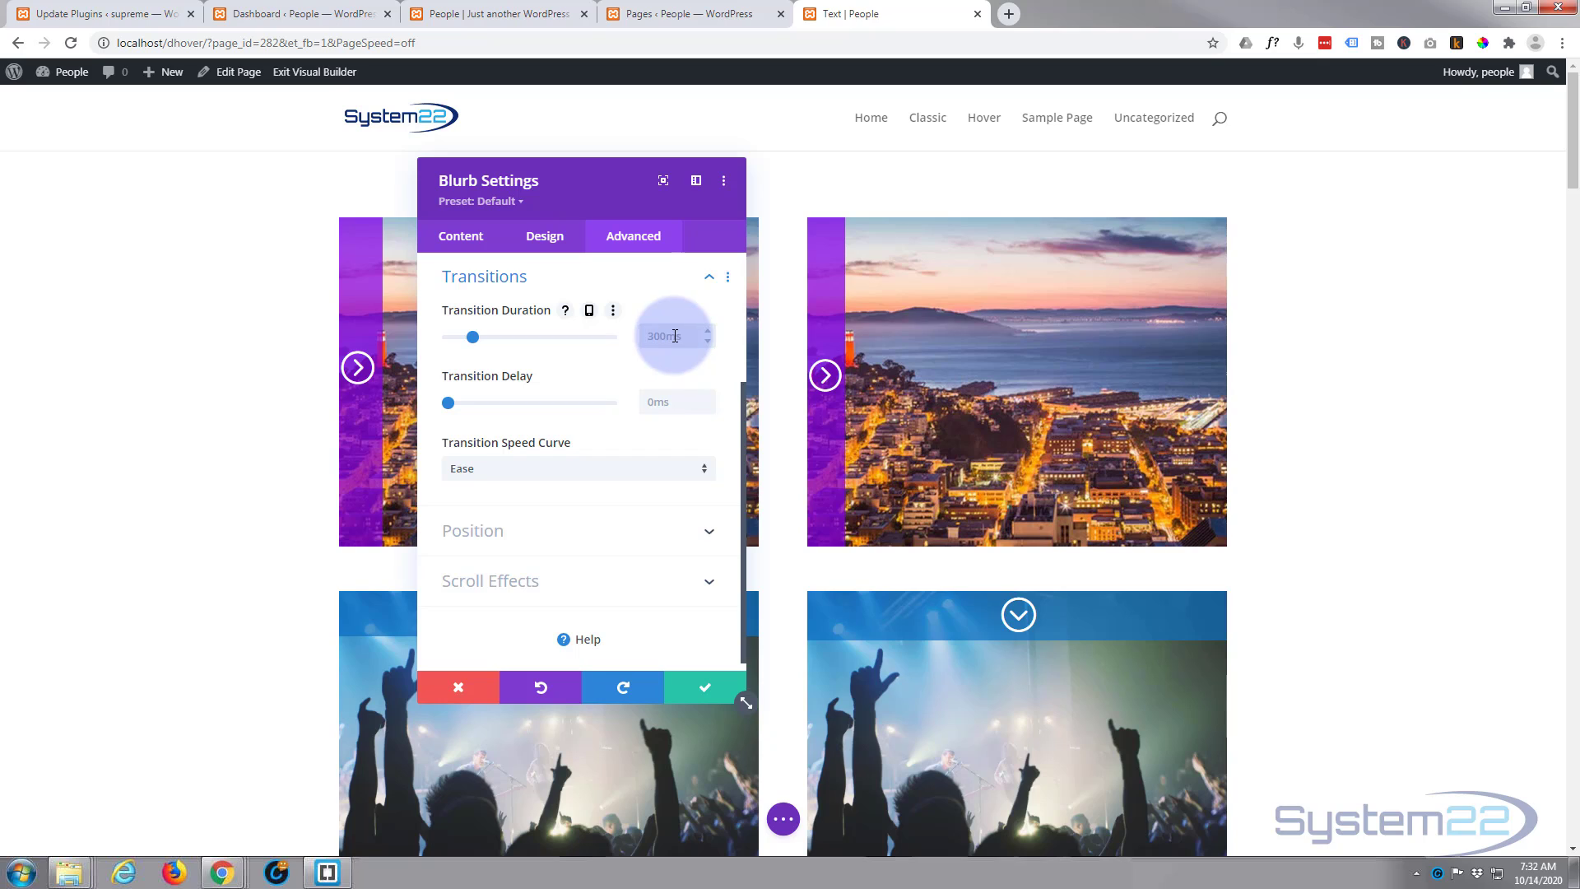
text(600ms)
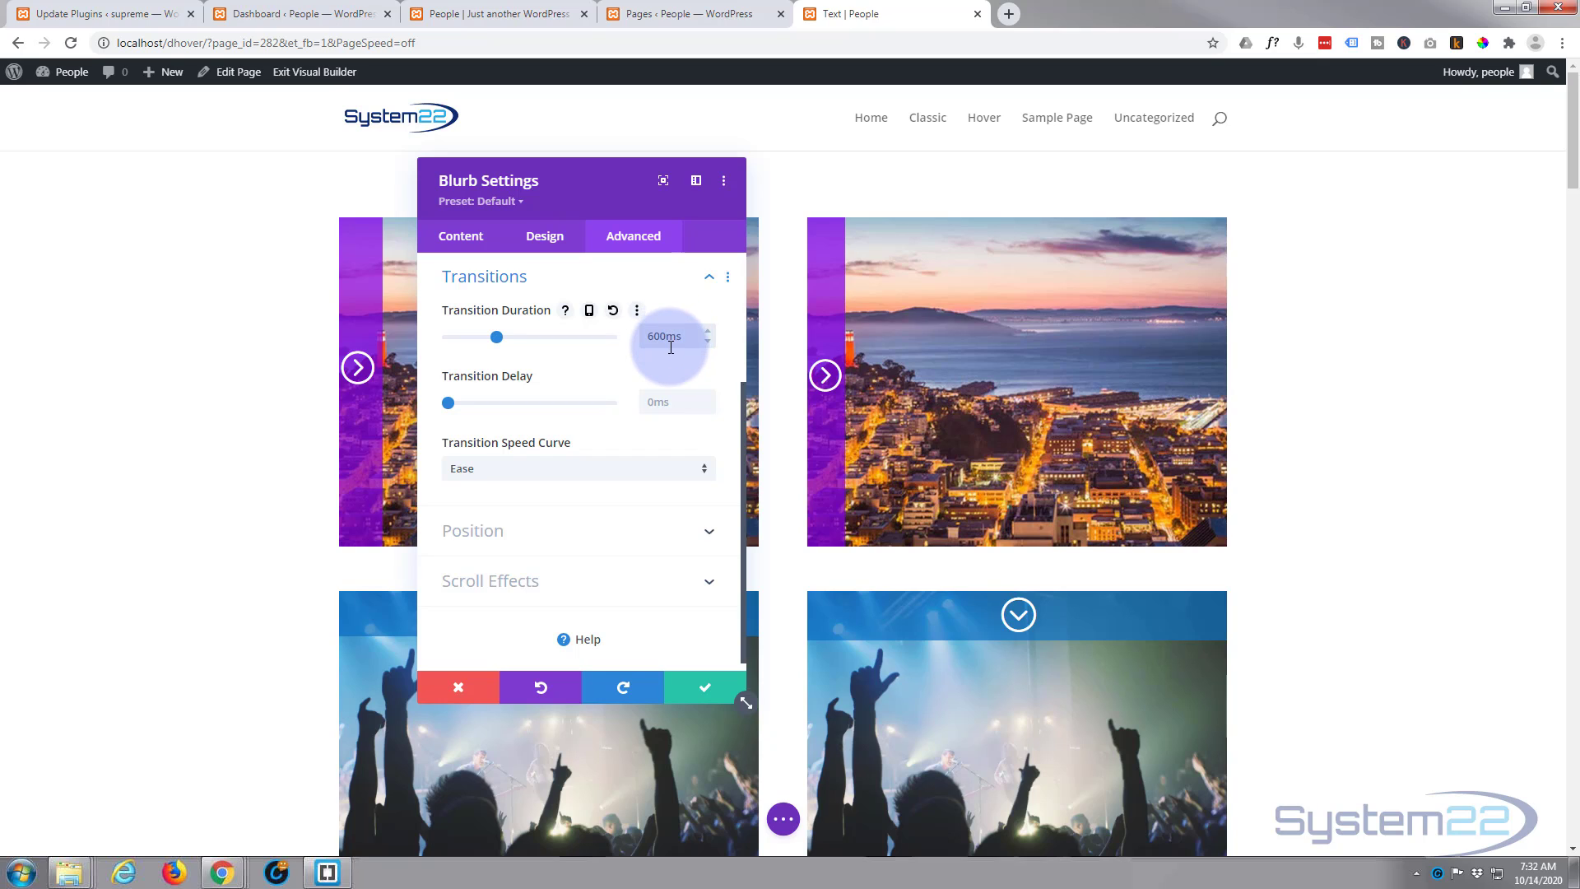
click(495, 341)
click(674, 338)
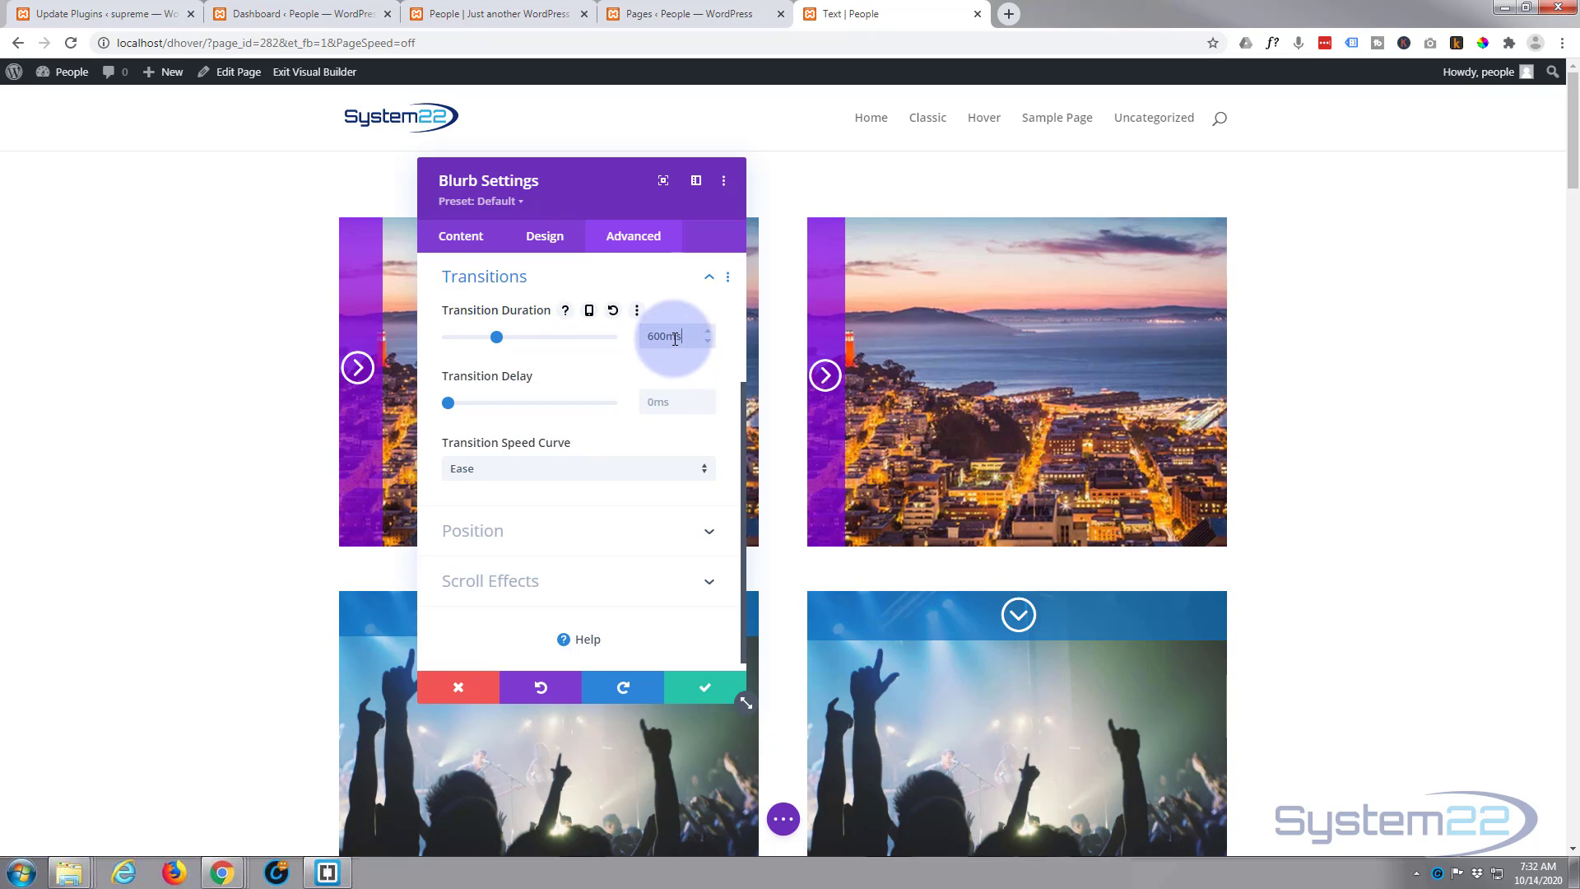
click(694, 338)
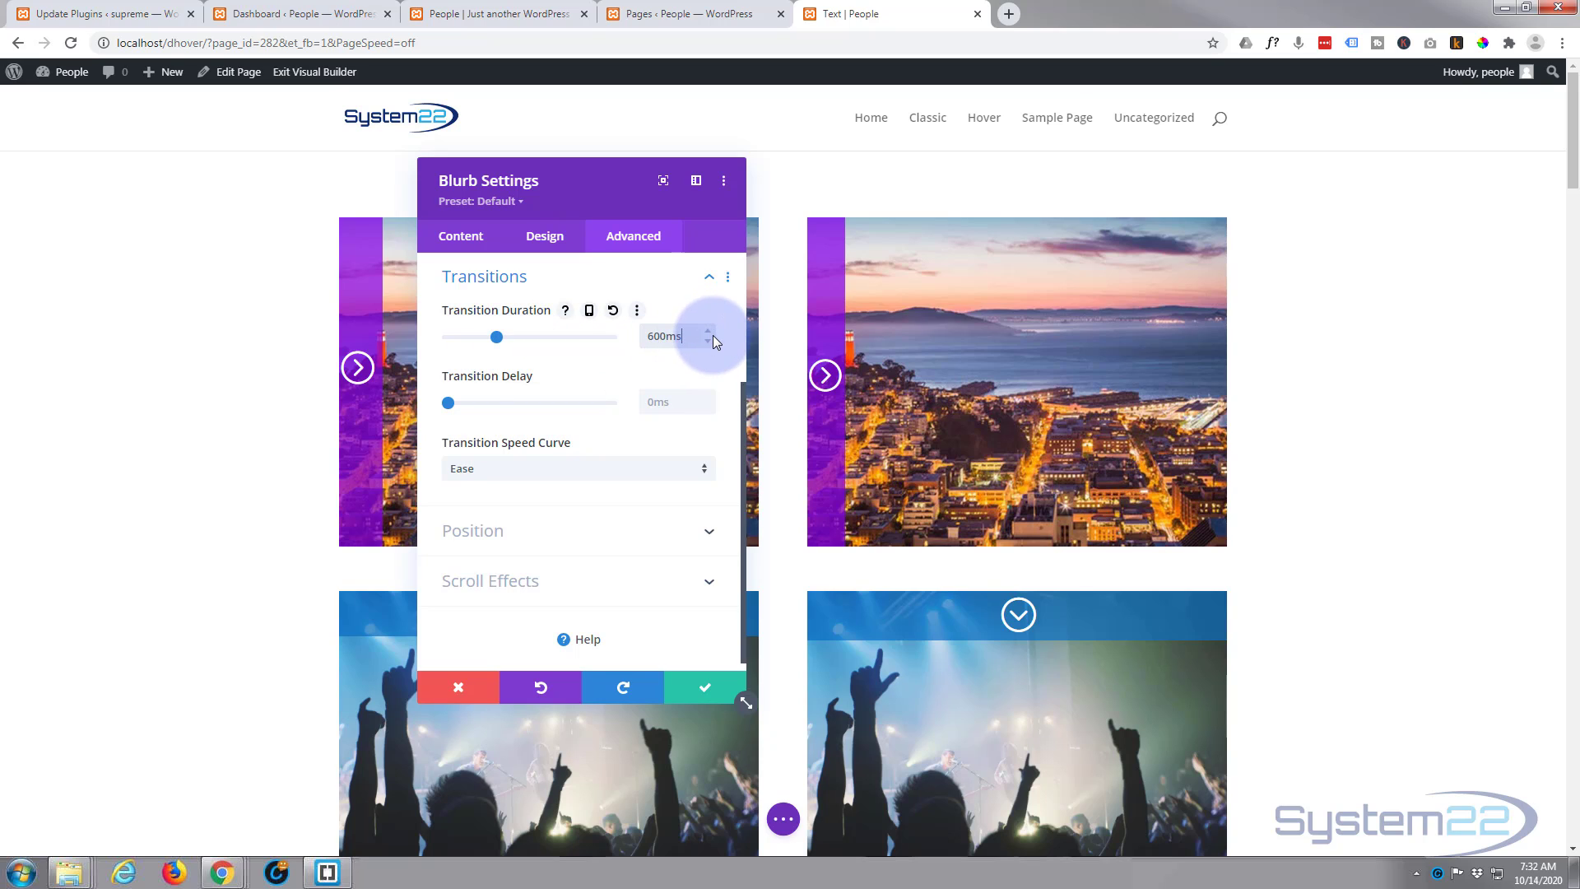
click(672, 407)
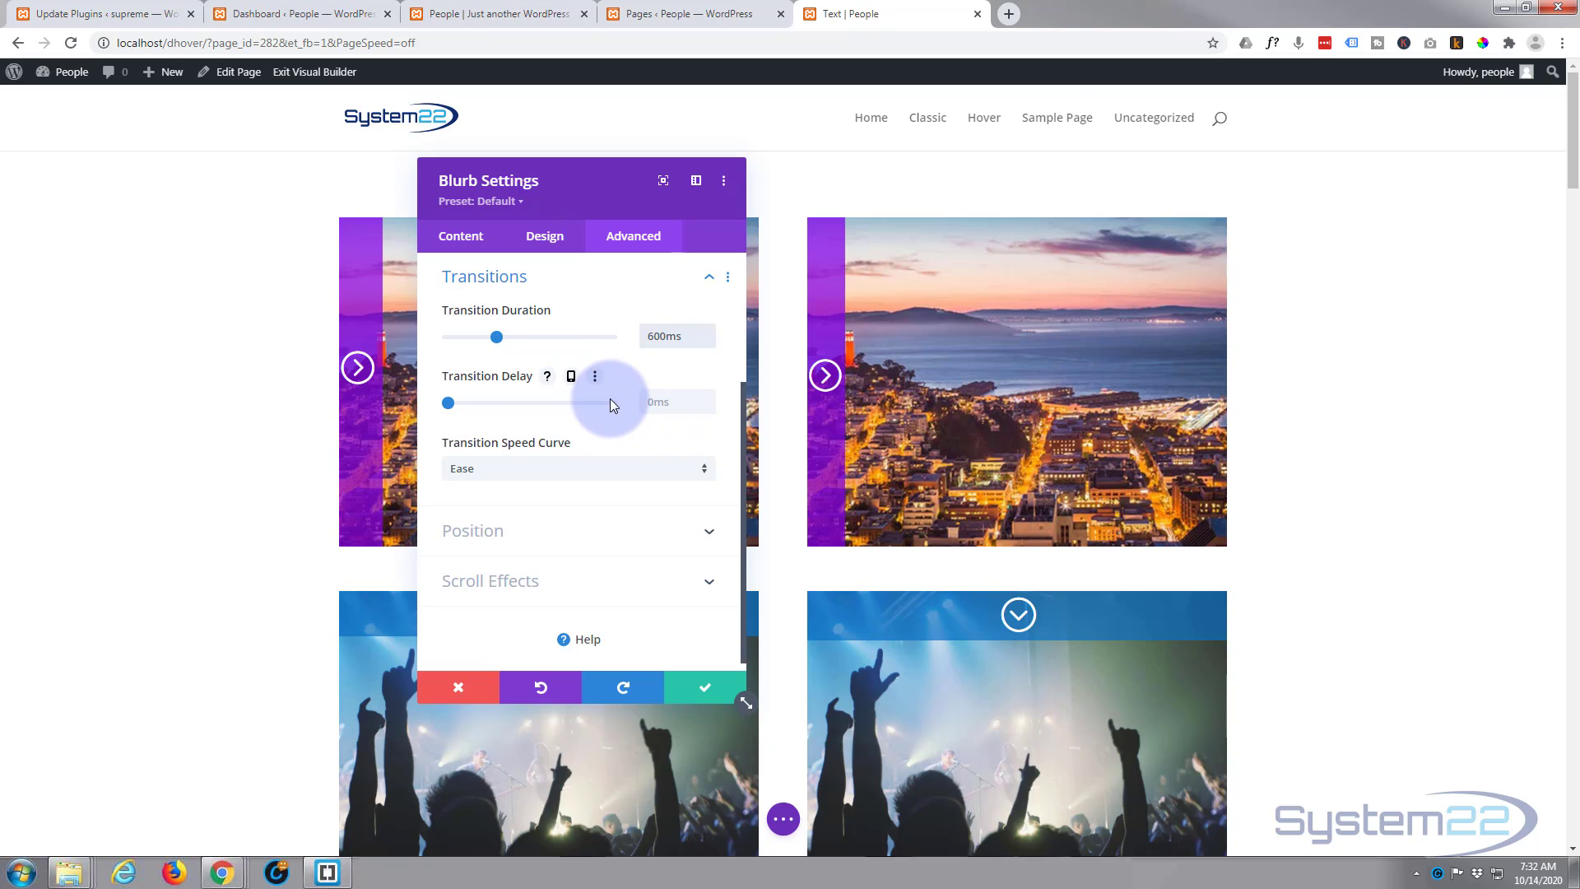
scroll(610, 402, down, 1)
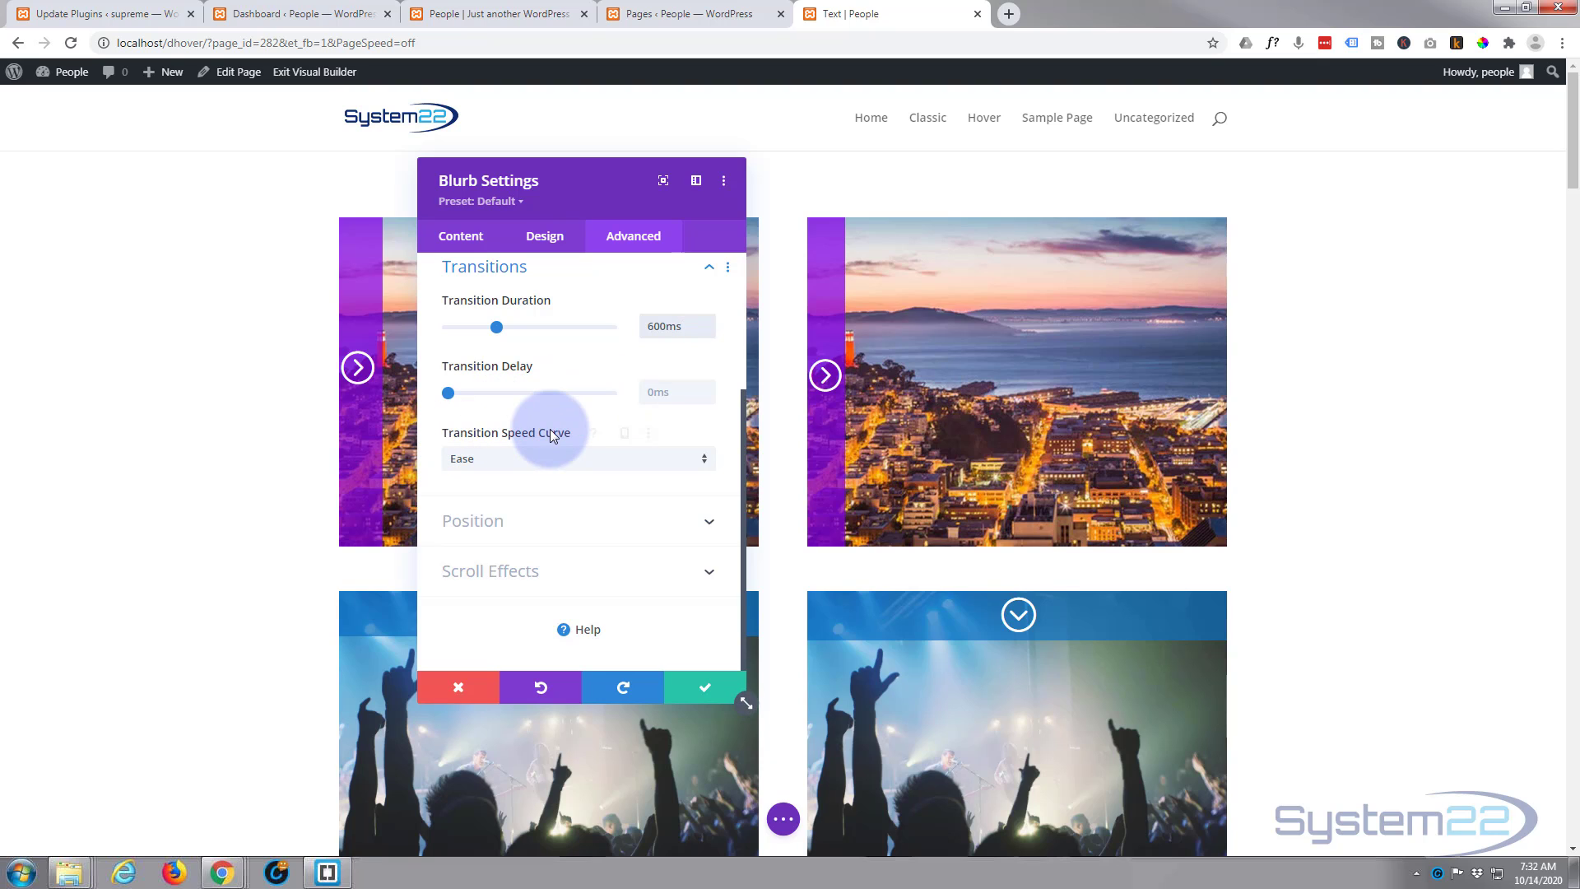
- Set the blurb's Transition Speed Curve to Ease-In-Out and save the module settings
click(574, 461)
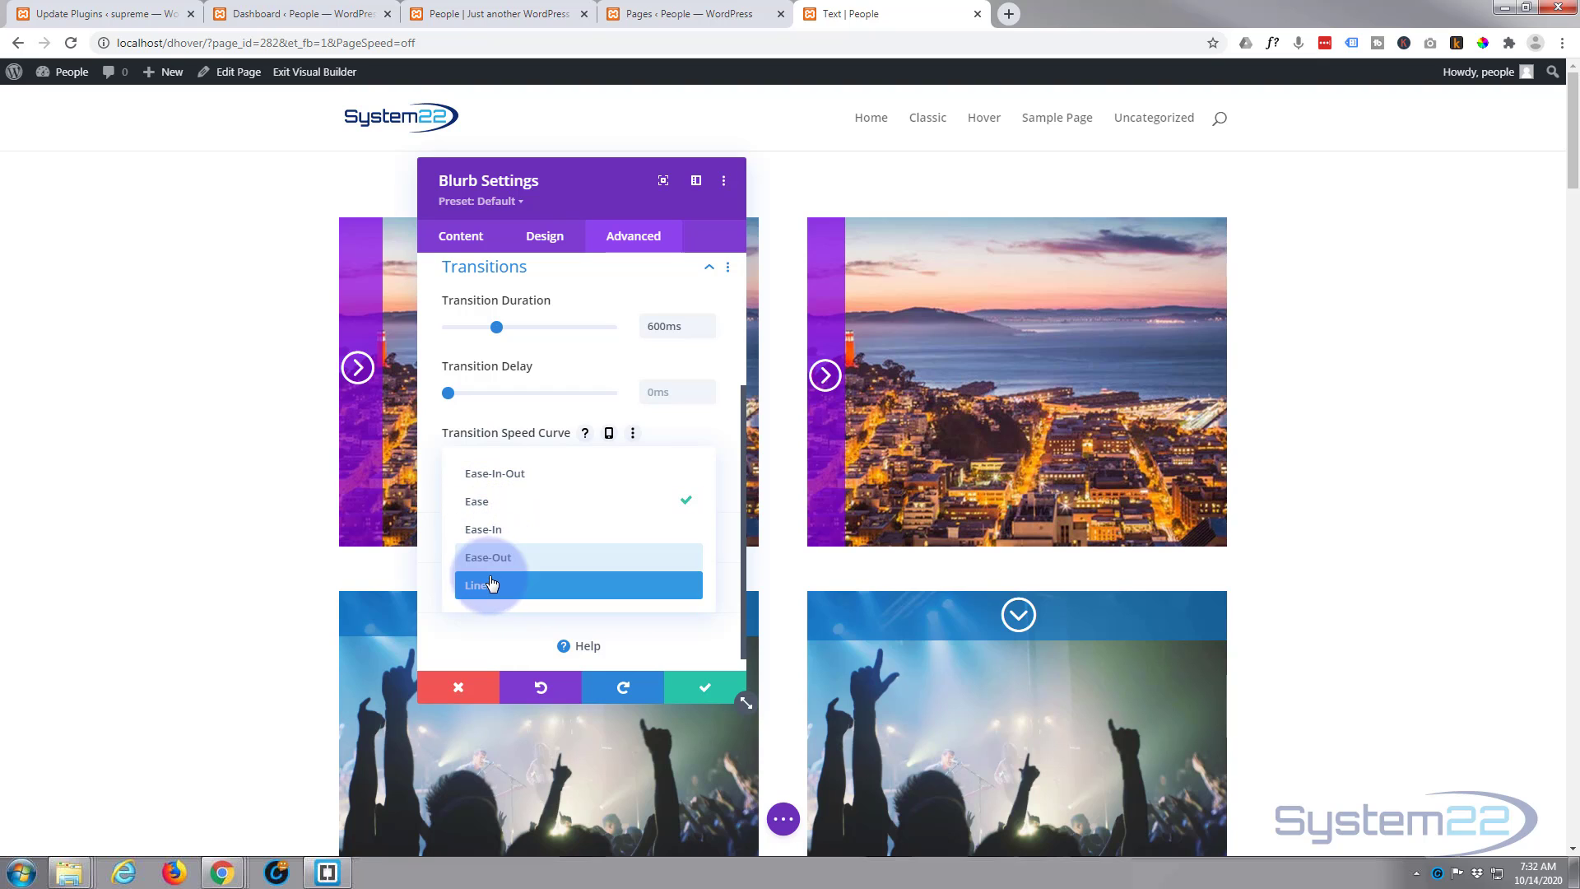
click(502, 479)
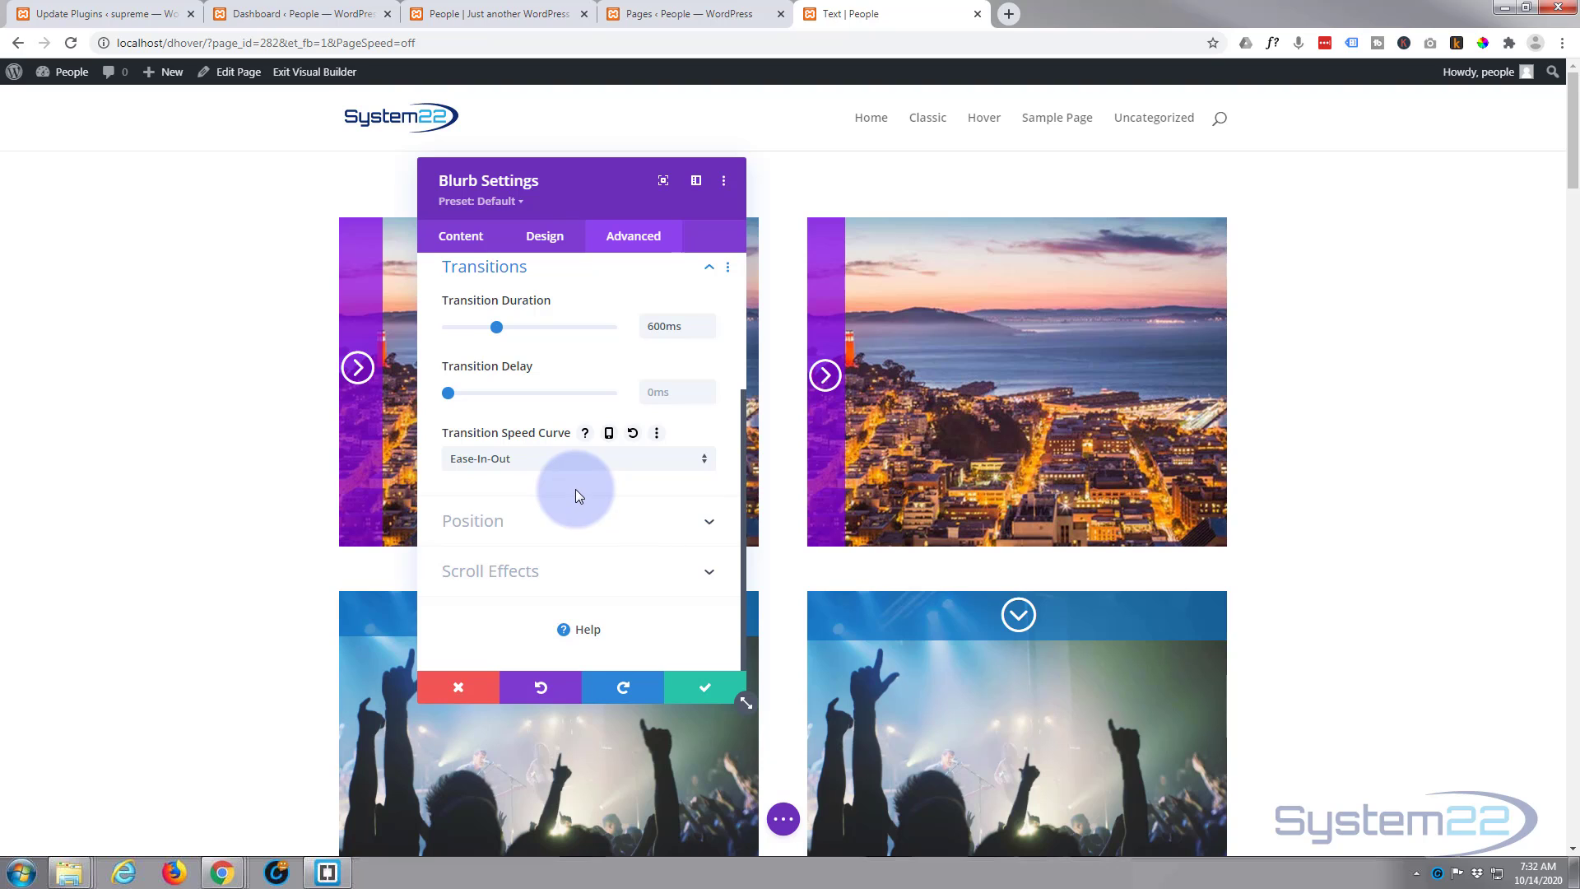
click(700, 695)
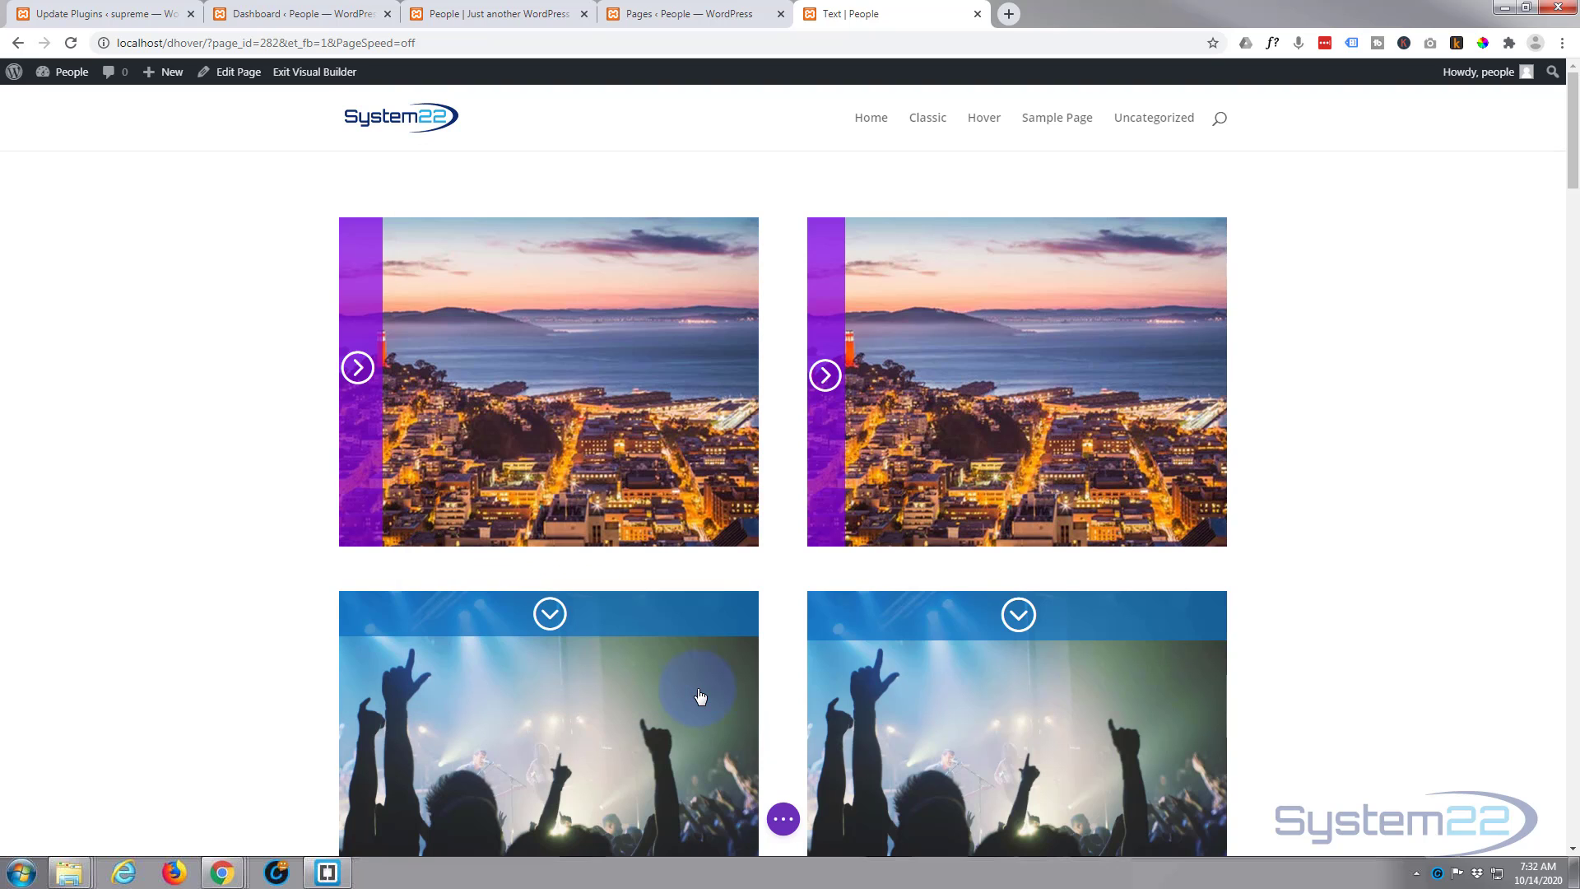
- Save the page as a draft and exit the Visual Builder to the live page
click(783, 820)
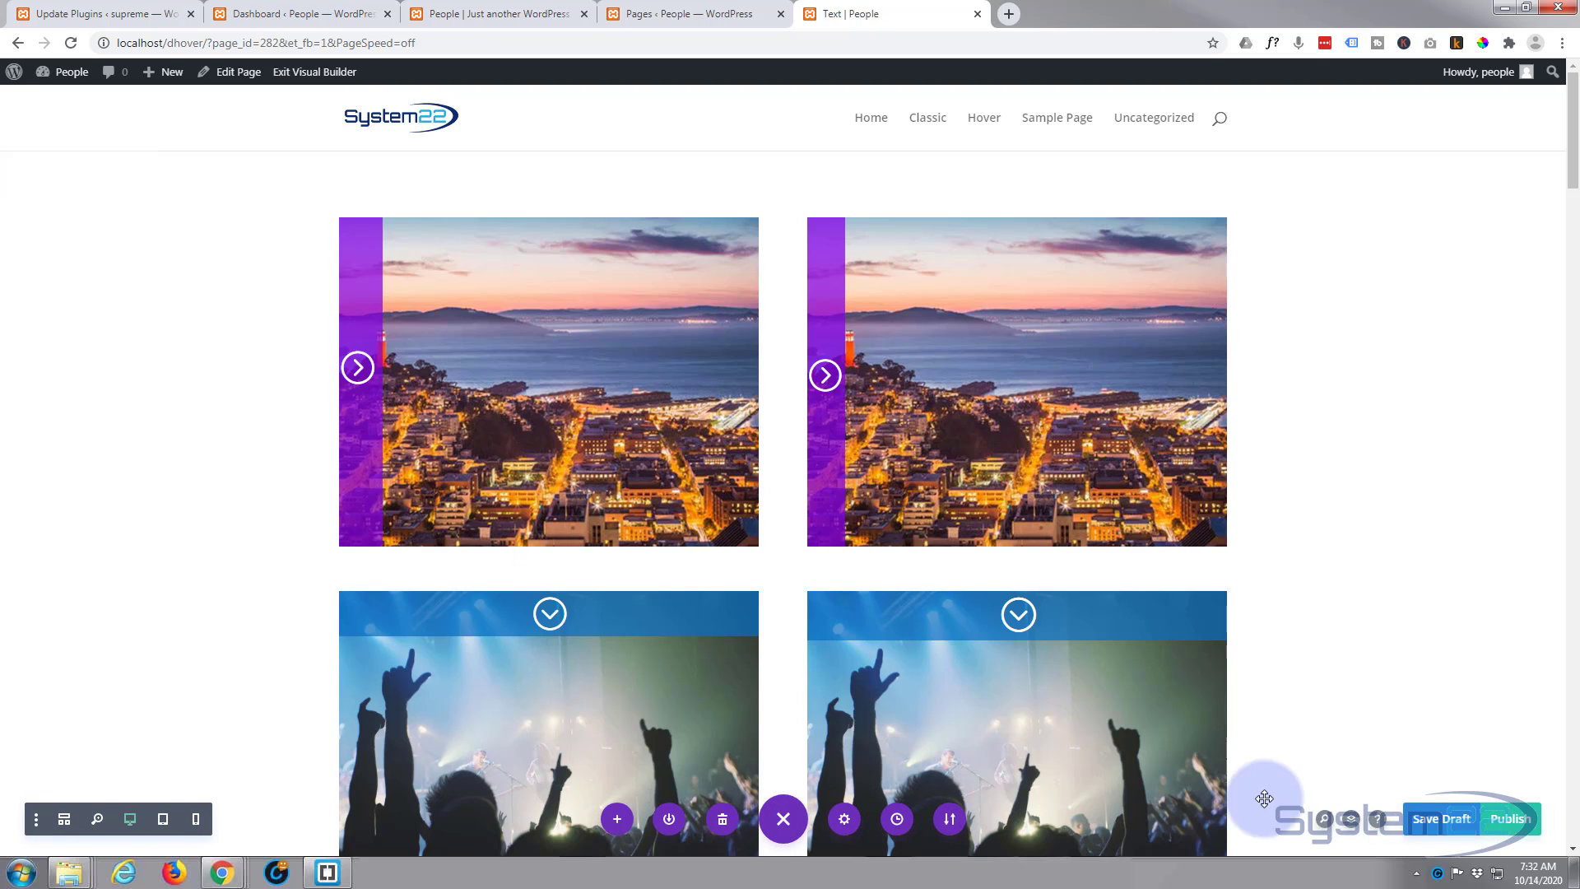
click(1421, 821)
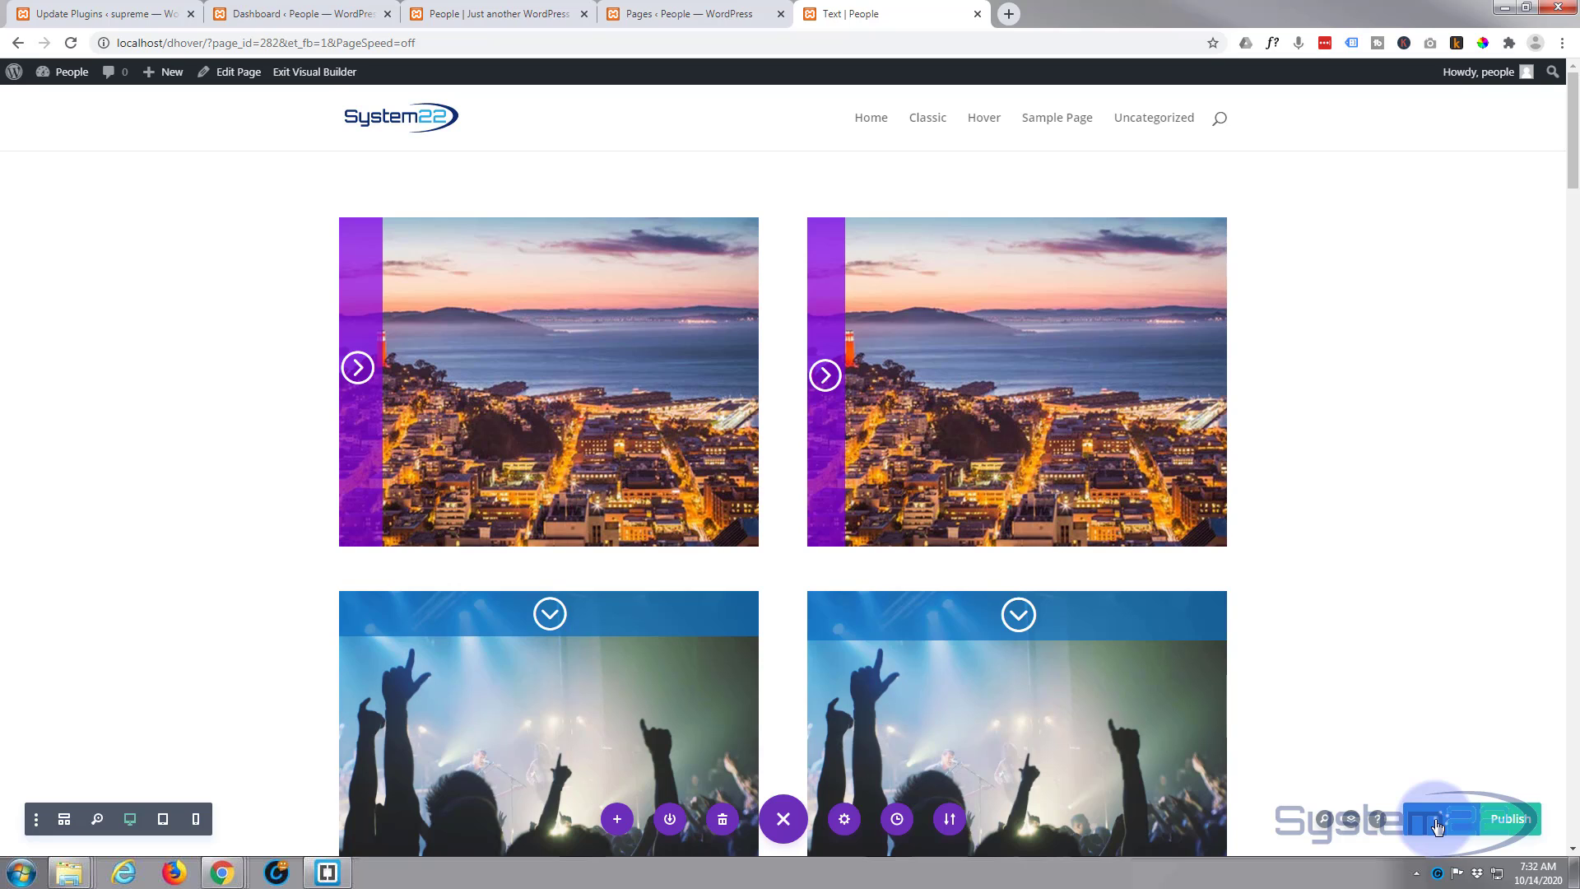
click(293, 82)
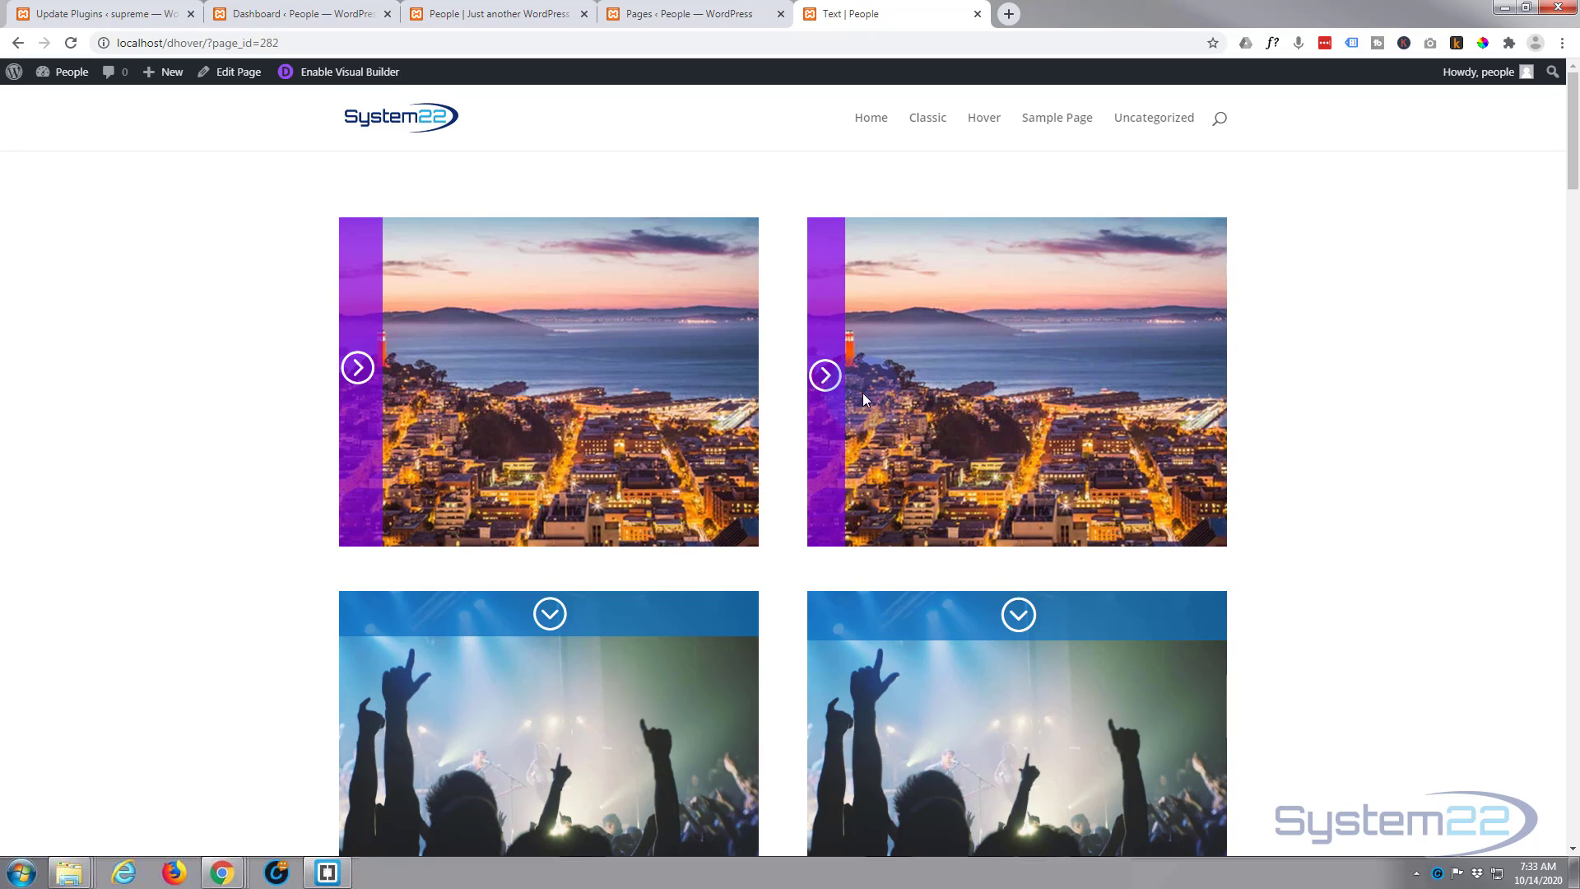
- Test the second purple blurb's horizontal slide-in and slide-out hover effect several times on the live page
click(825, 381)
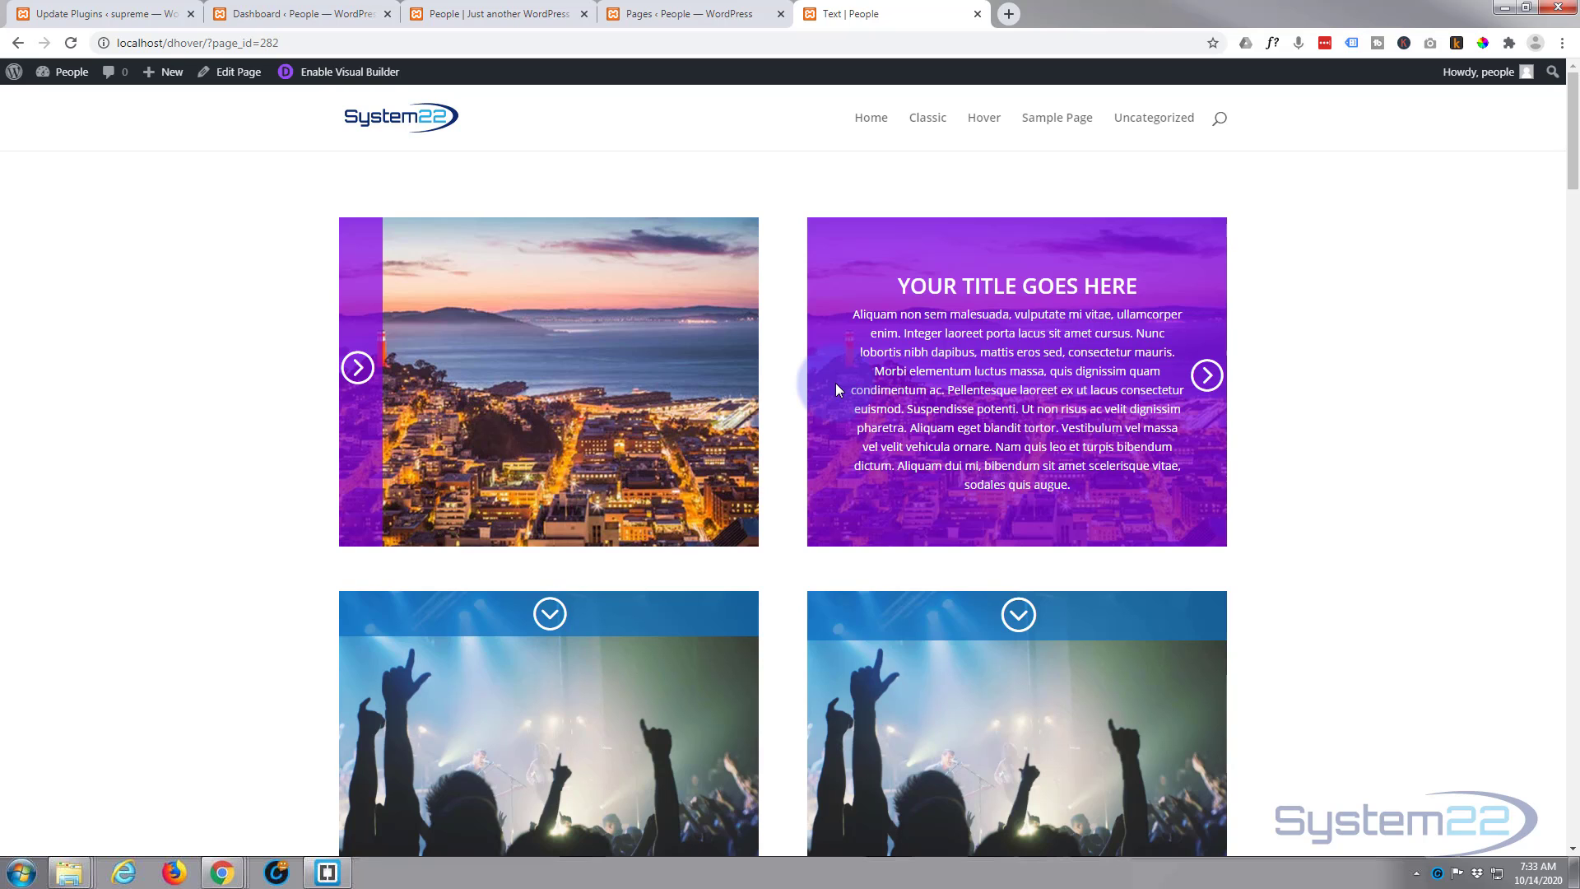
click(1309, 283)
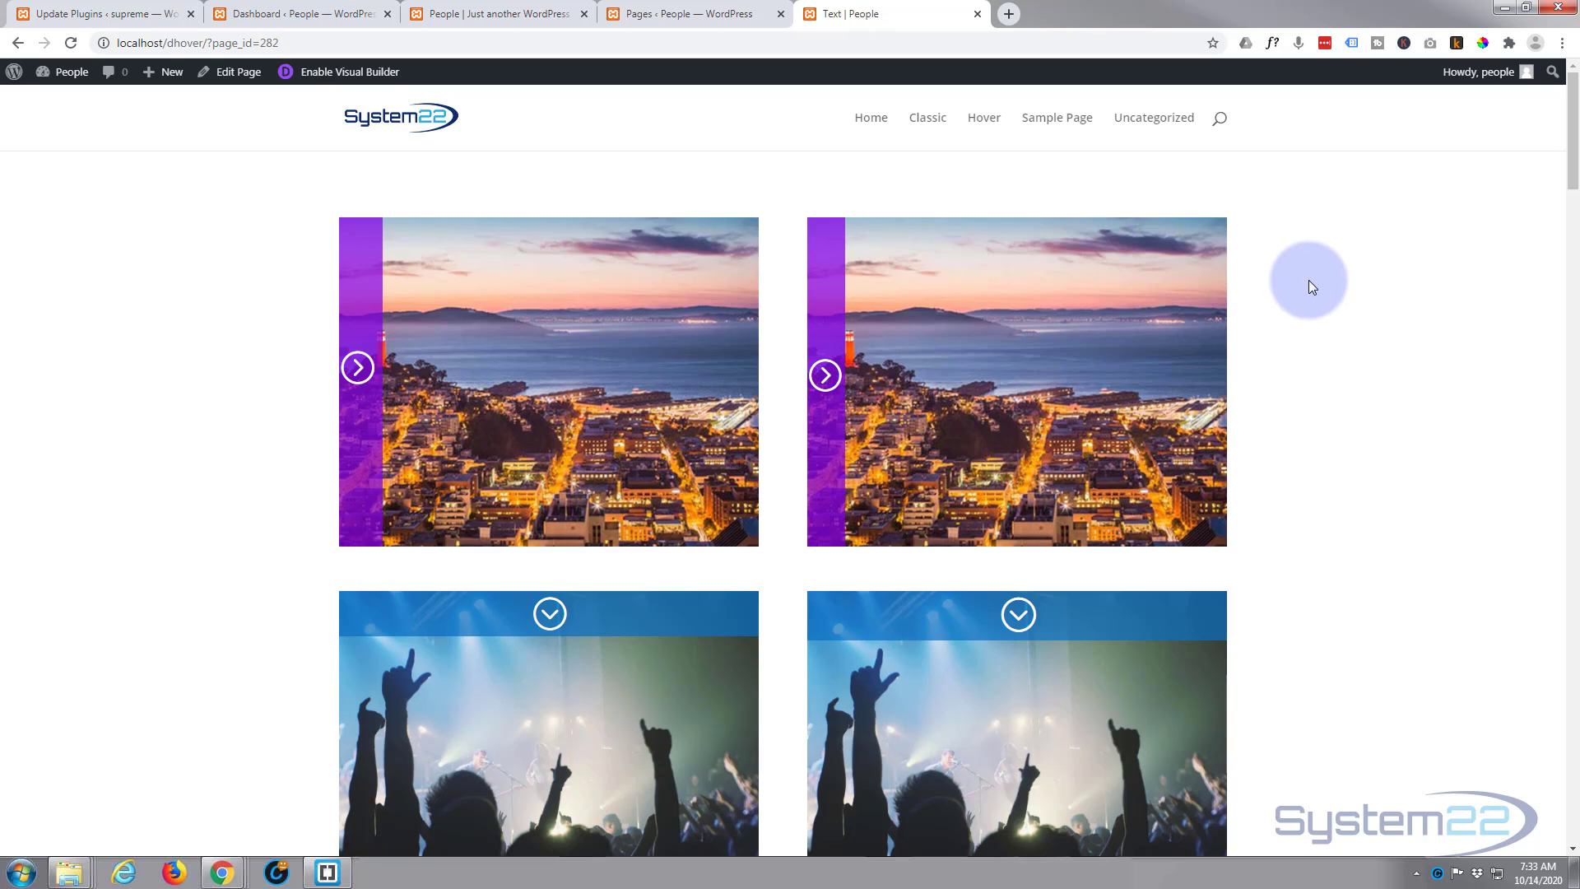
mouse_move(818, 313)
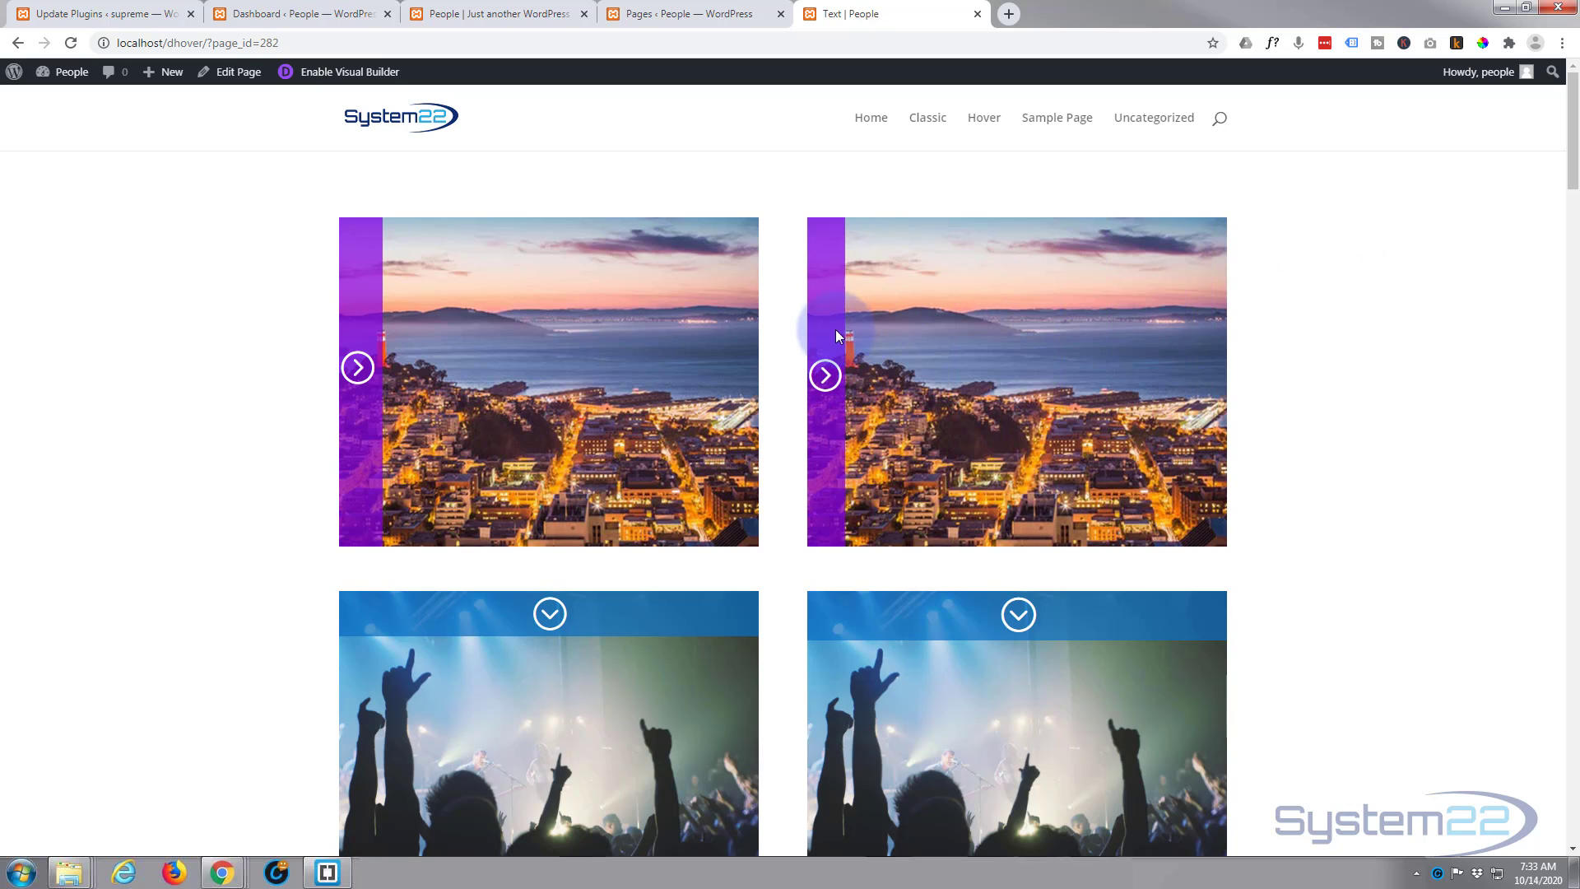
click(836, 330)
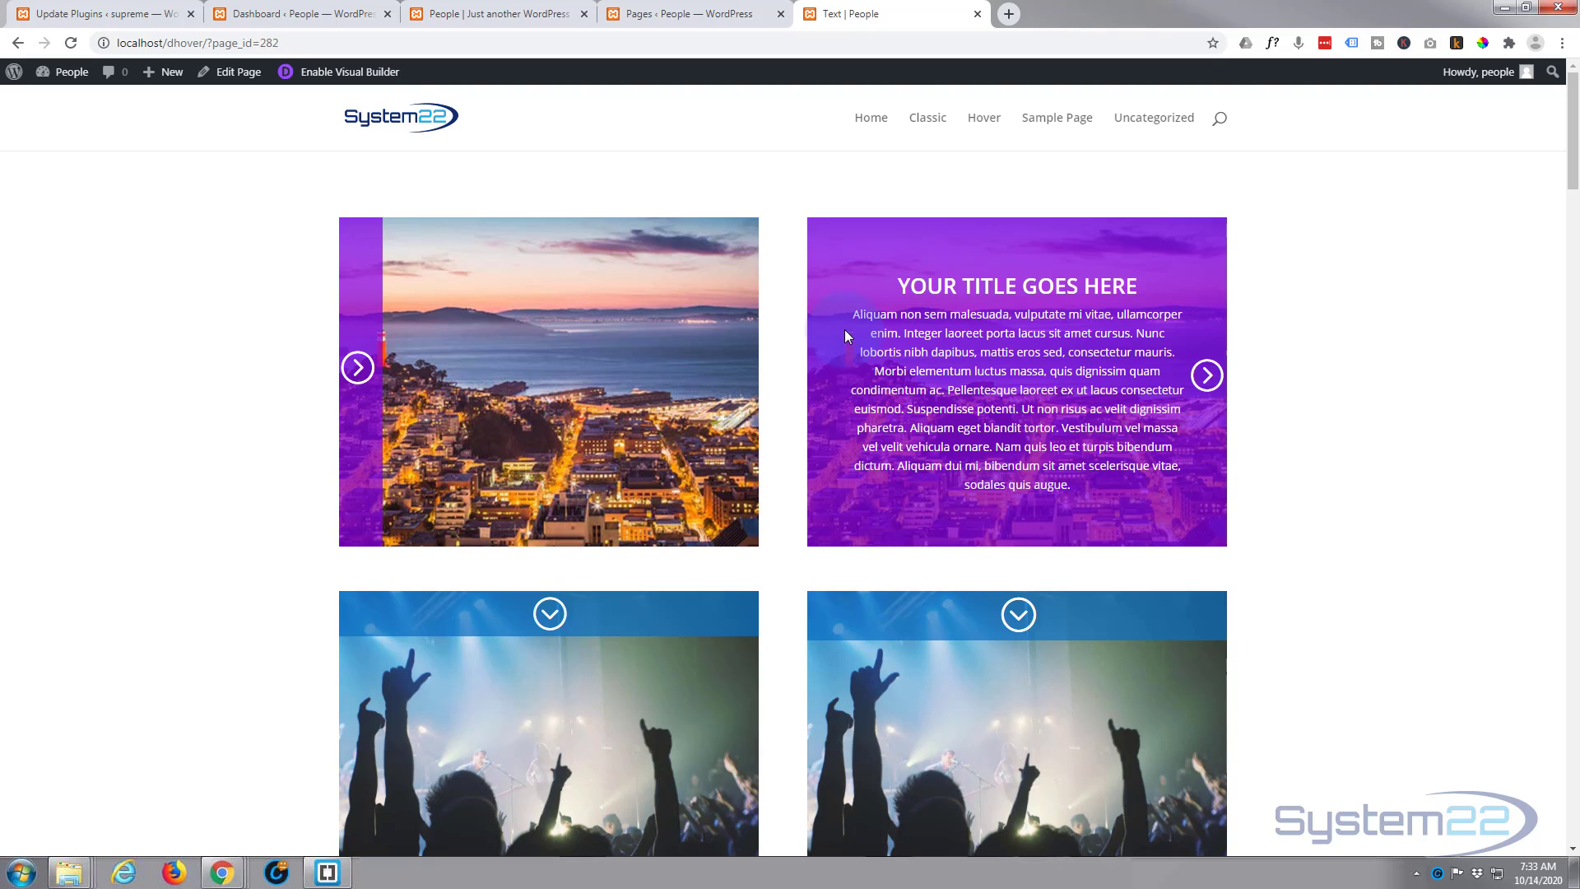
click(1345, 283)
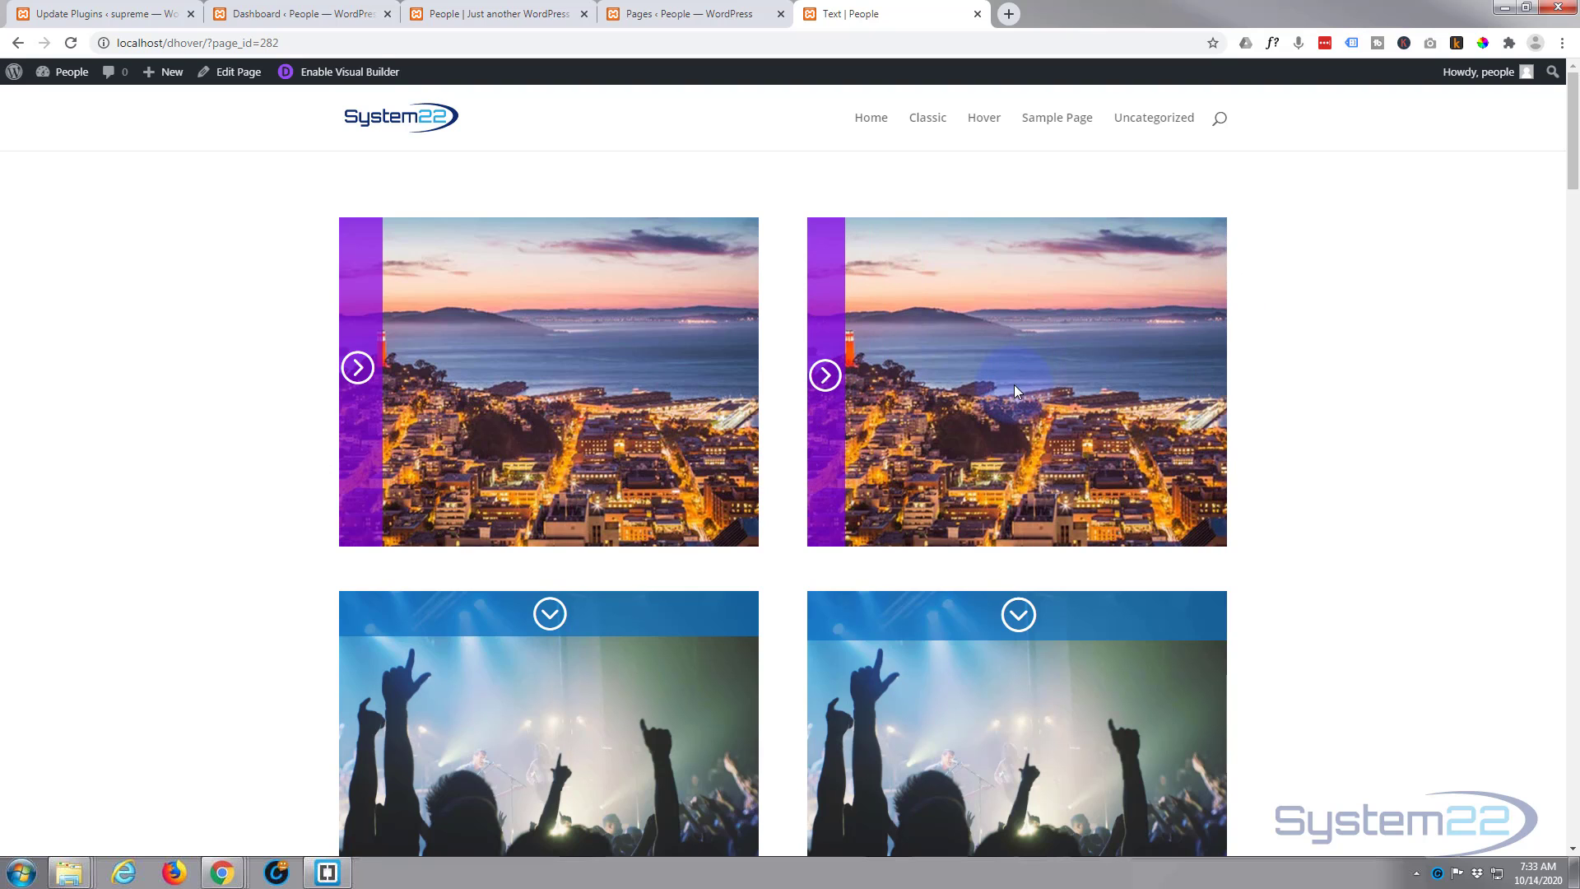
click(866, 384)
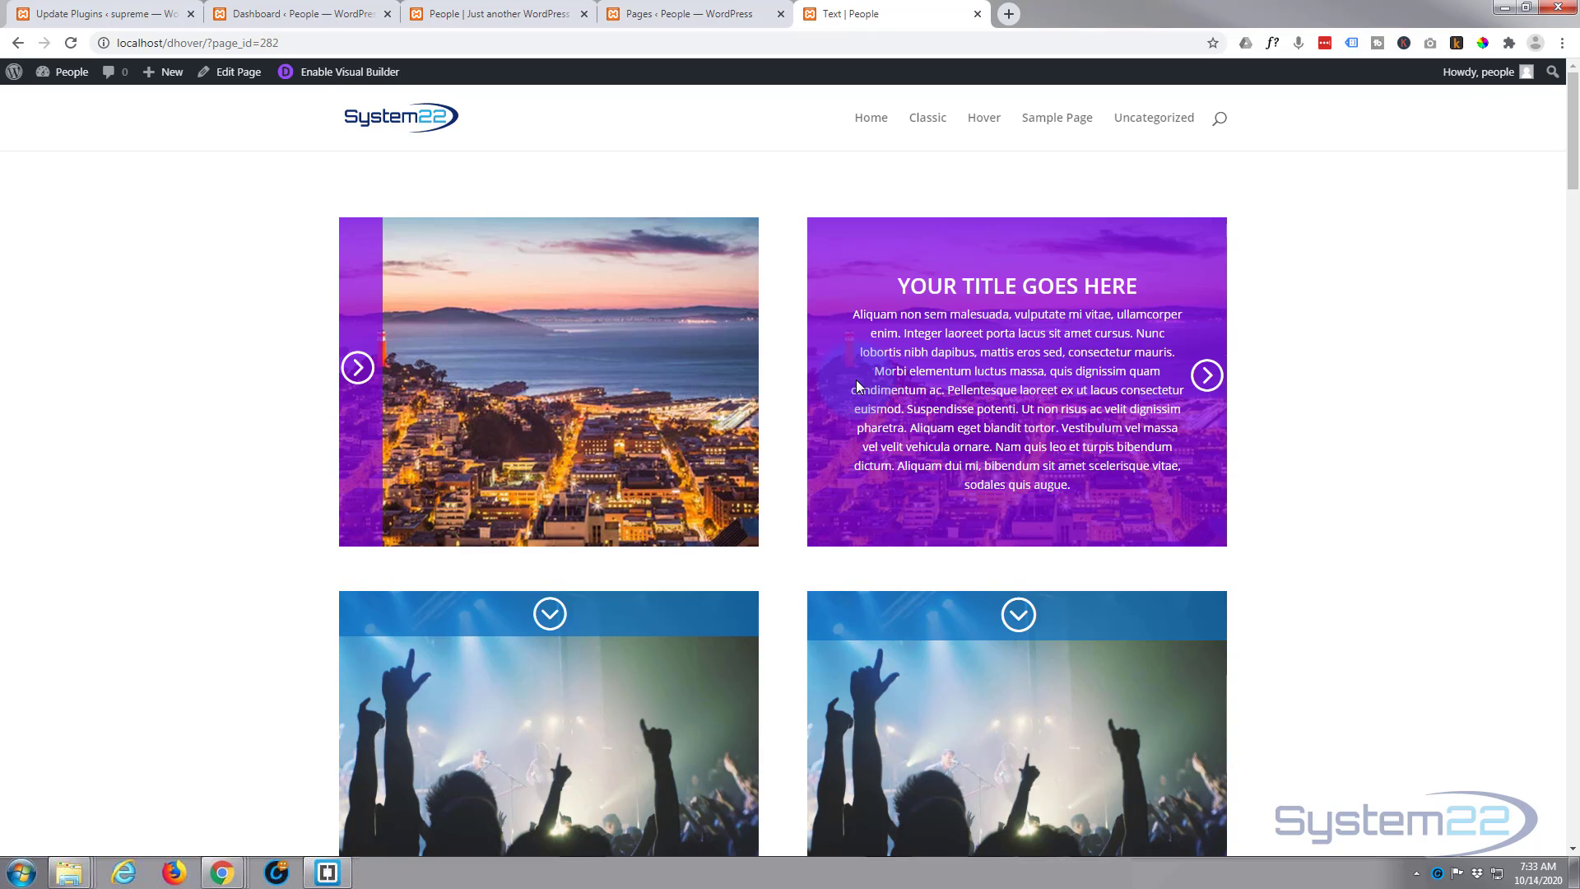
click(1297, 331)
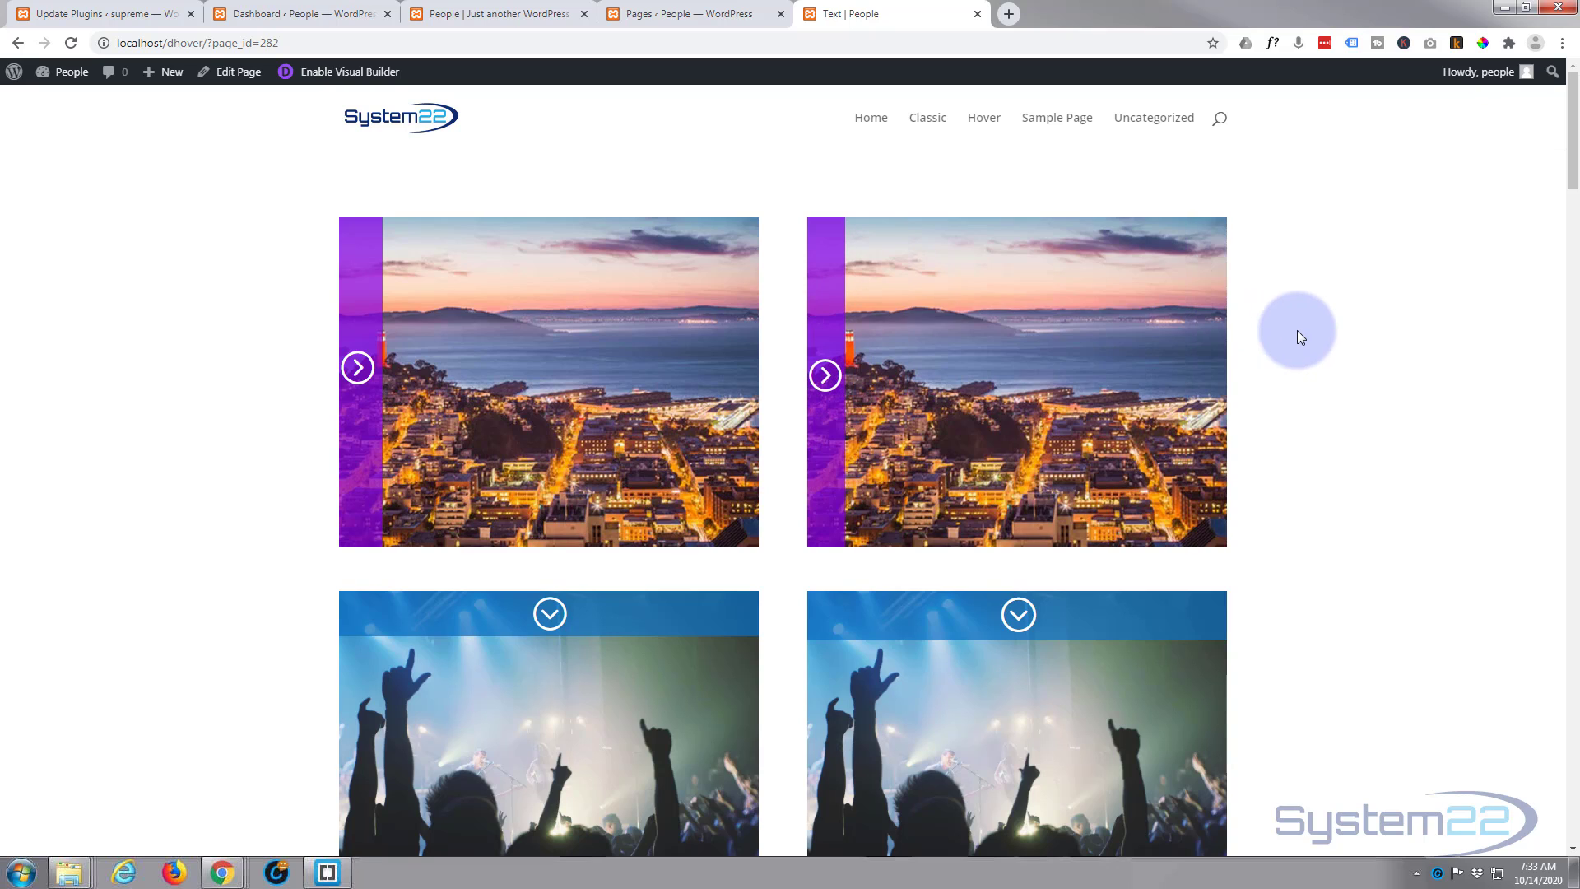